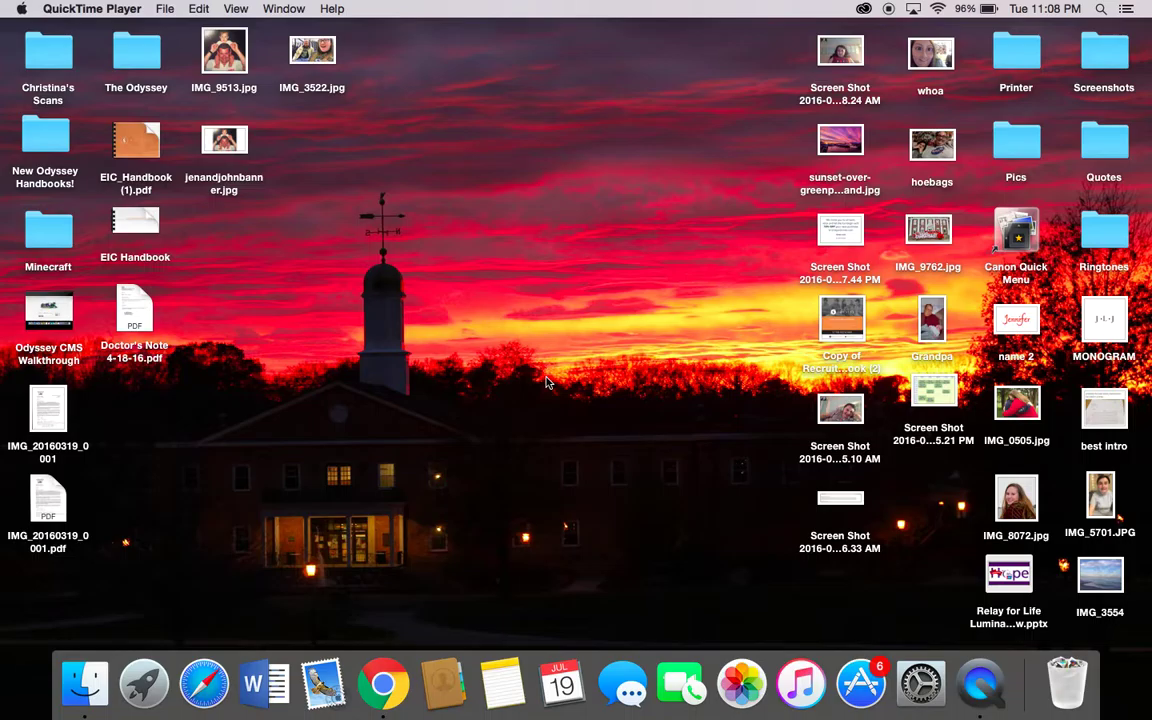
# - Open Chrome and load the website theodysseyonline.com
pyautogui.click(383, 680)
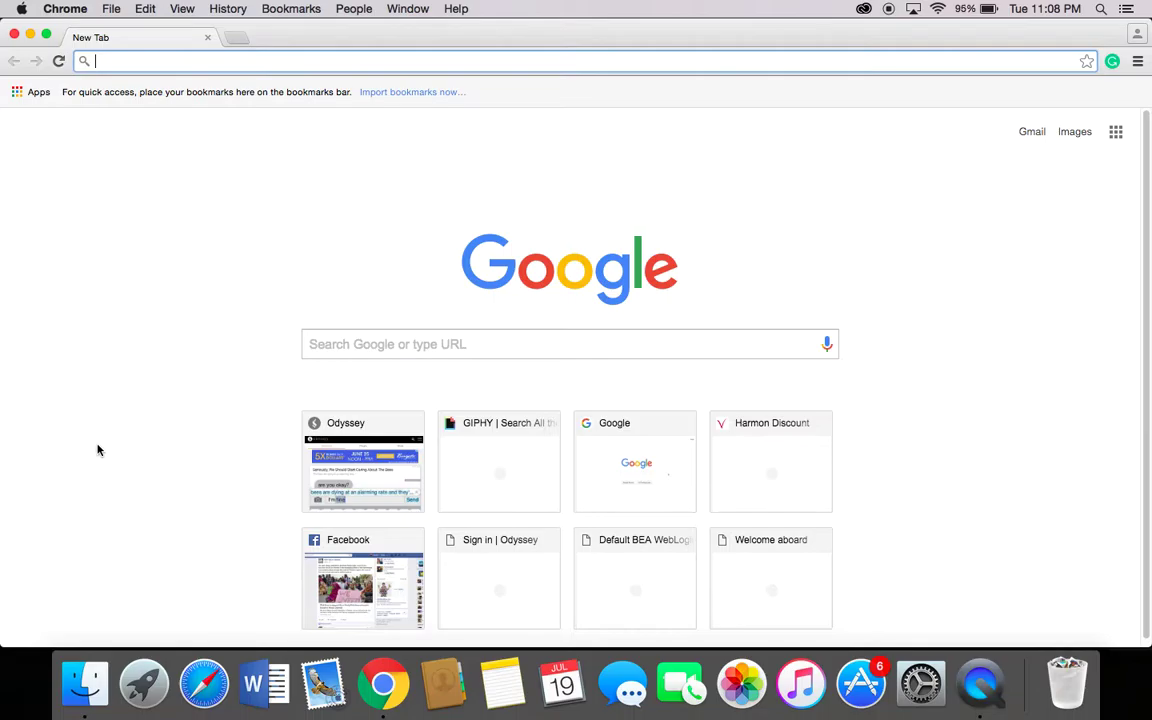
pyautogui.write('theodysseyonline.com')
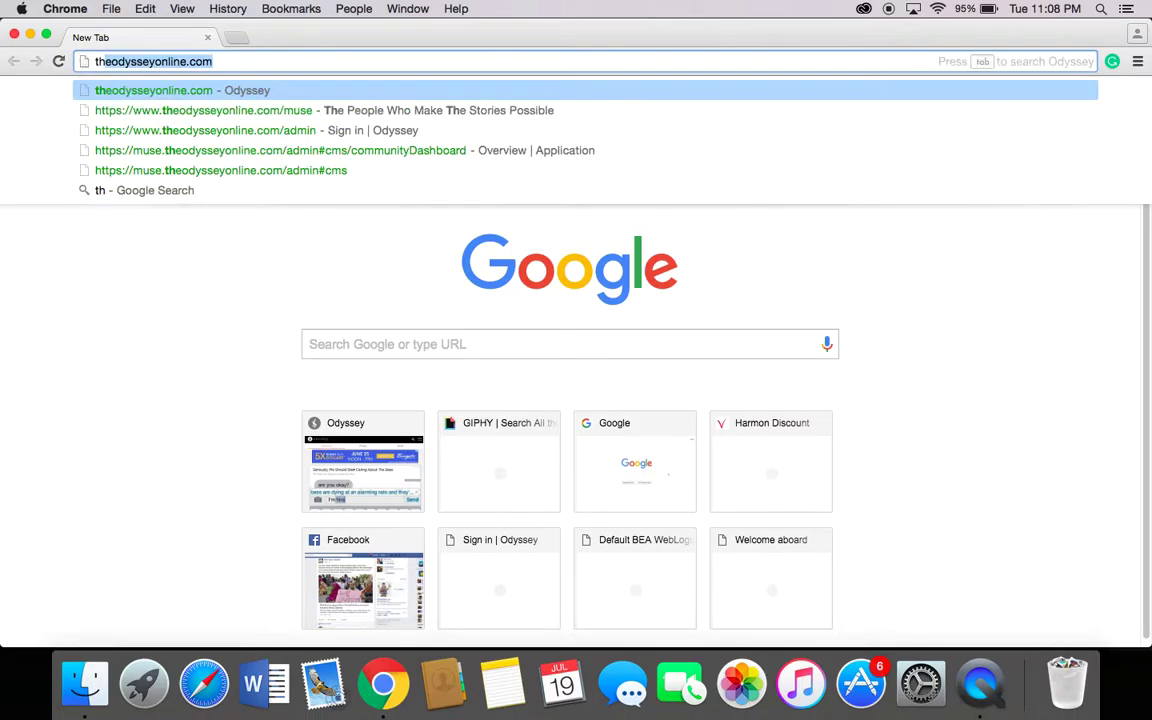
pyautogui.press('Return')
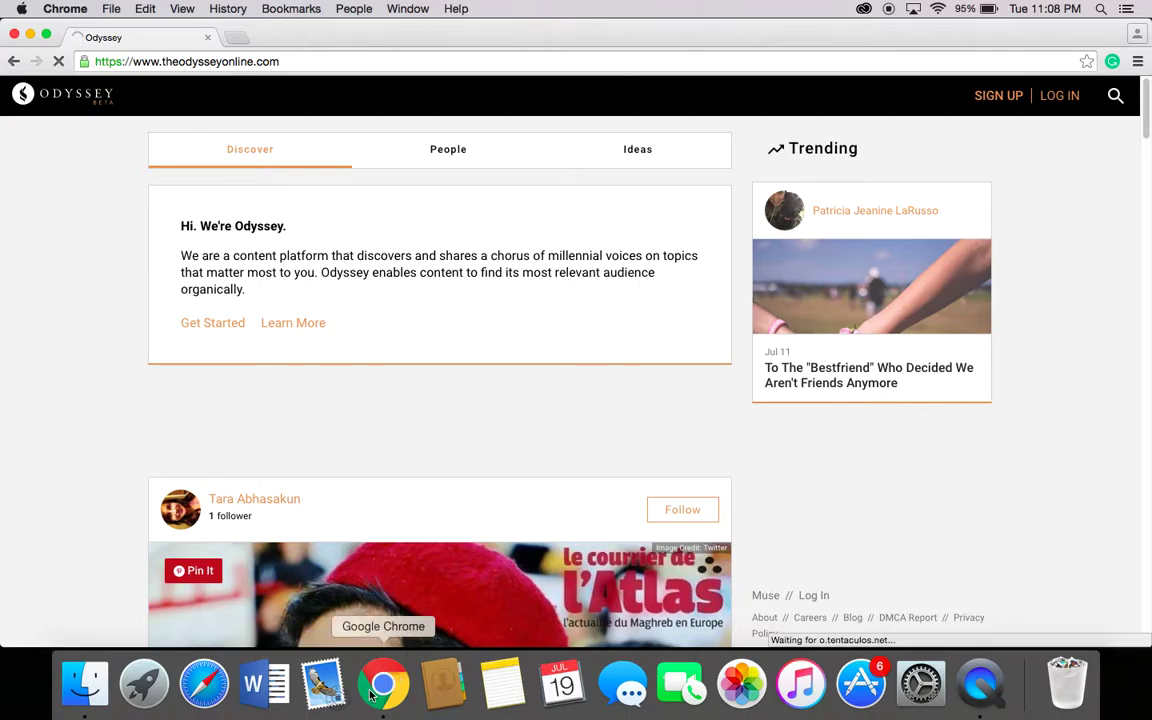
# - Go to the site's Muse sign-in page and log in to the CMS with the prefilled credentials
pyautogui.scroll(-3, 571, 496)
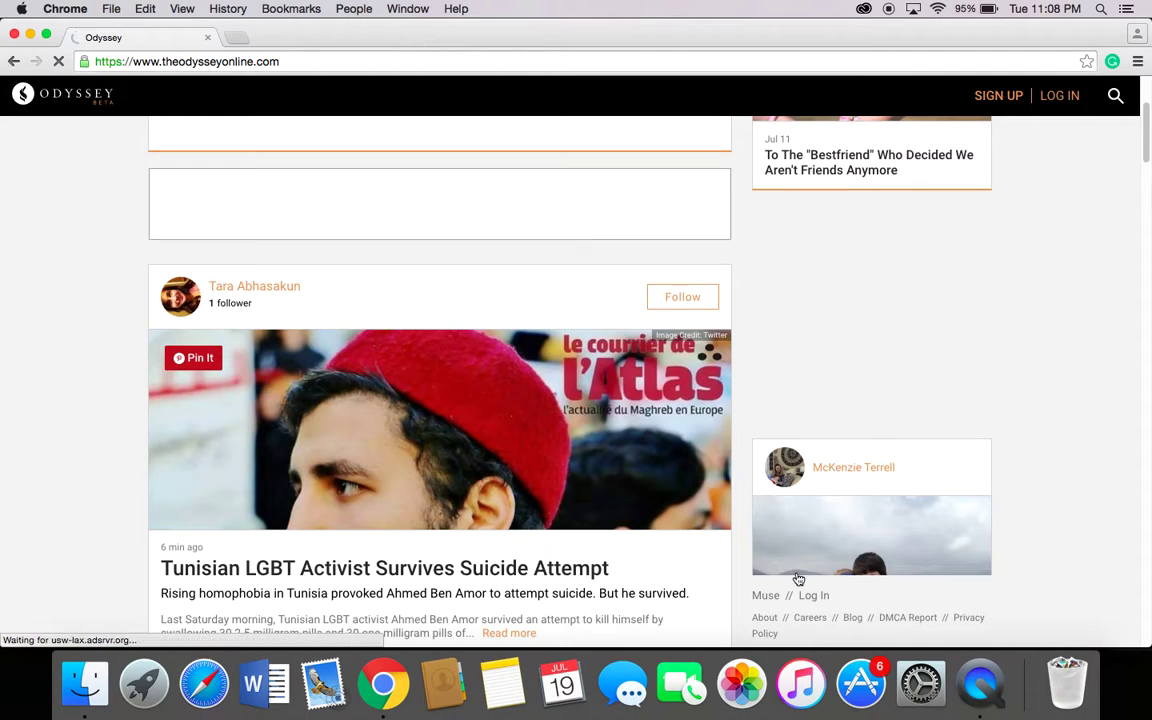
pyautogui.click(764, 595)
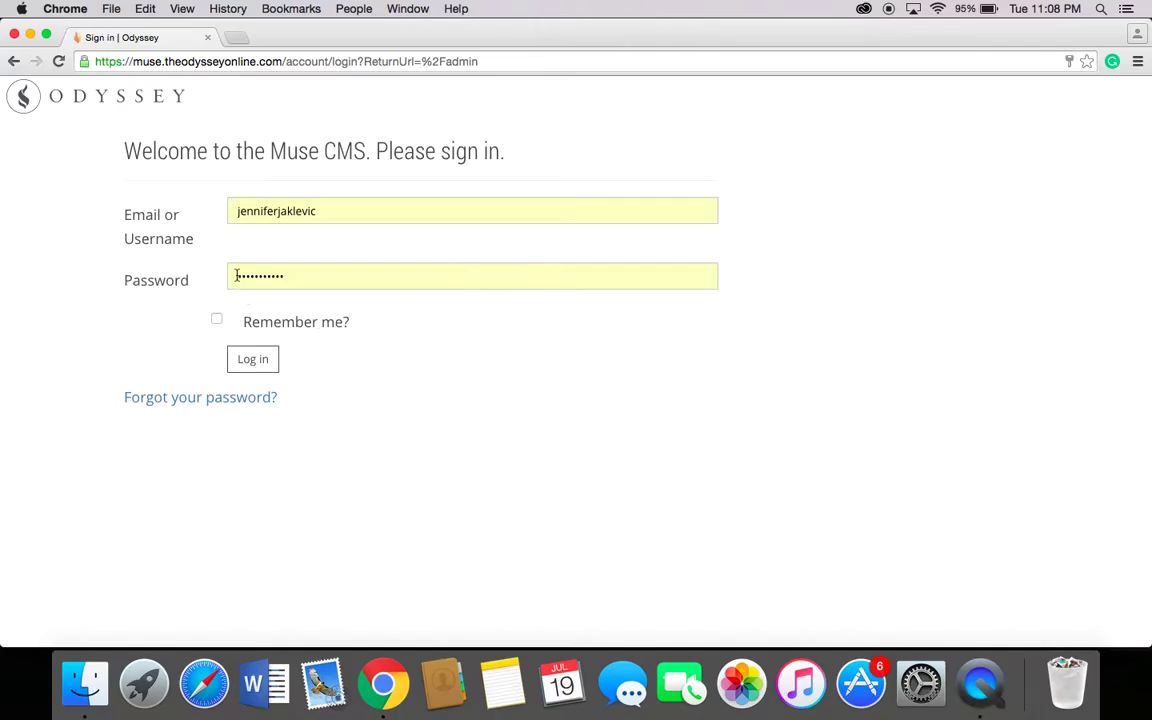
pyautogui.click(265, 368)
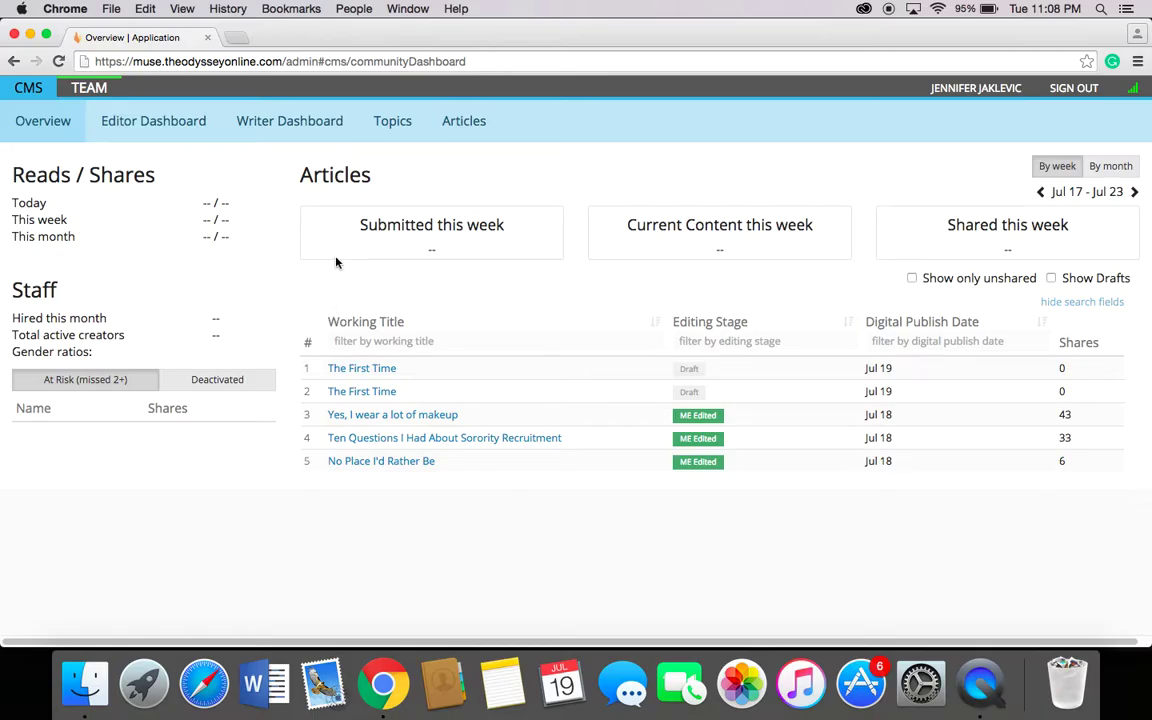
# - Start a new article from the Writer Dashboard and choose Listicle as its content type
pyautogui.click(277, 117)
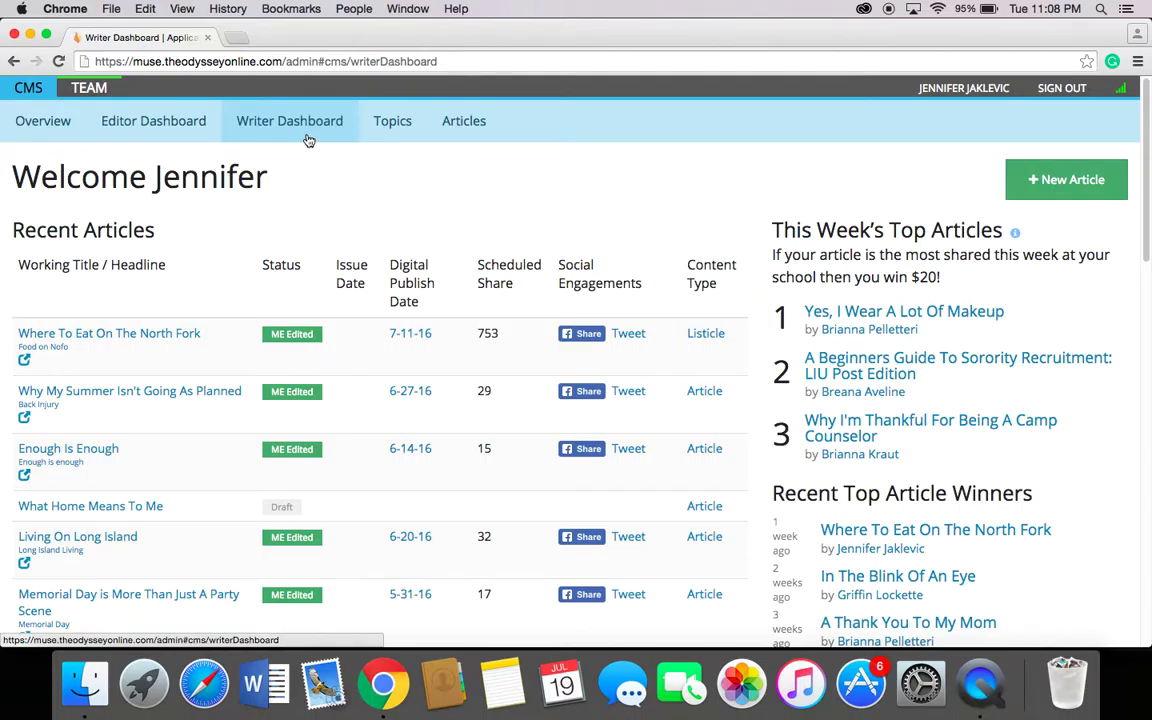
pyautogui.scroll(-2, 168, 345)
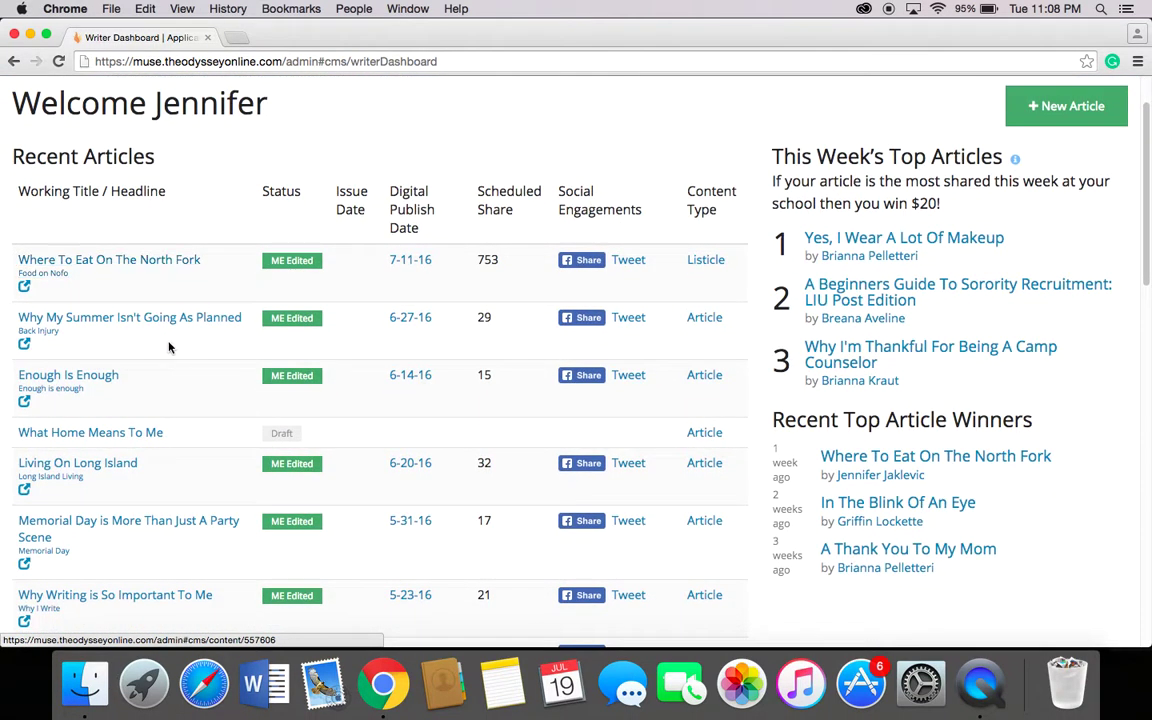
pyautogui.scroll(-10, 255, 450)
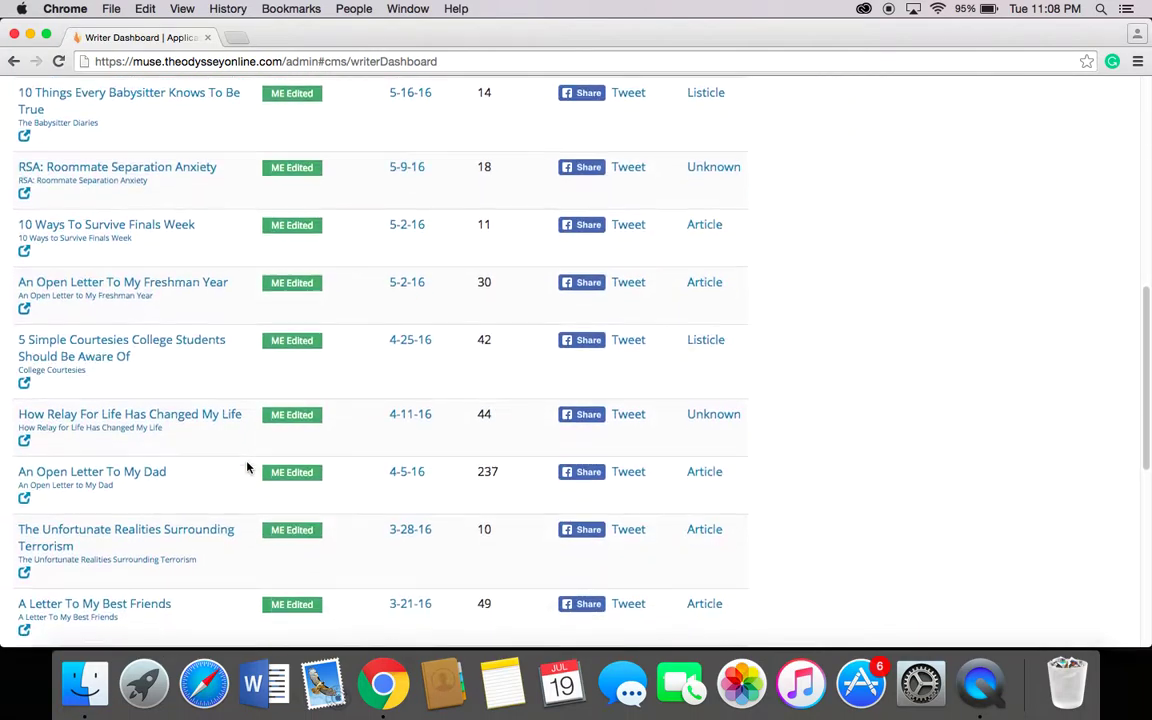
pyautogui.scroll(10, 249, 467)
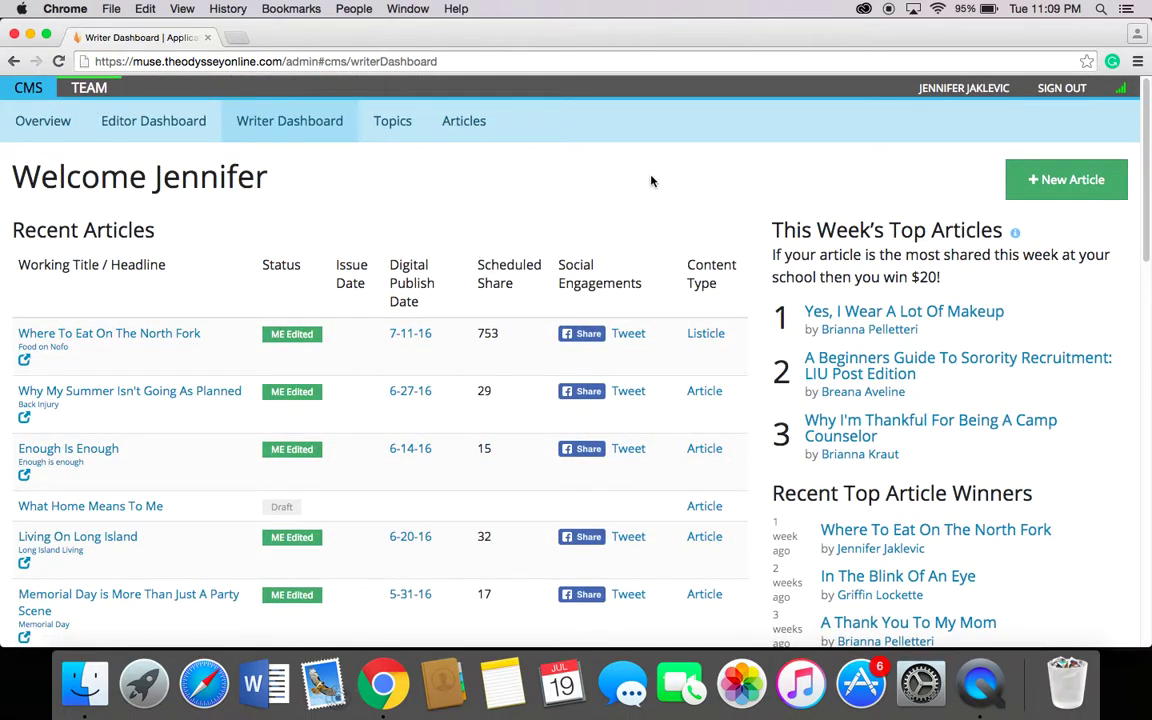
pyautogui.click(980, 174)
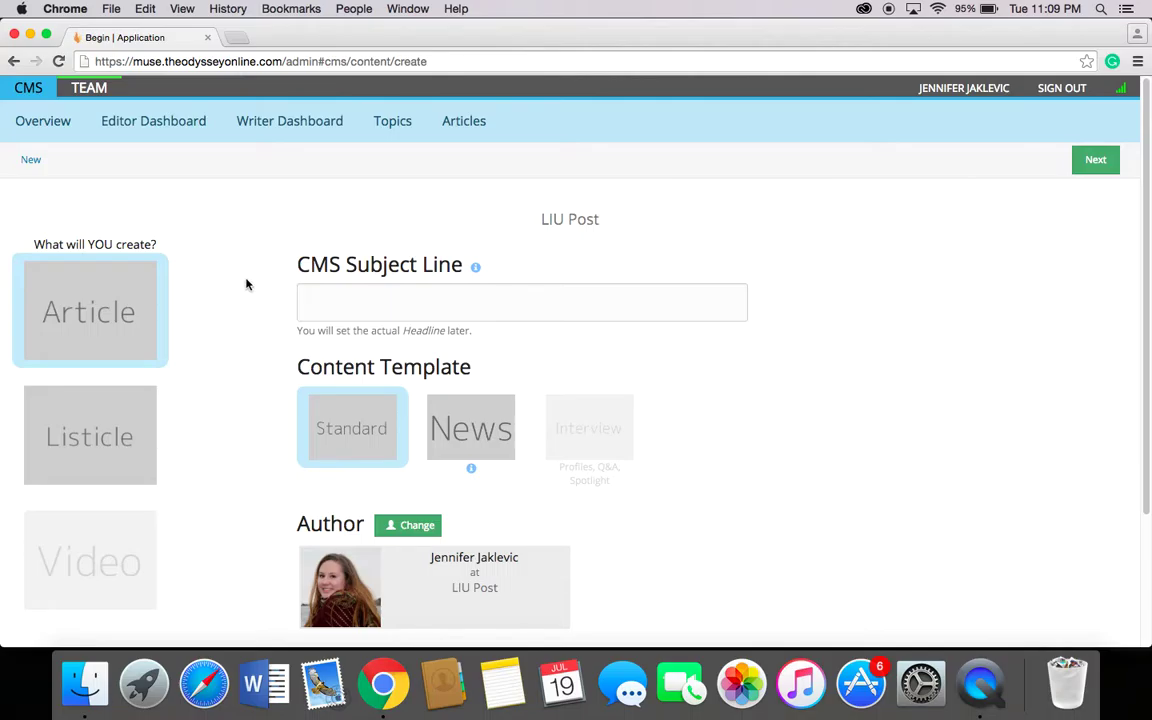
pyautogui.click(88, 450)
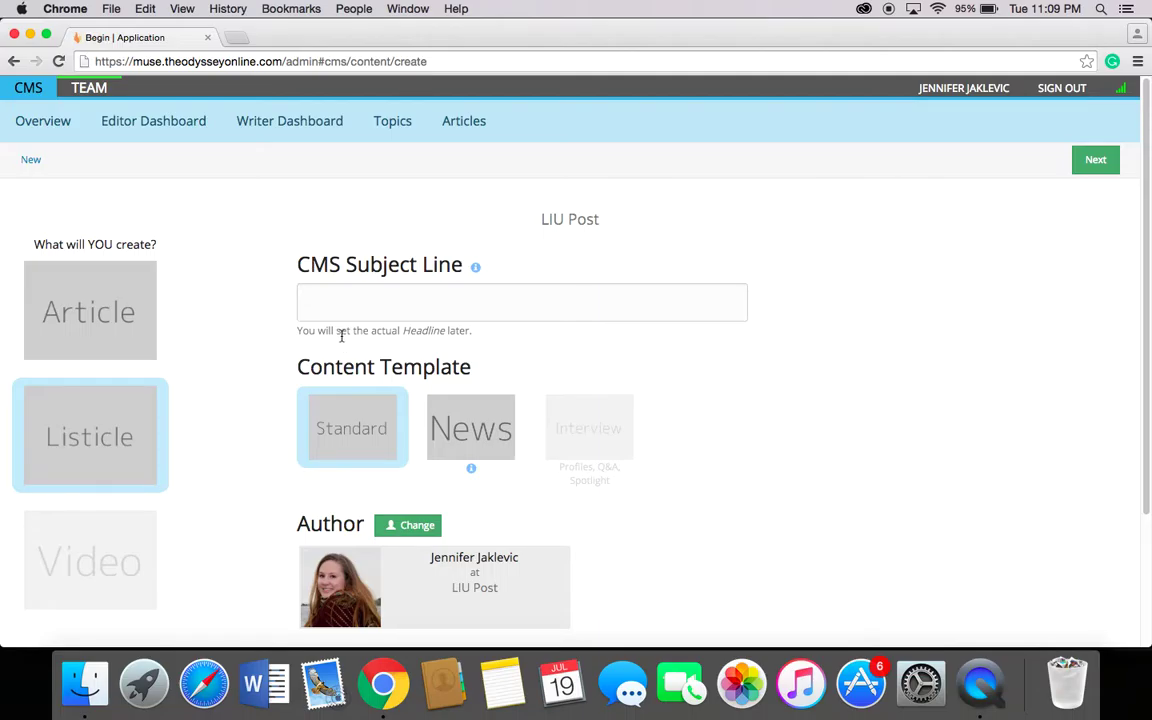
# - Set the CMS subject line to "things to do before you settle down" and continue to the Write stage
pyautogui.write('things to do before y')
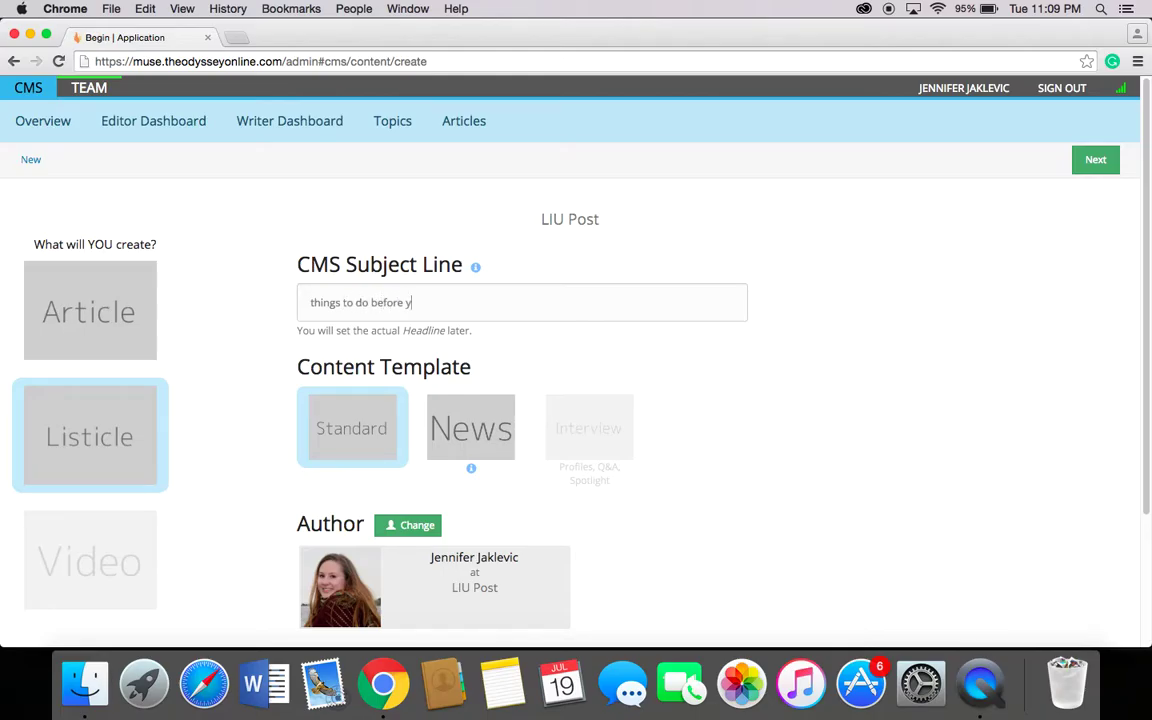
pyautogui.write('ou settle down')
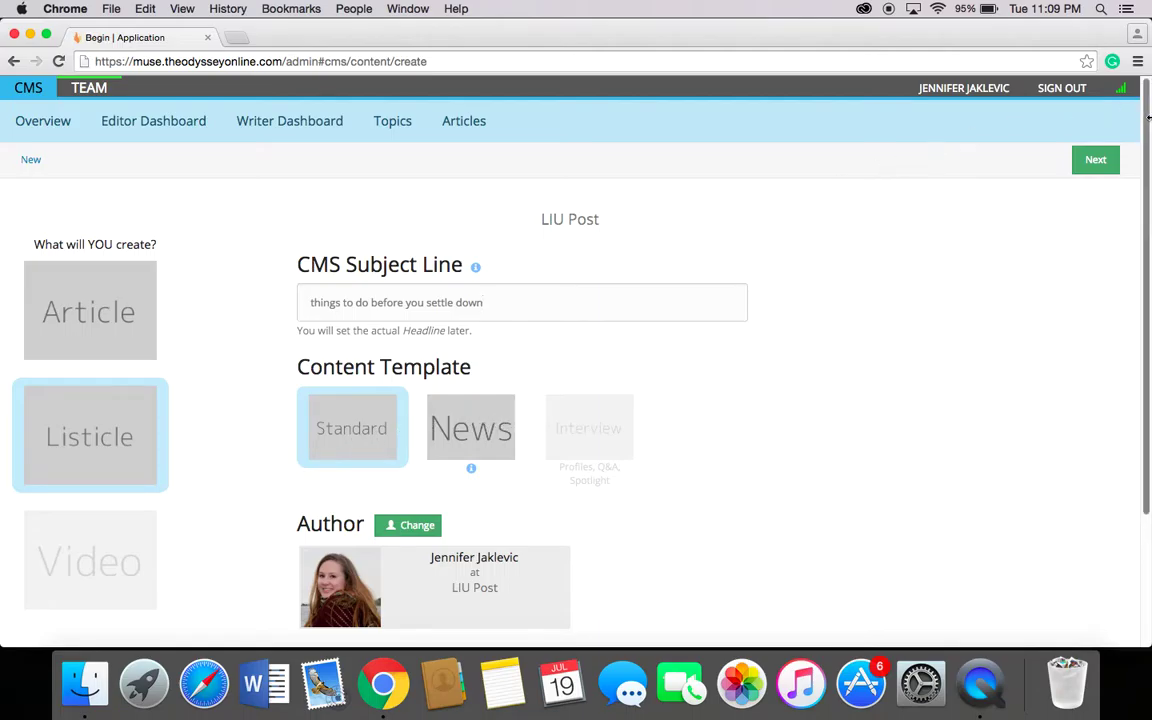
pyautogui.click(1098, 161)
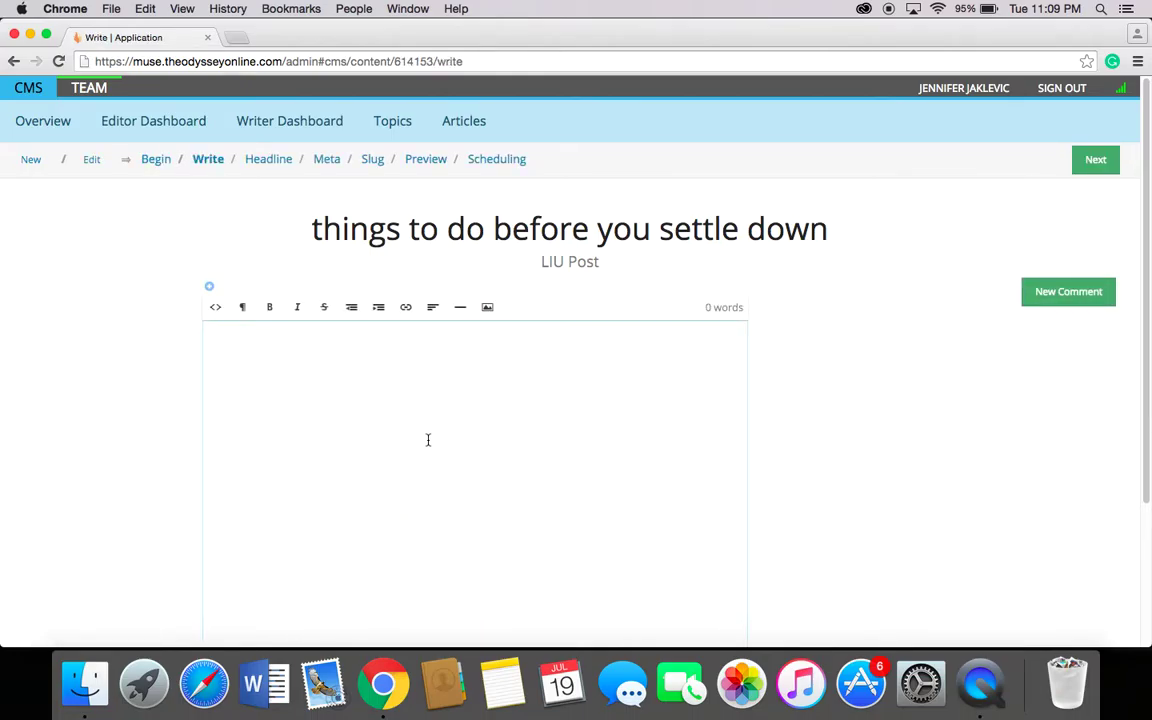
# - Go to the Headline & Cover Photo stage and enter the headline "10 Things You Should Do Before You Settle Down"
pyautogui.scroll(-2, 428, 440)
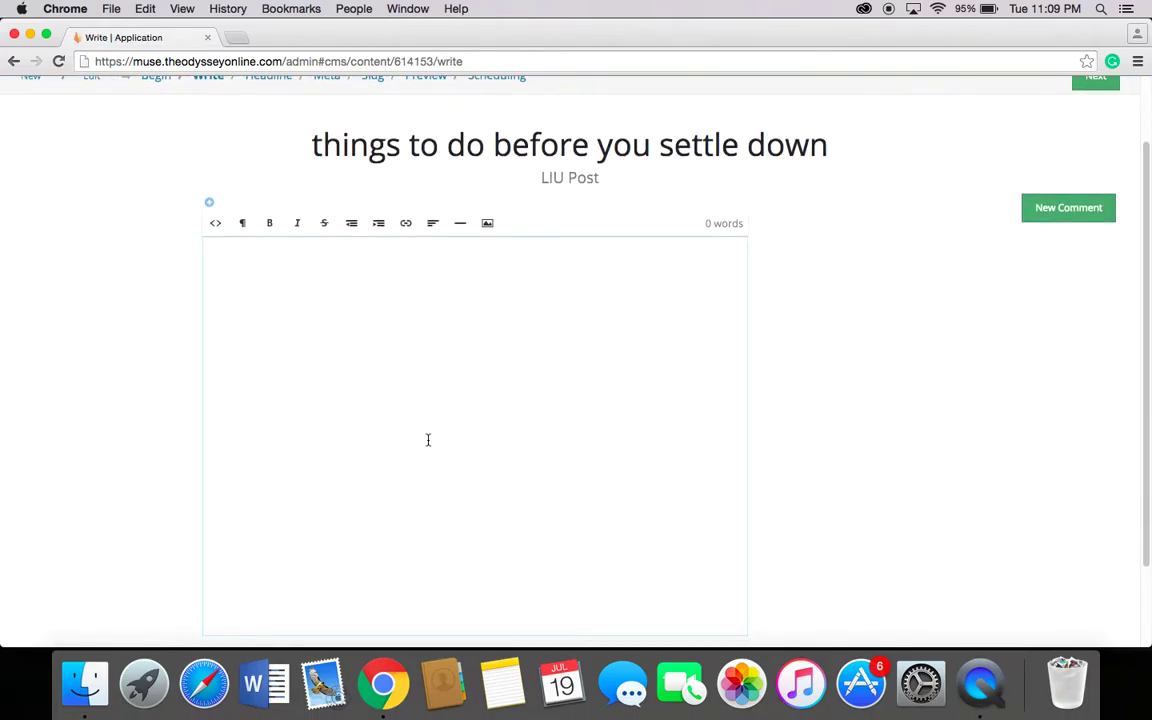
pyautogui.scroll(2, 427, 440)
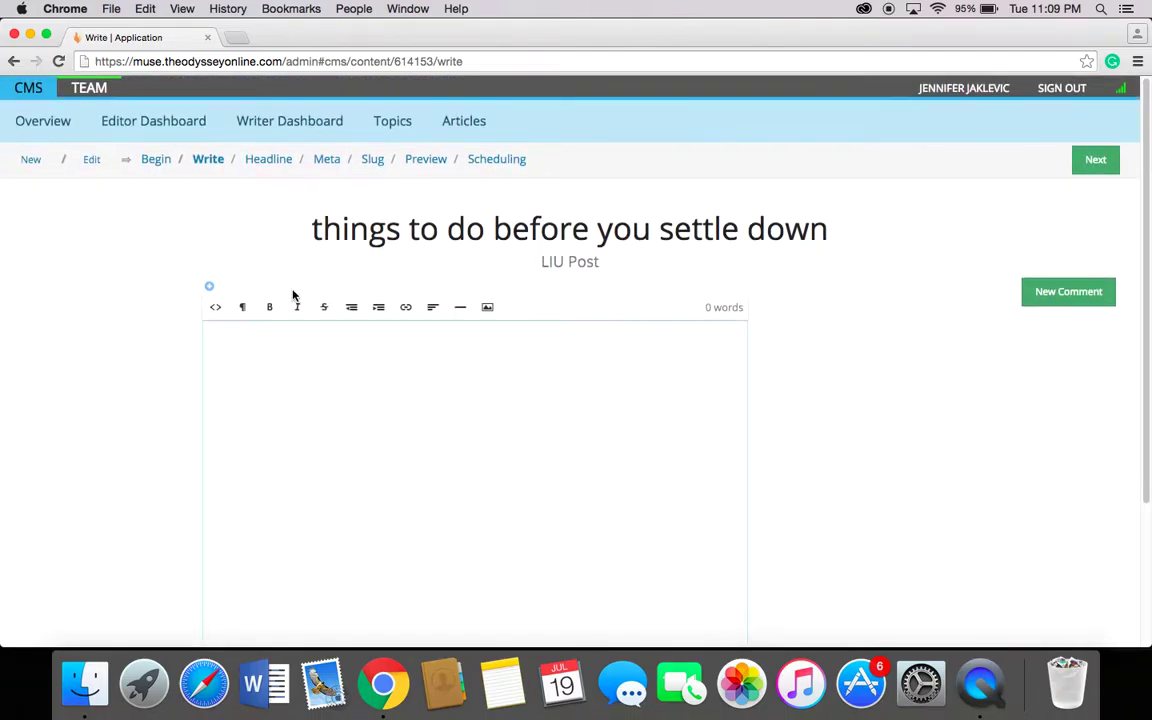
pyautogui.click(258, 161)
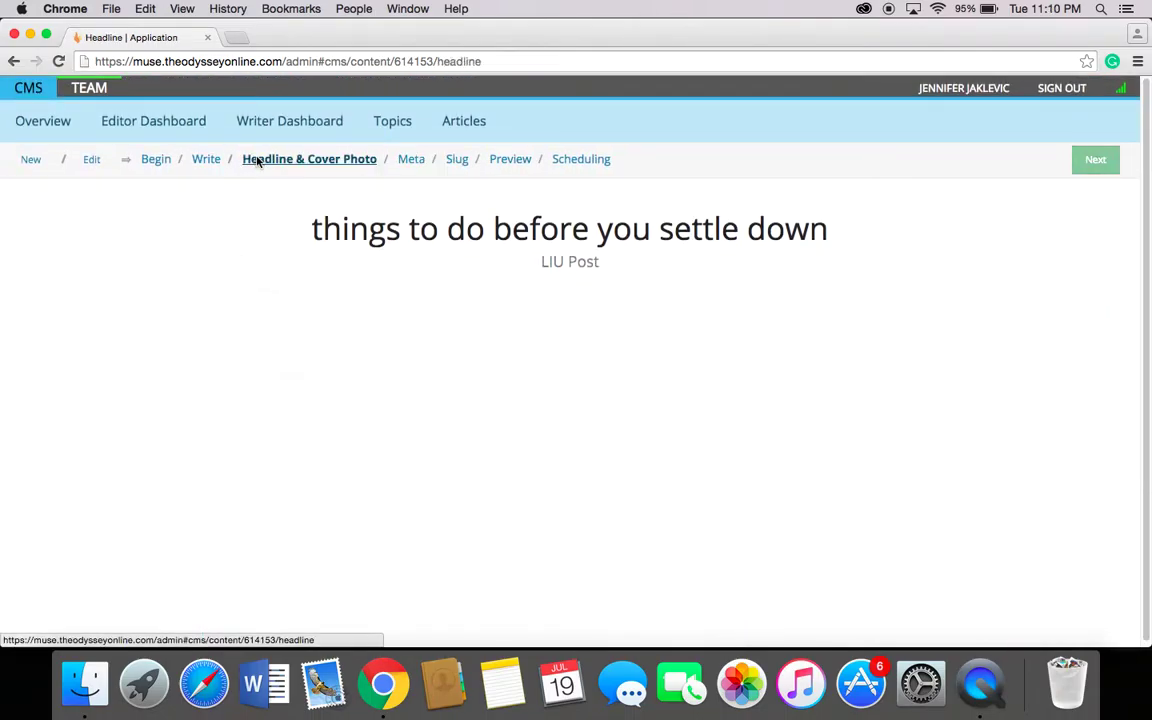
pyautogui.moveTo(304, 294)
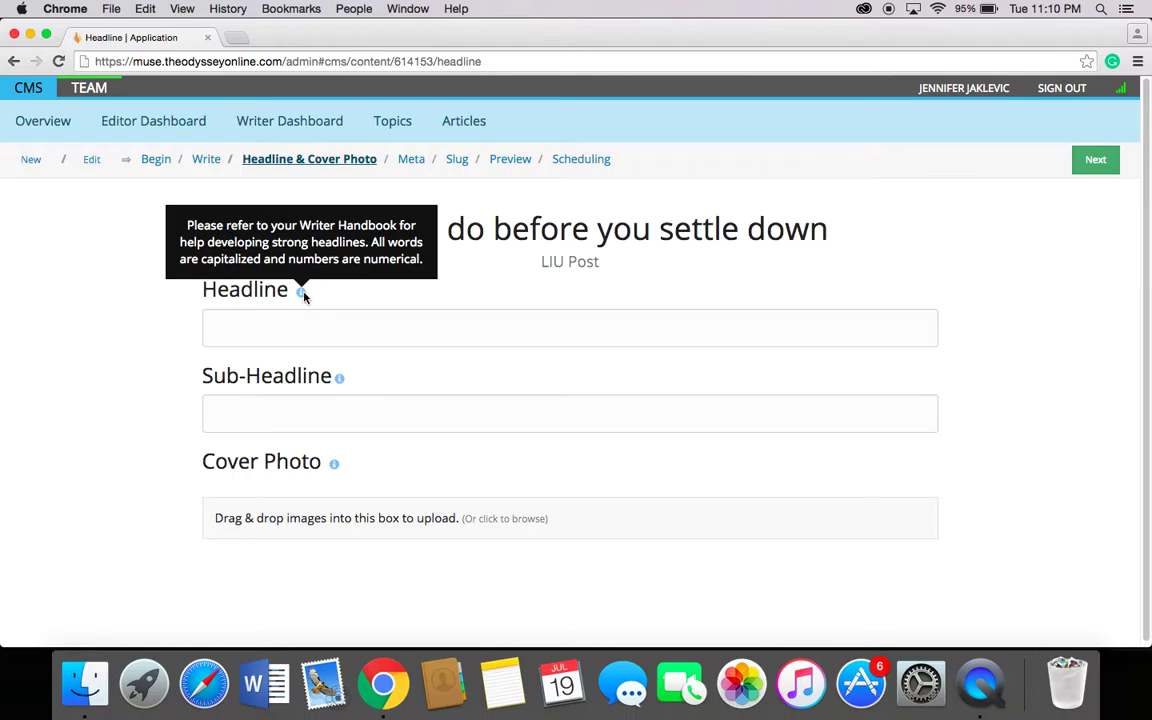
pyautogui.click(288, 333)
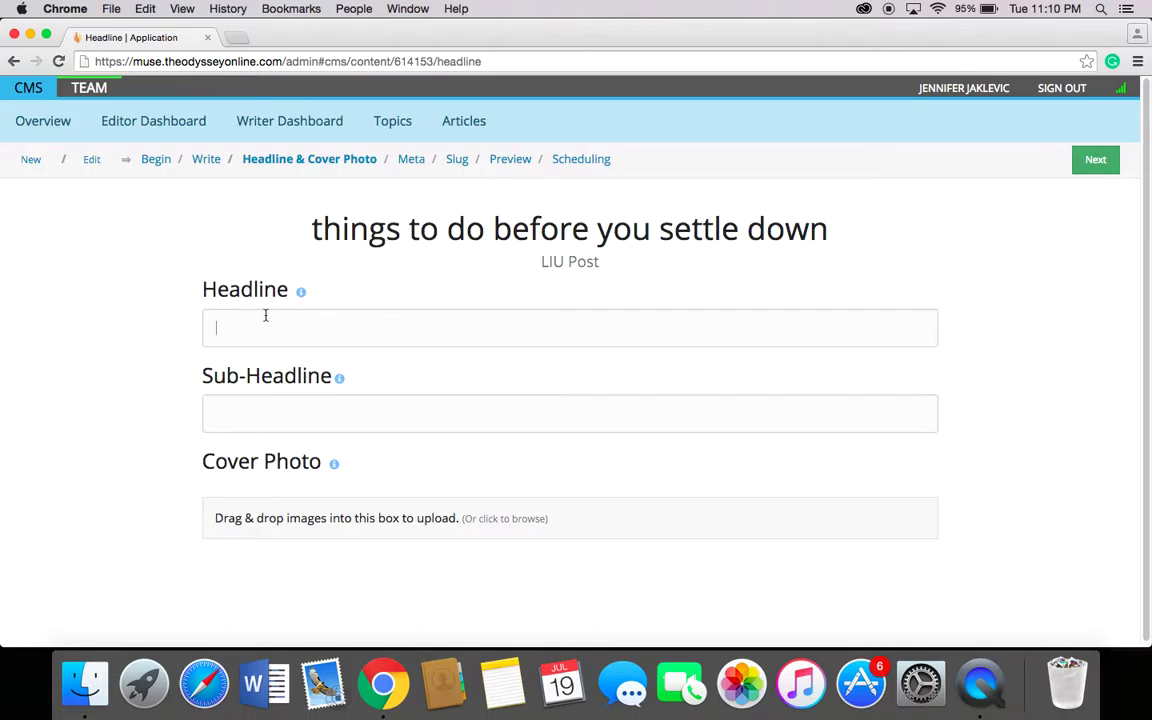
pyautogui.write('10 Things You Should Do Before You')
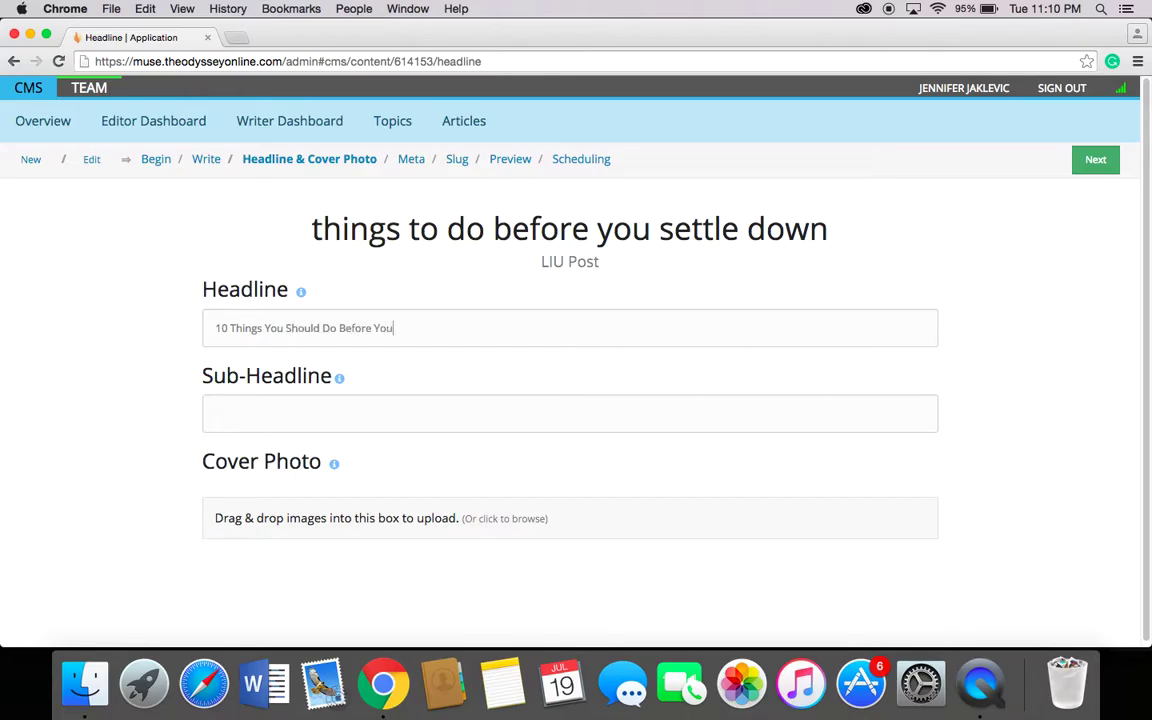
pyautogui.write(' Settle Down')
# - Enter the sub-headline "These are some ideas of things to do before you decide to settle down with your family."
pyautogui.click(250, 427)
pyautogui.write('These are some i')
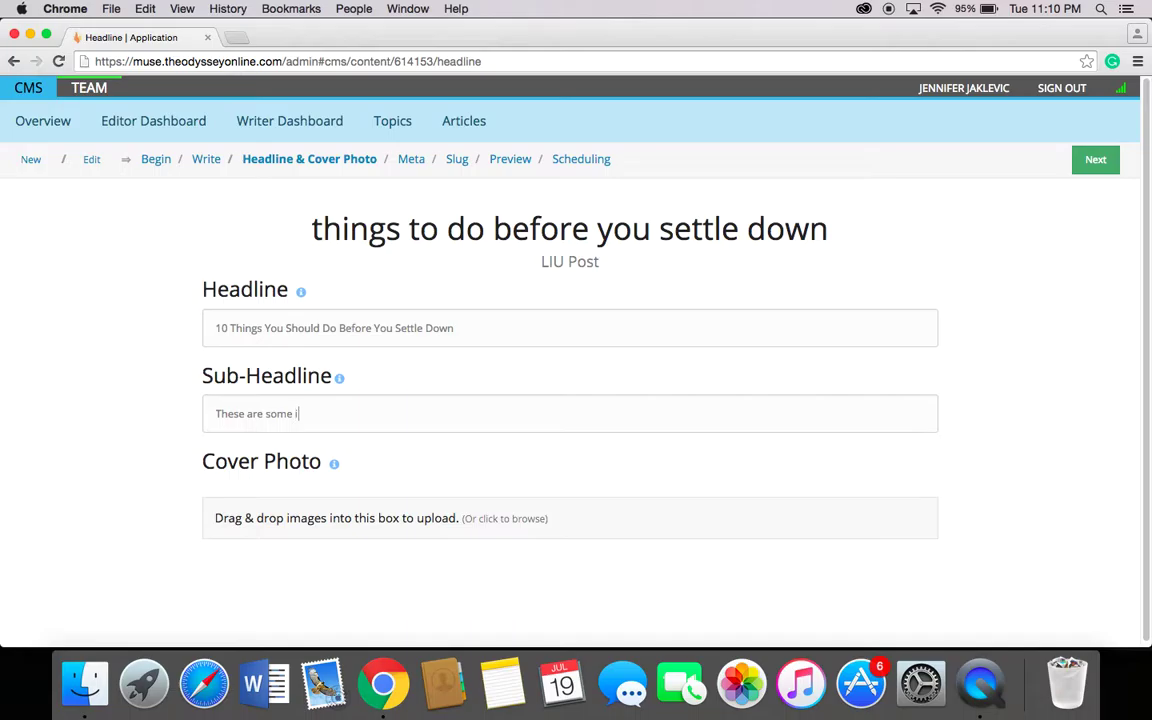
pyautogui.write('deas of things to do before ')
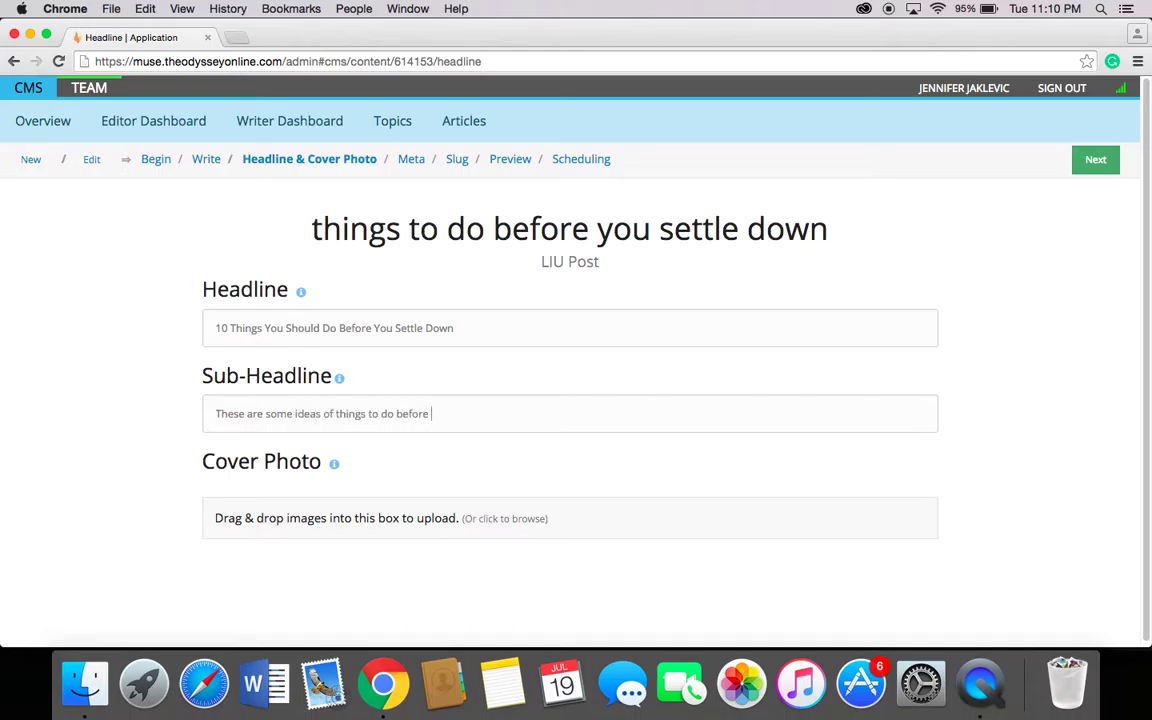
pyautogui.write('you decide to settle down with your family.')
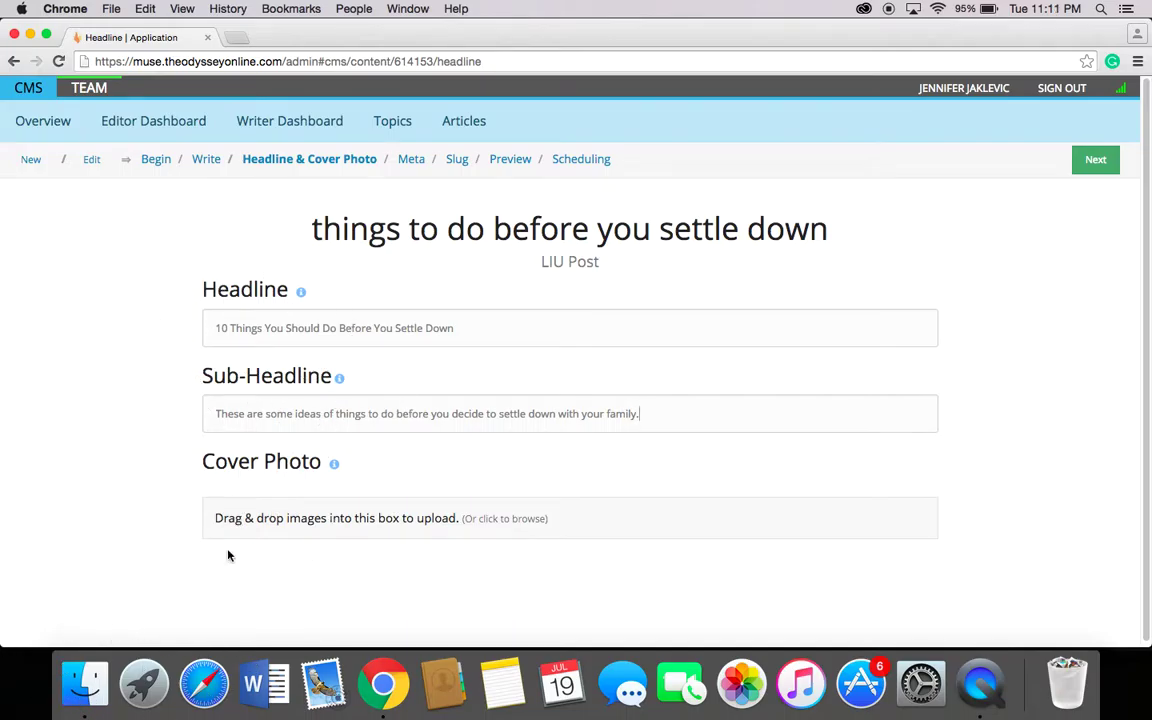
# - Search Google Images for "traveling" in a new browser tab
pyautogui.scroll(-1, 228, 556)
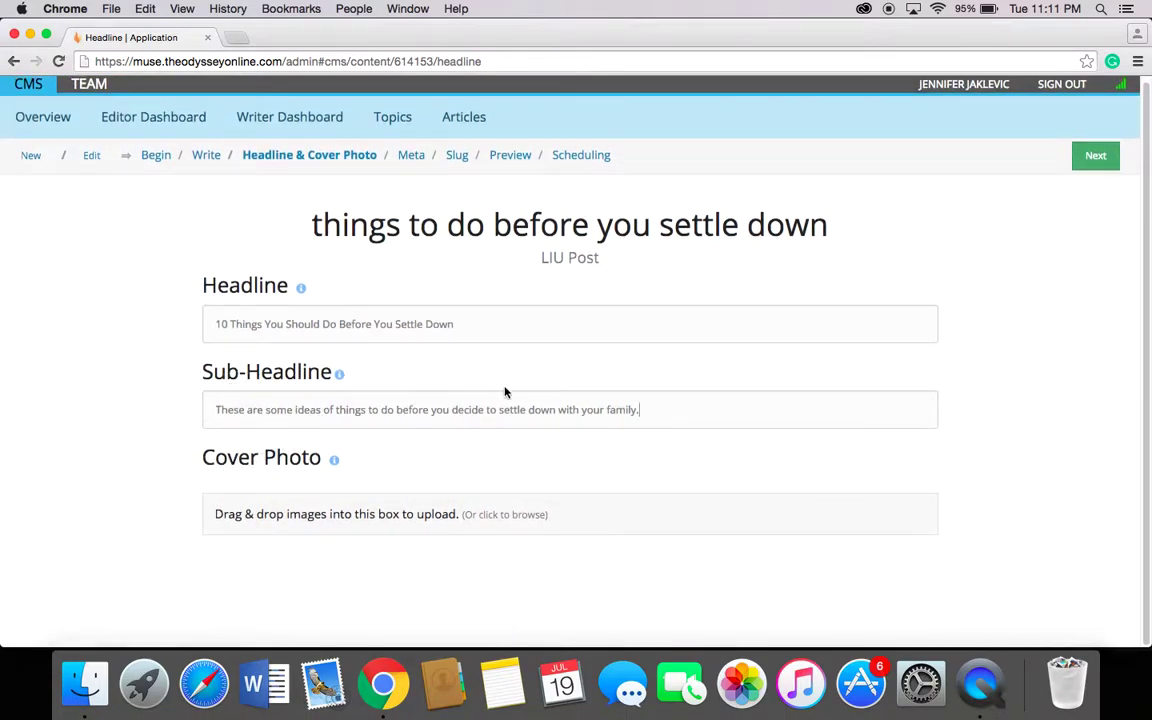
pyautogui.click(235, 39)
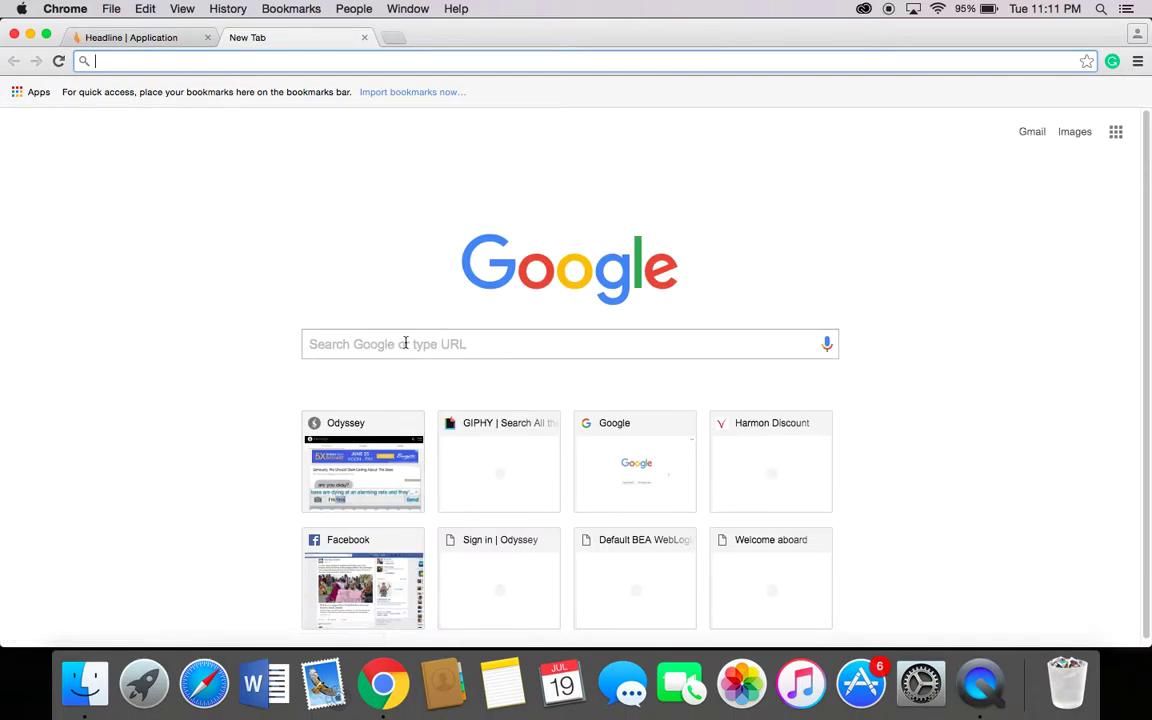
pyautogui.click(405, 343)
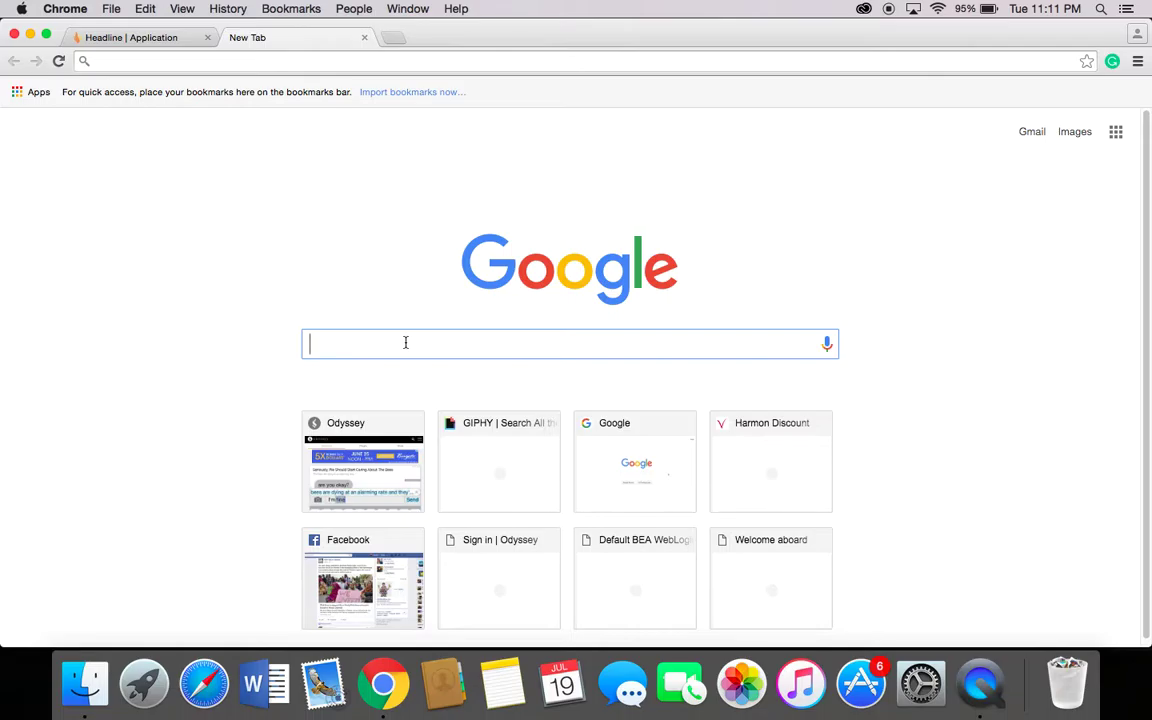
pyautogui.write('trave')
pyautogui.write('ling')
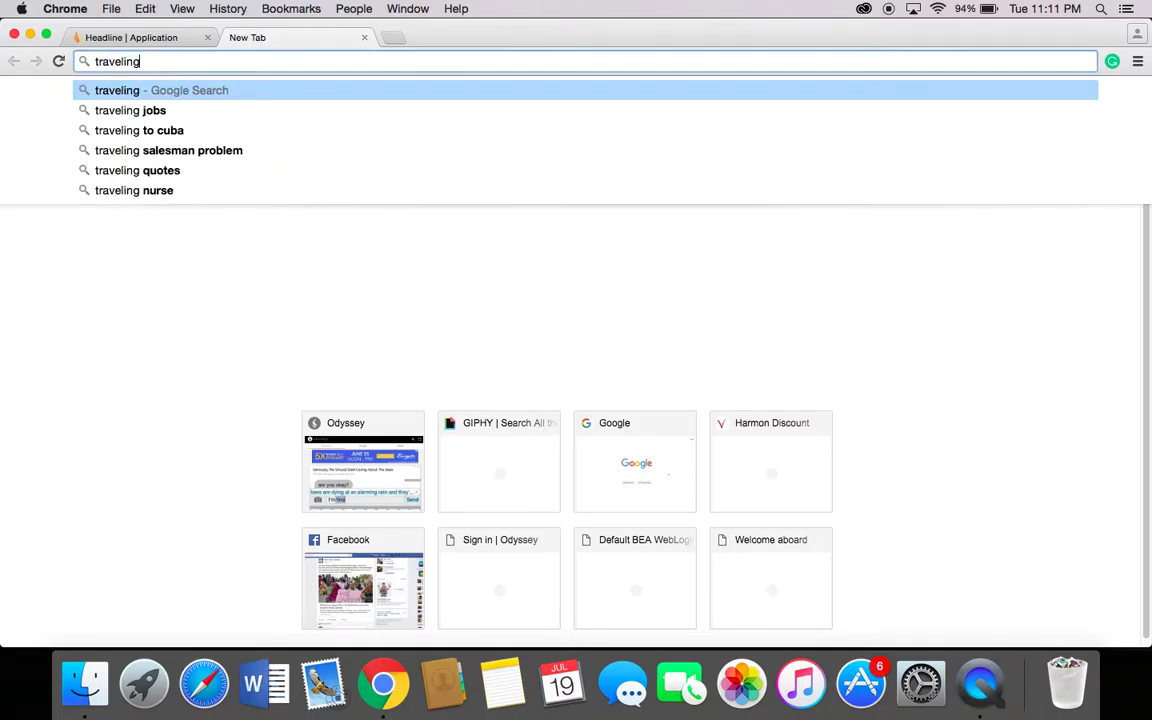
pyautogui.press('Return')
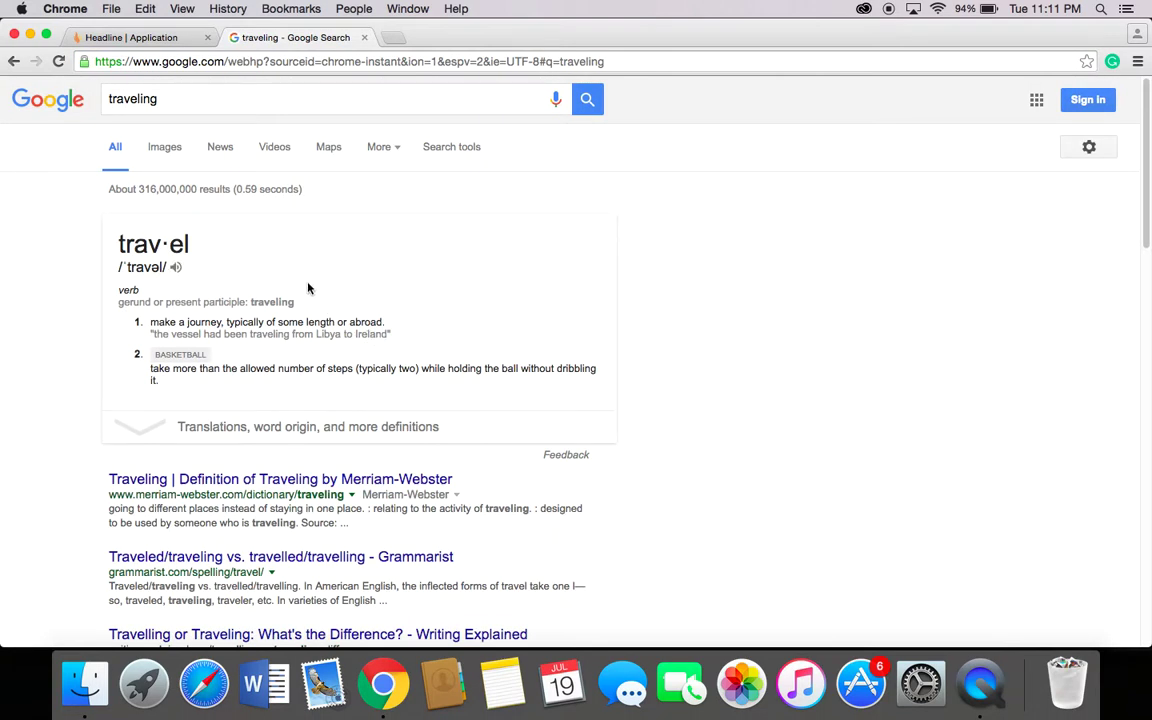
pyautogui.click(175, 152)
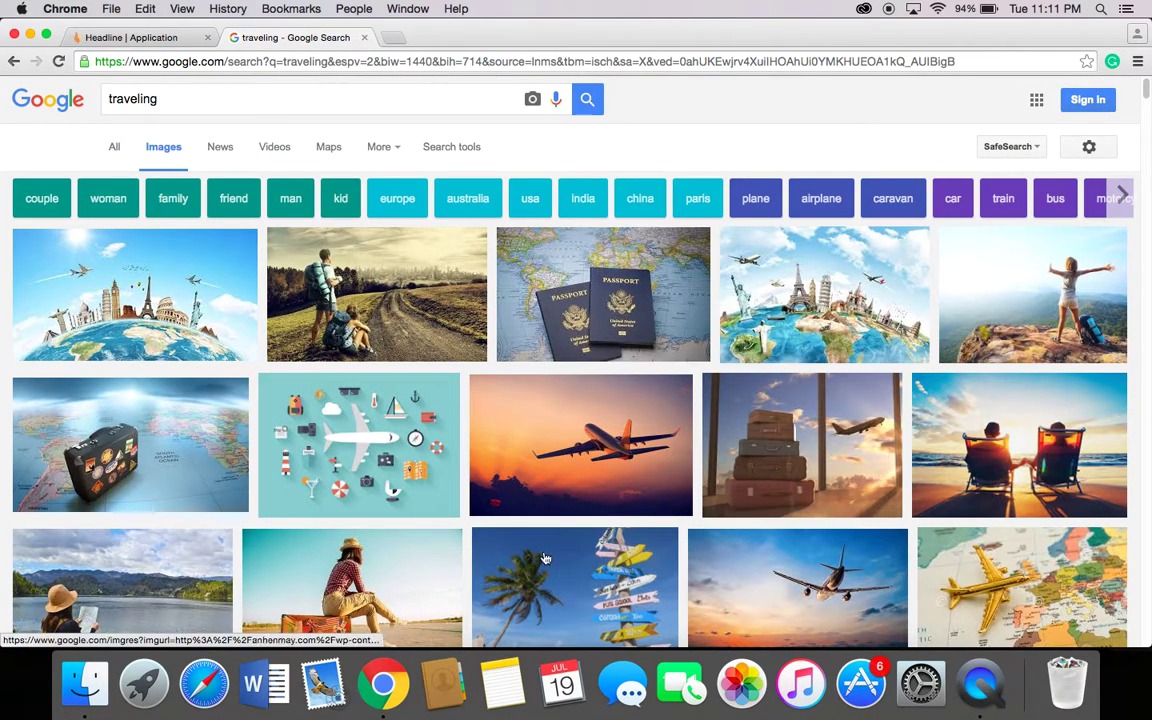
# - Find the photo of the hiker with a yellow-and-black backpack and save it to the Desktop as JPEG image "Safety-Tips-for-Traveling-Alone"
pyautogui.scroll(-5, 575, 470)
pyautogui.scroll(-3, 567, 497)
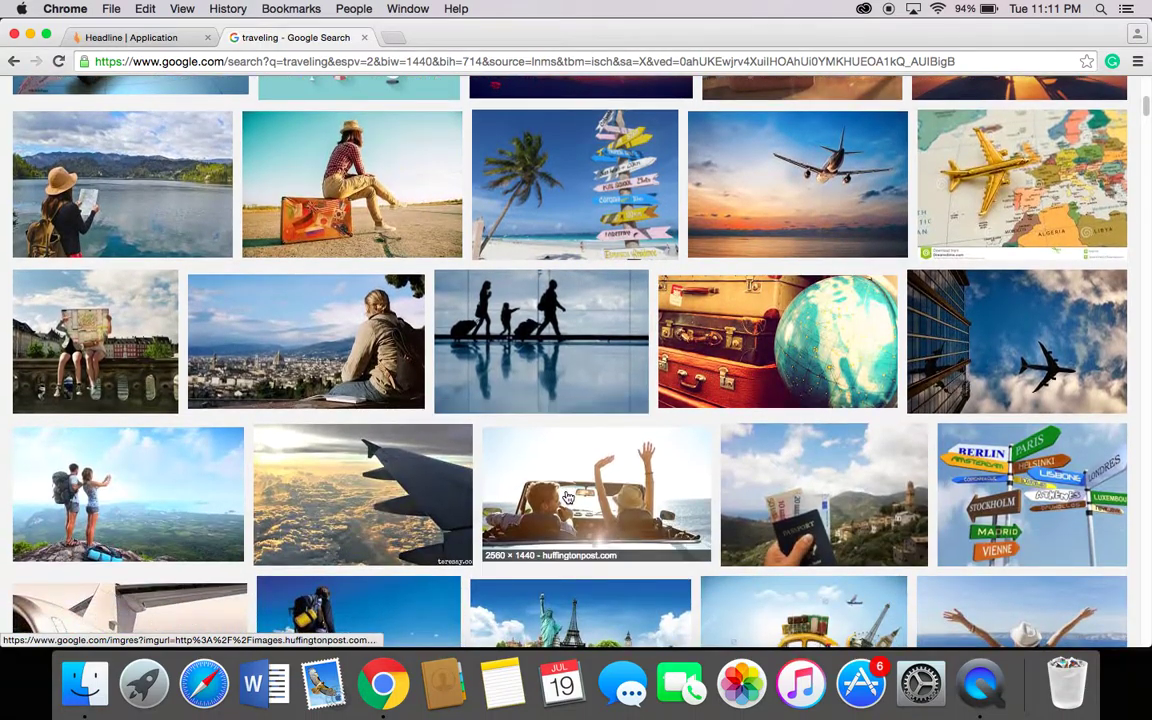
pyautogui.scroll(-5, 496, 360)
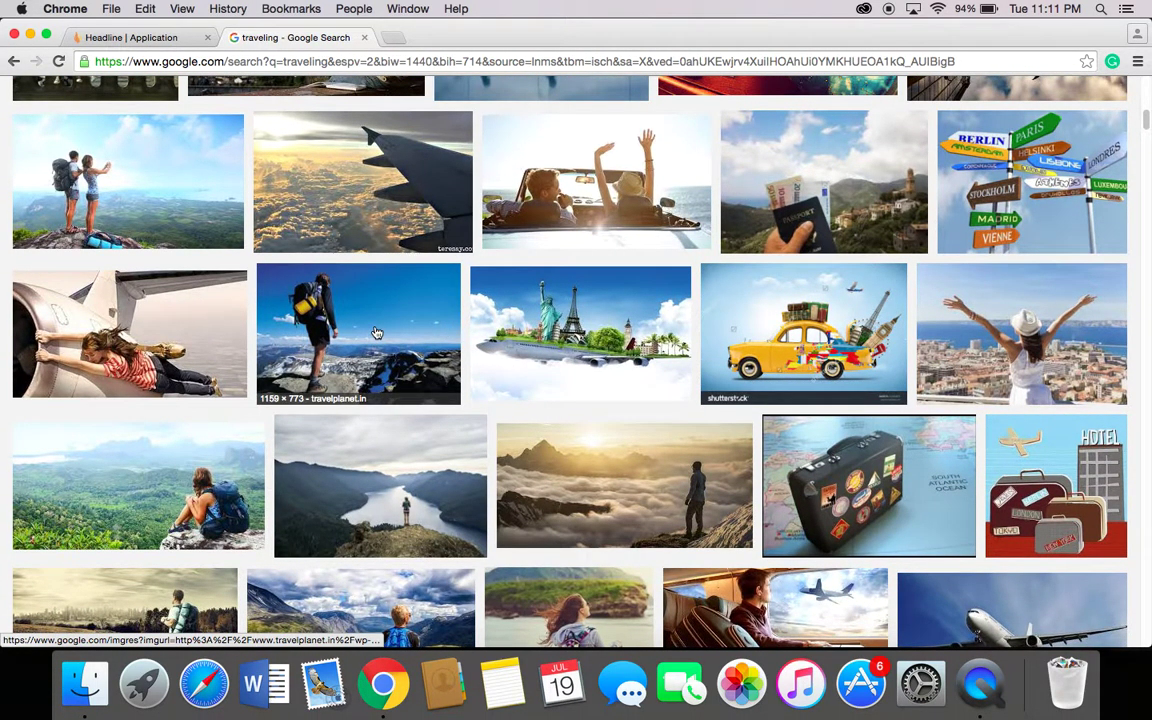
pyautogui.click(340, 300)
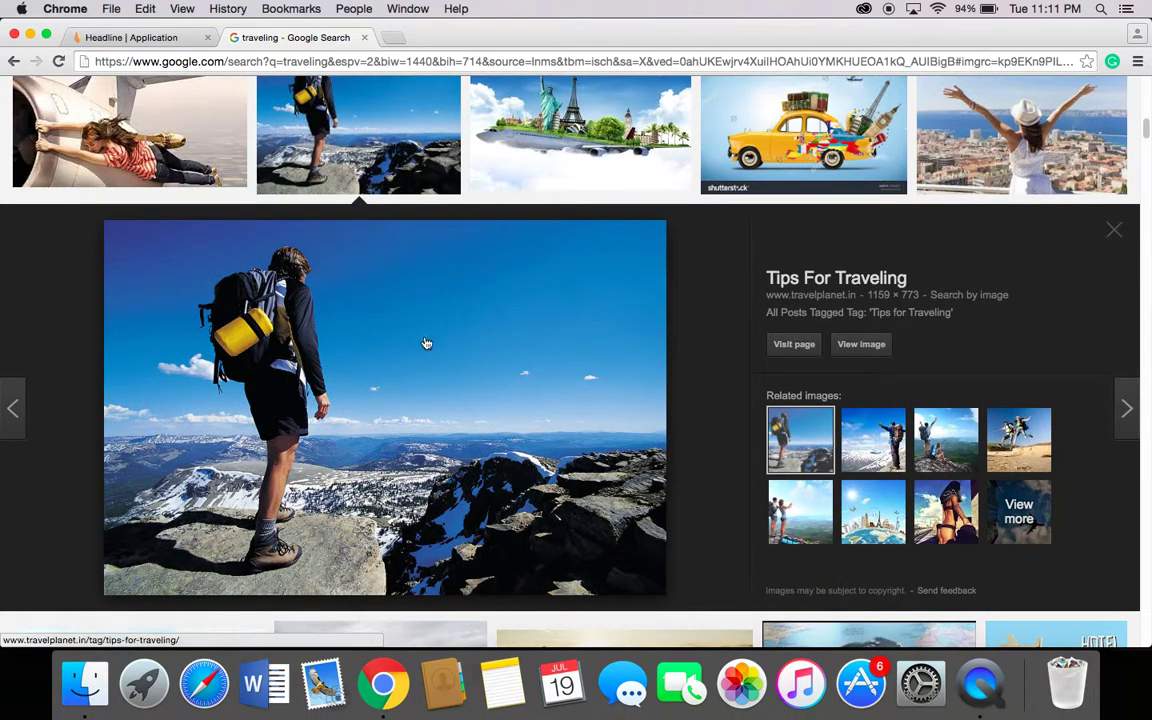
pyautogui.rightClick(351, 320)
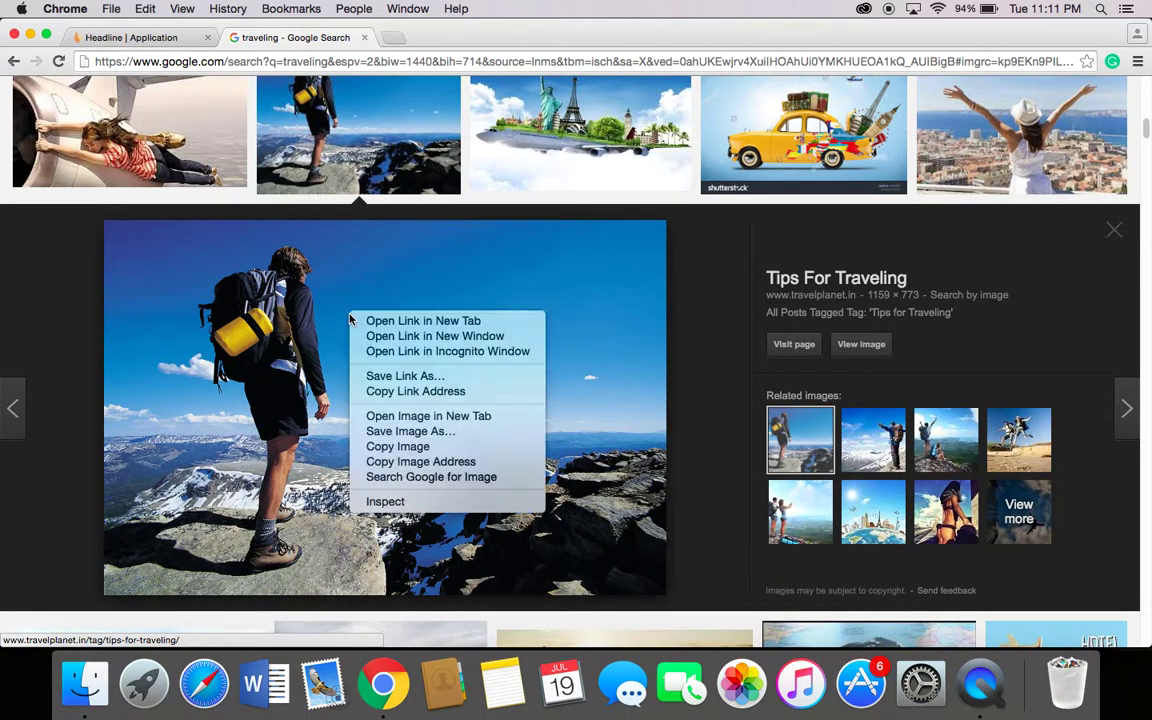
pyautogui.click(418, 433)
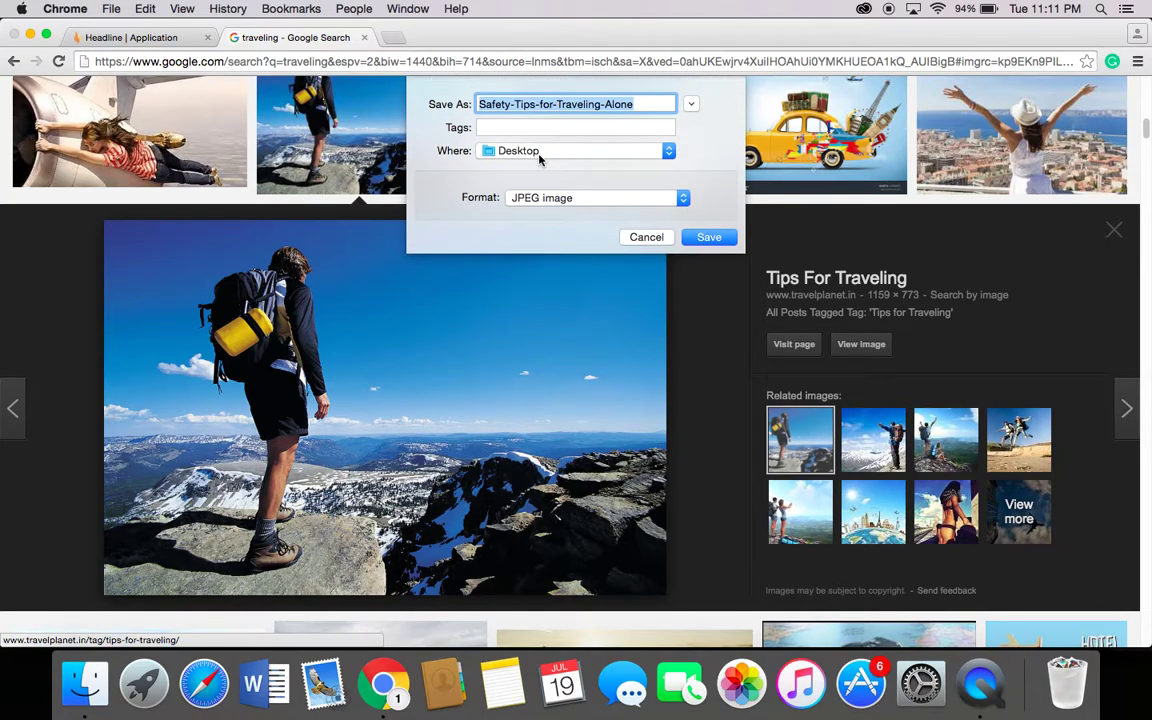
pyautogui.click(712, 246)
# - Open the hiker photo's source page on travelplanet.in and copy its web address
pyautogui.click(489, 356)
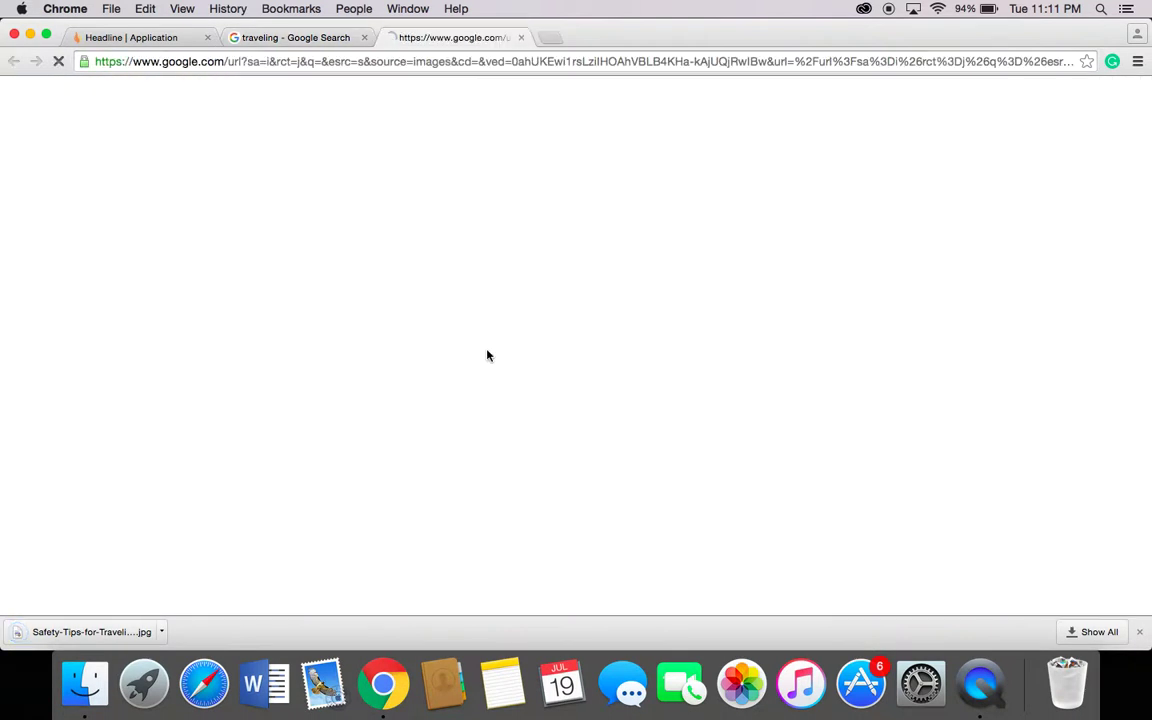
pyautogui.click(270, 63)
pyautogui.press('super+c')
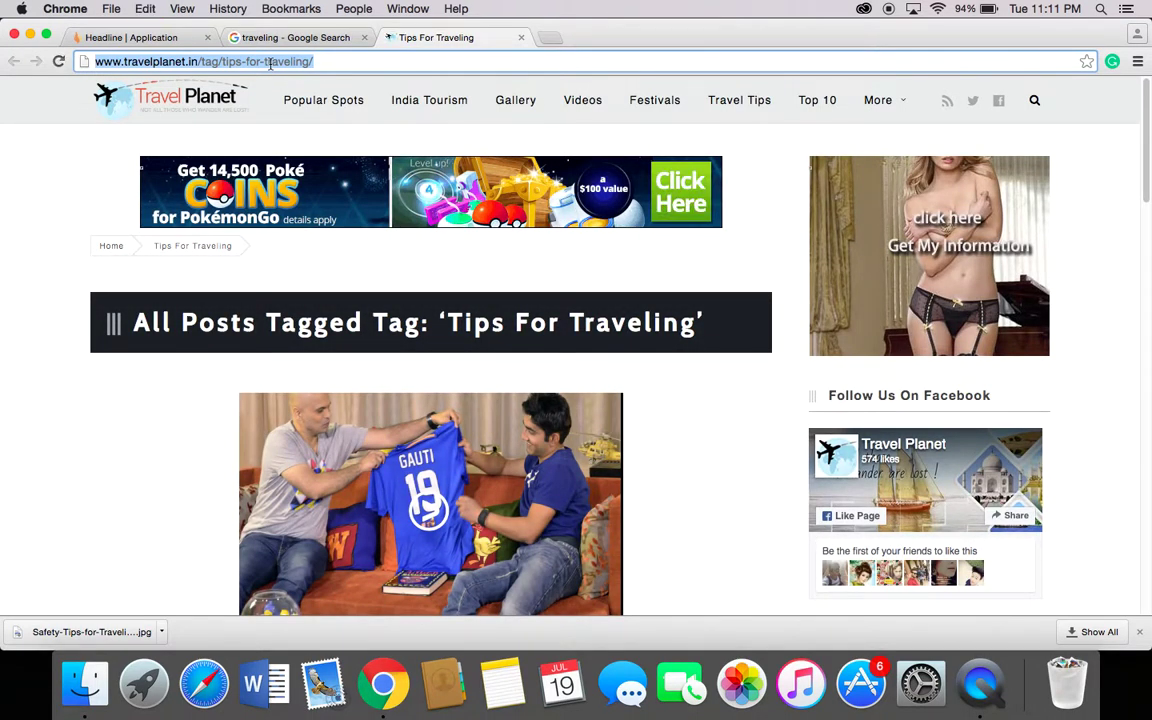
# - Back in the article's Headline & Cover Photo stage, upload the saved hiker photo from the Desktop as the cover photo
pyautogui.click(135, 37)
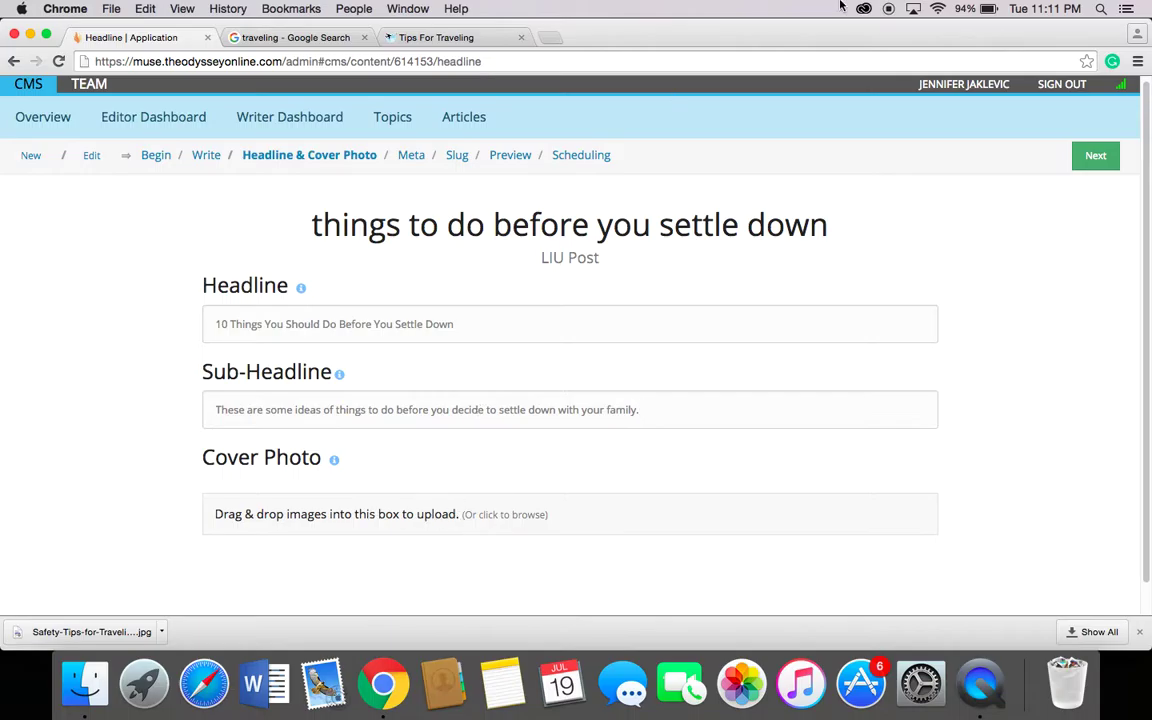
pyautogui.moveTo(774, 44); pyautogui.dragTo(460, 563)
pyautogui.moveTo(597, 79); pyautogui.dragTo(658, 7)
pyautogui.scroll(-5, 540, 240)
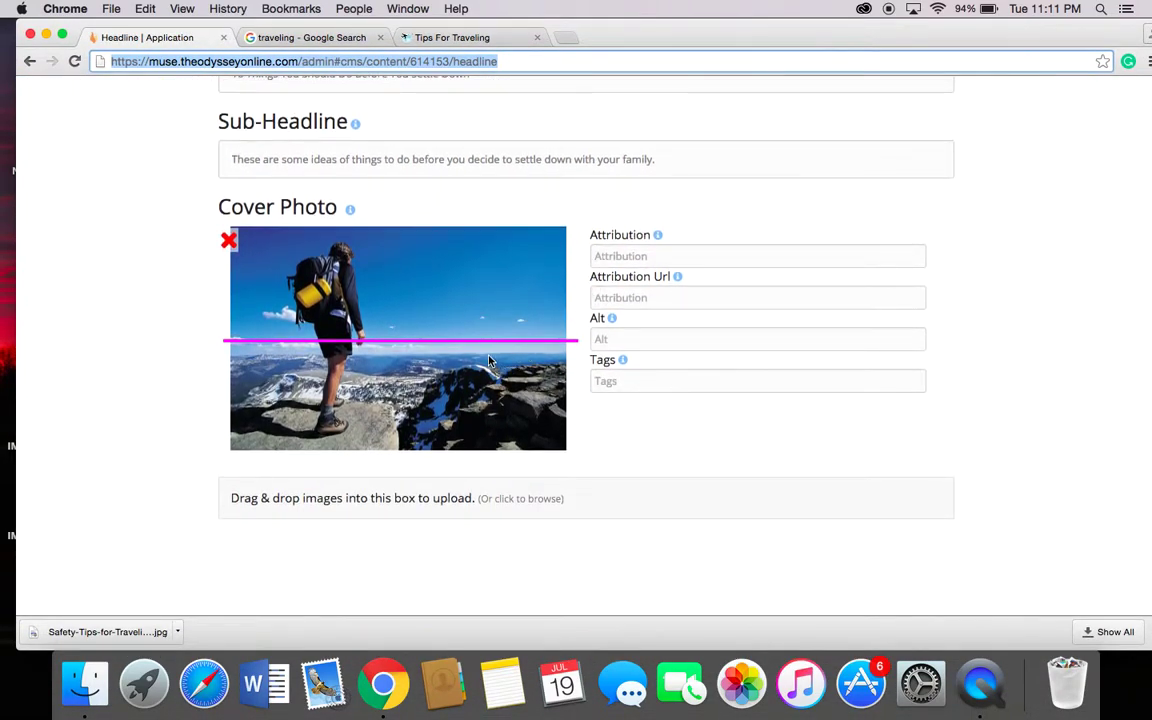
# - Move the cover photo's magenta line down to near the photo's lower edge and paste the copied source address as the Attribution Url
pyautogui.moveTo(576, 342); pyautogui.dragTo(572, 447)
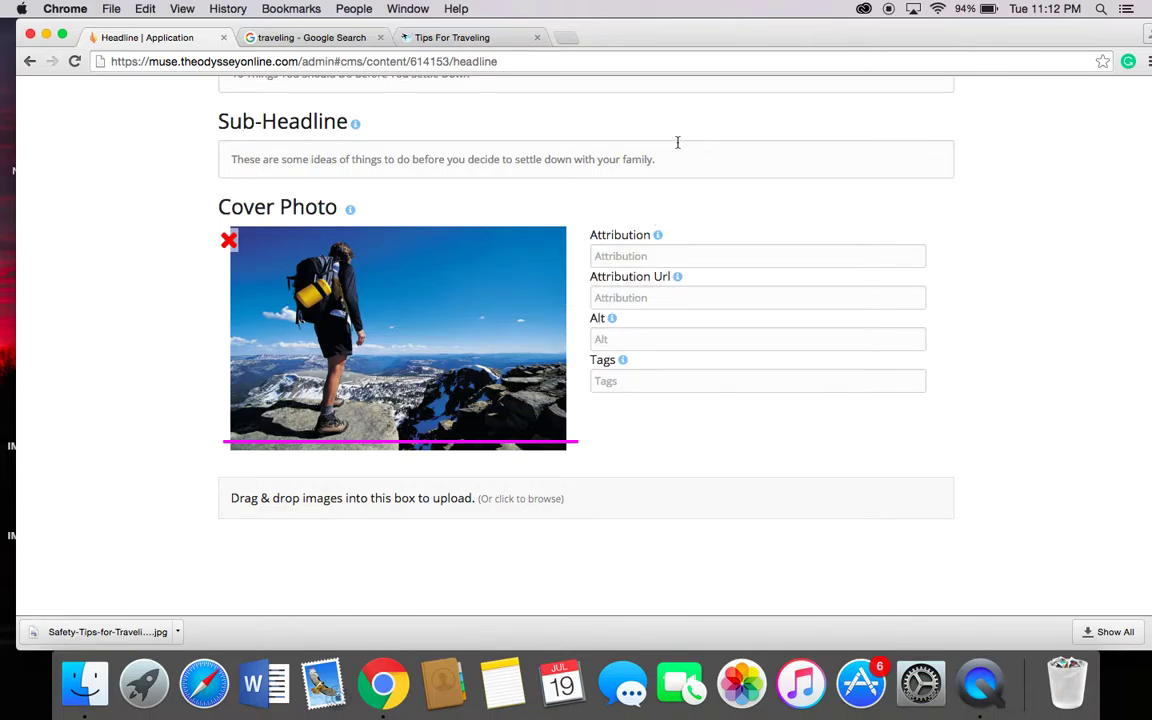
pyautogui.click(653, 296)
pyautogui.press('super+v')
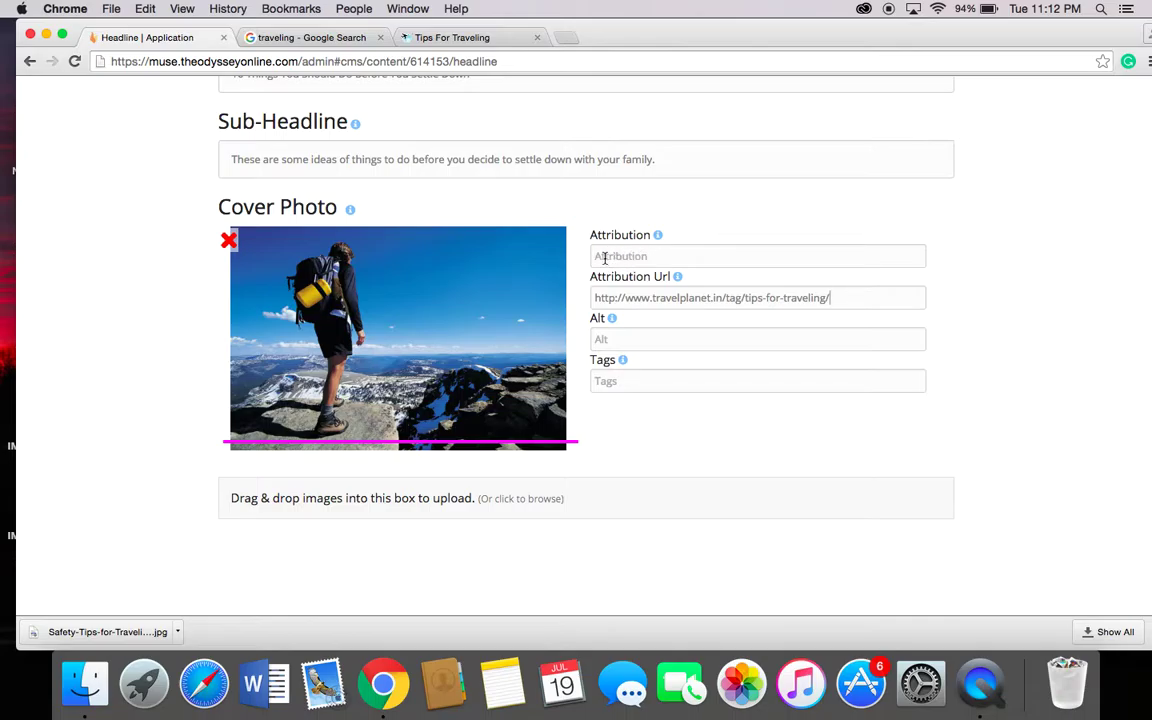
# - Open the Write stage and start the intro with "Everybody is in such a rush to settle down these days. Not enough people"
pyautogui.scroll(5, 355, 310)
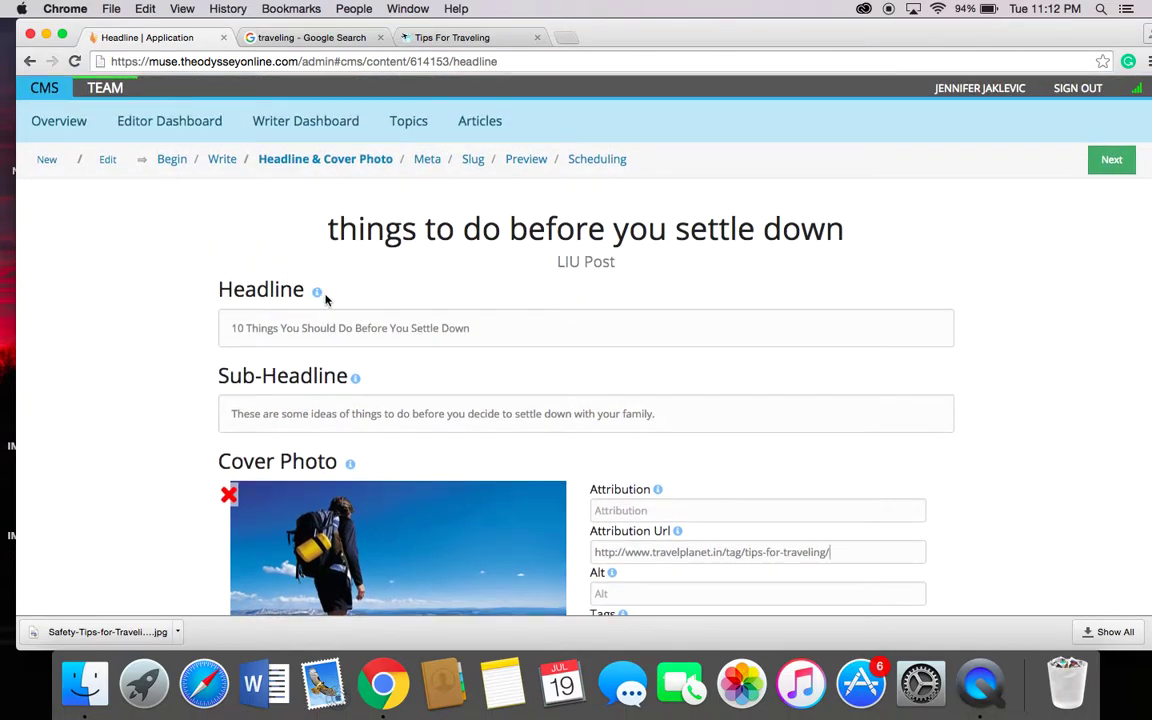
pyautogui.click(223, 162)
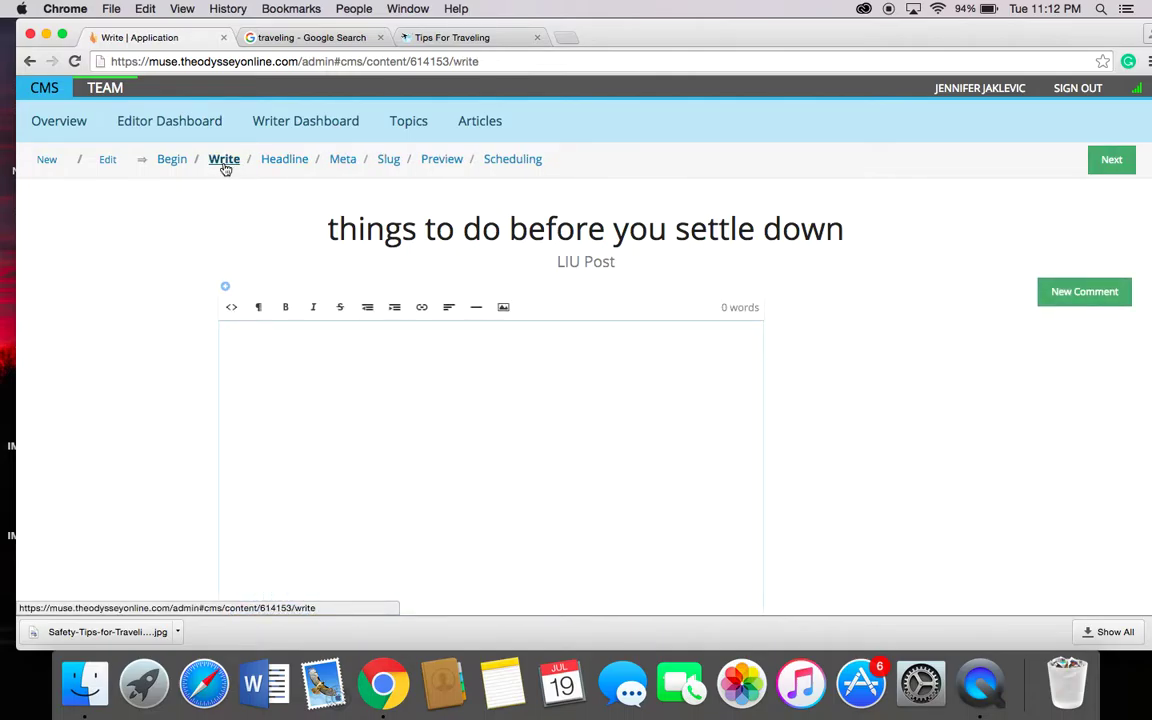
pyautogui.click(265, 366)
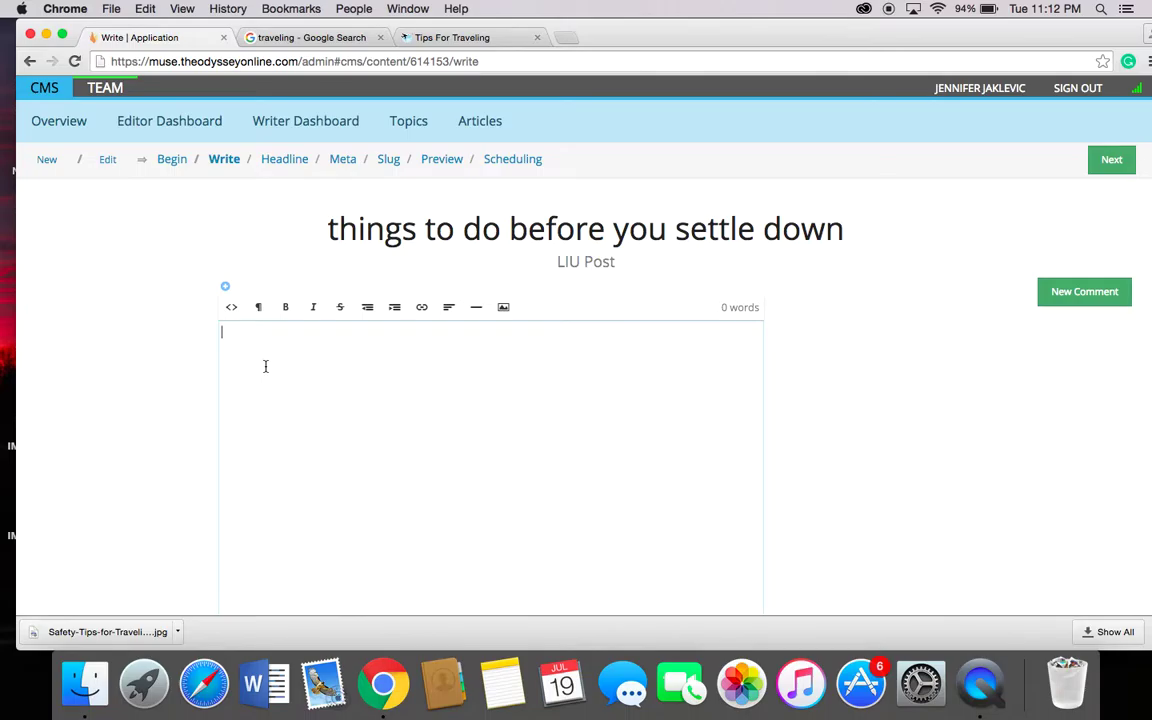
pyautogui.click(265, 366)
pyautogui.write('Everybody is in su')
pyautogui.press('BackSpace')
pyautogui.write('such a rush to settle down these d')
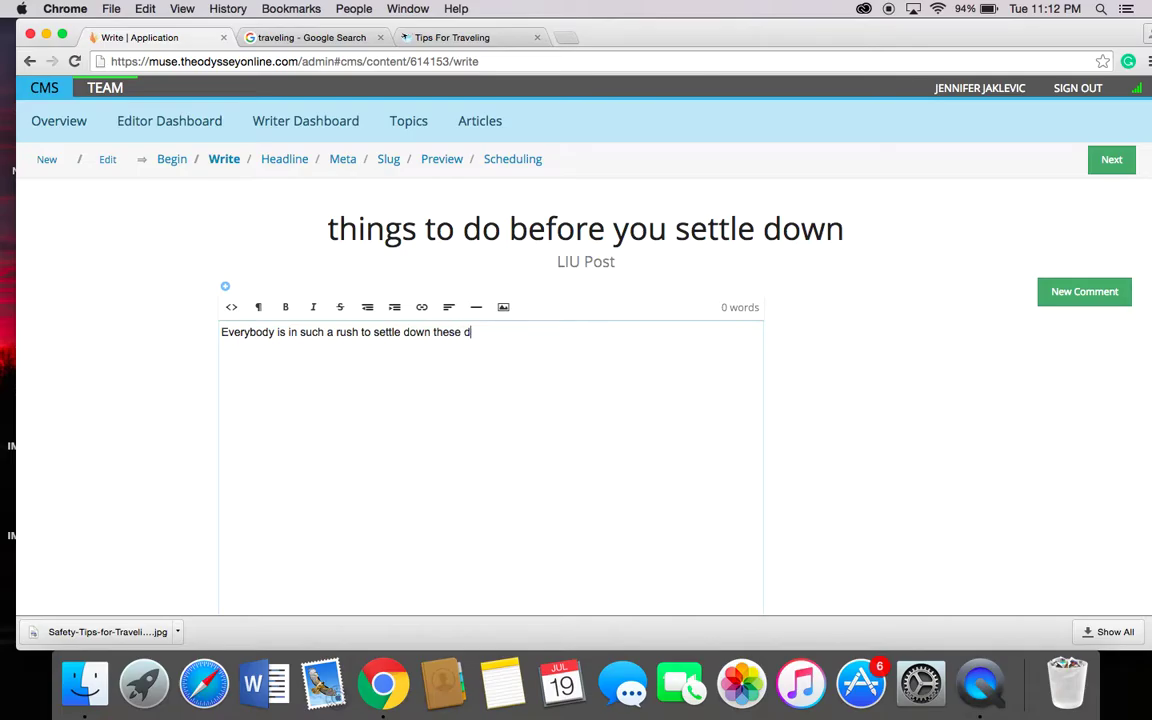
pyautogui.write('ays. Not enough people')
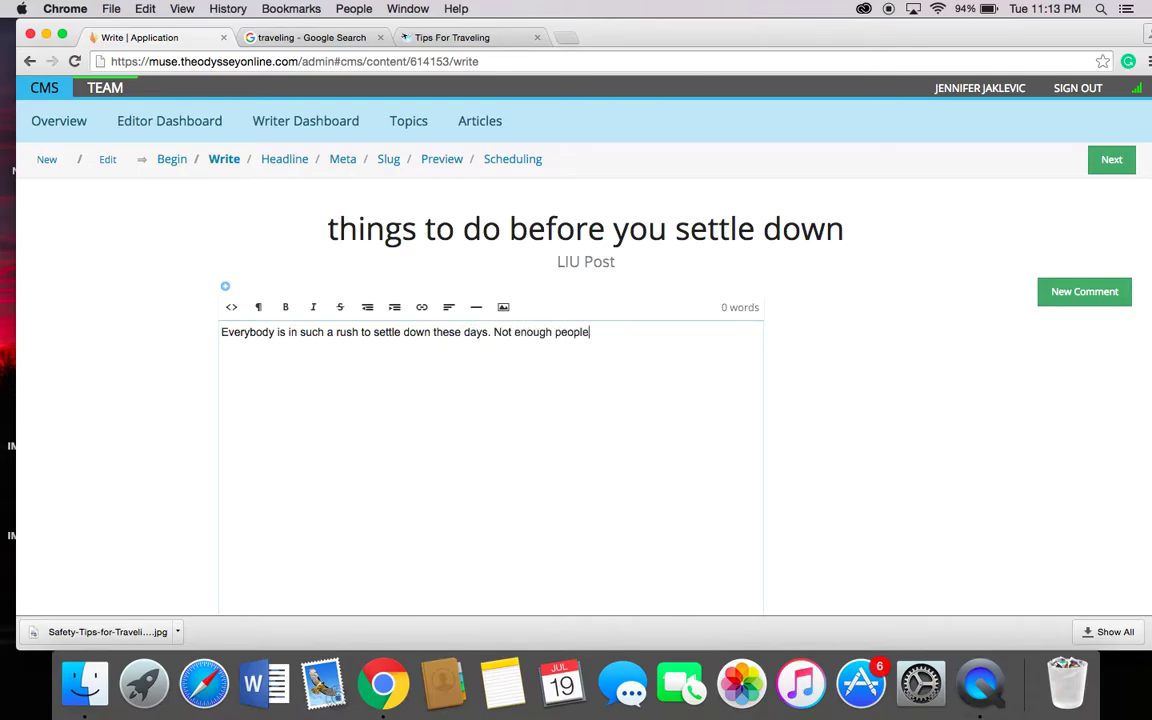
# - Continue the intro with "realize how important it is to live your life a little before you settle down"
pyautogui.write(' realize how important ')
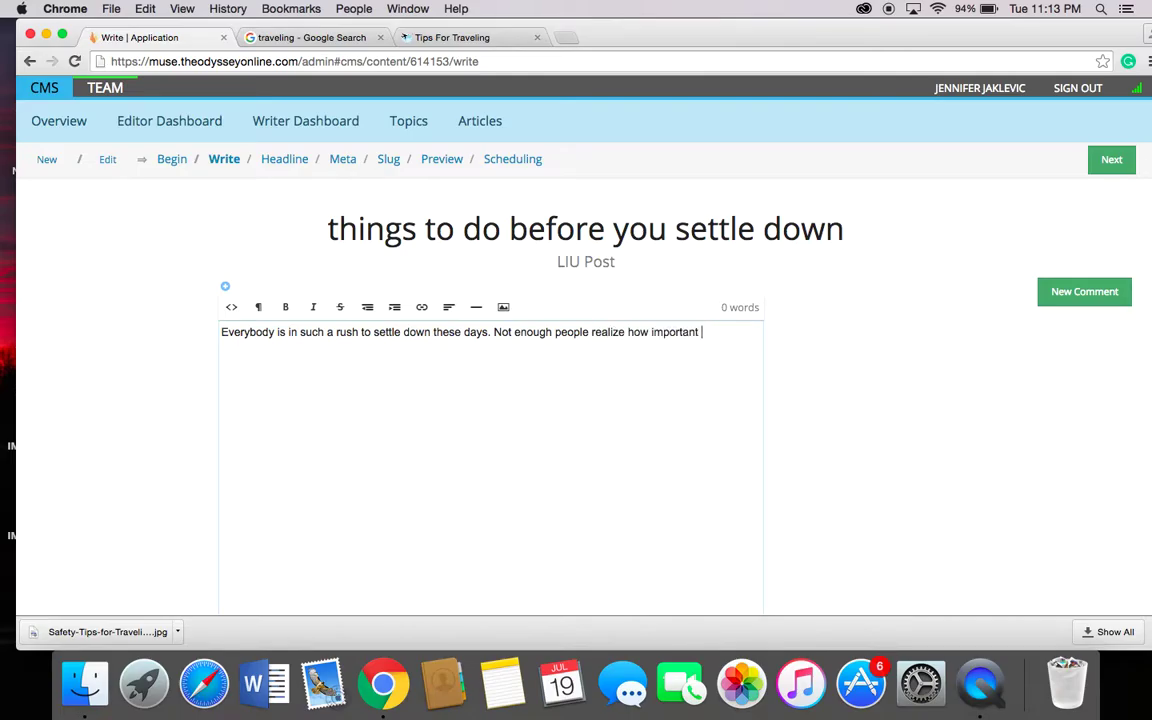
pyautogui.write('it is to live your life a ')
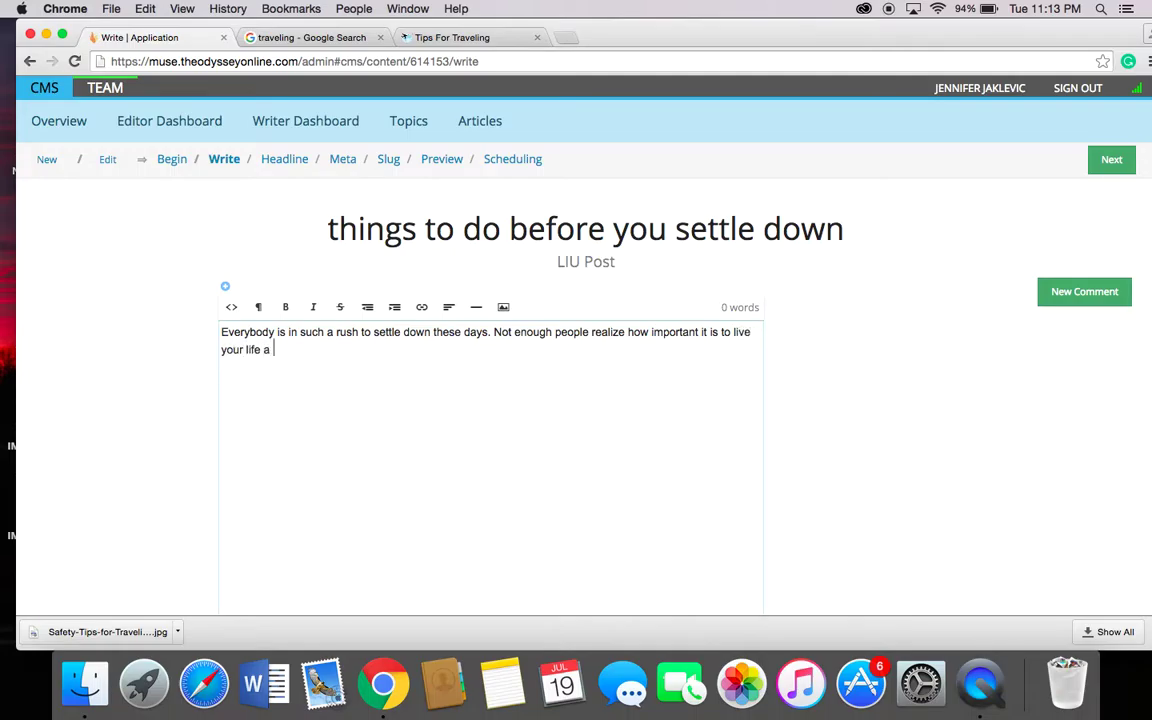
pyautogui.write('little before you settle down')
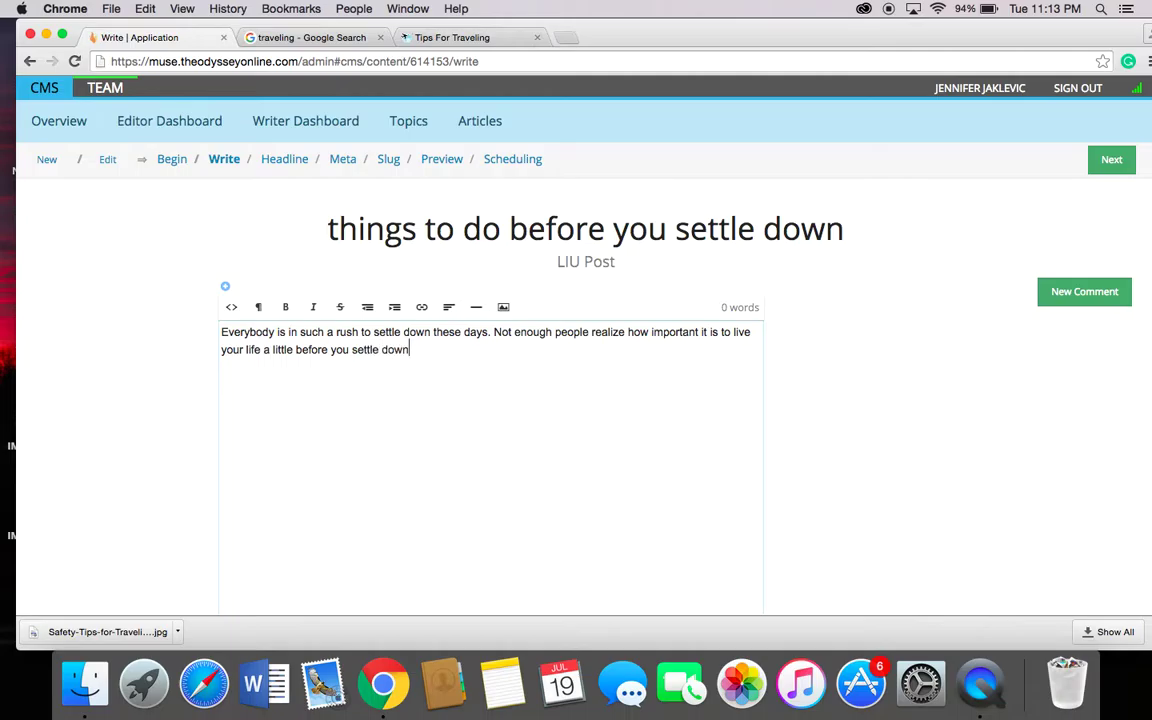
# - End the intro with "Here are some things you should do before you commit to settling!" and insert a horizontal line below it
pyautogui.write('. Here are some things you')
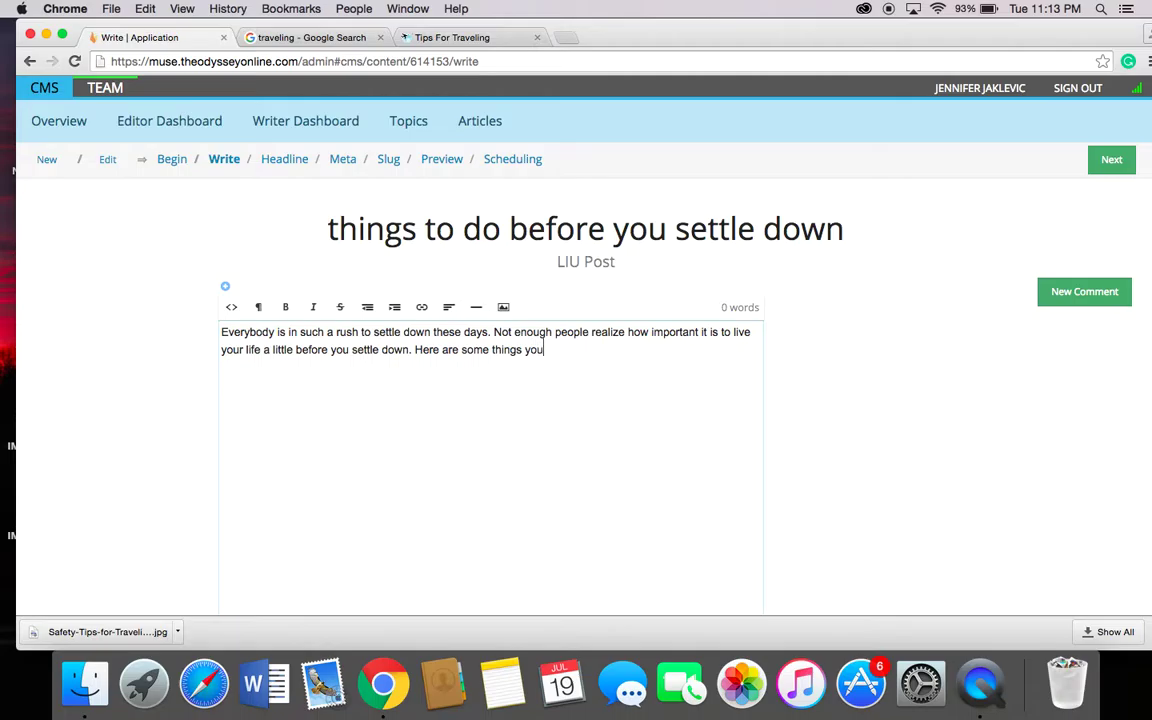
pyautogui.write(' should do before you comm')
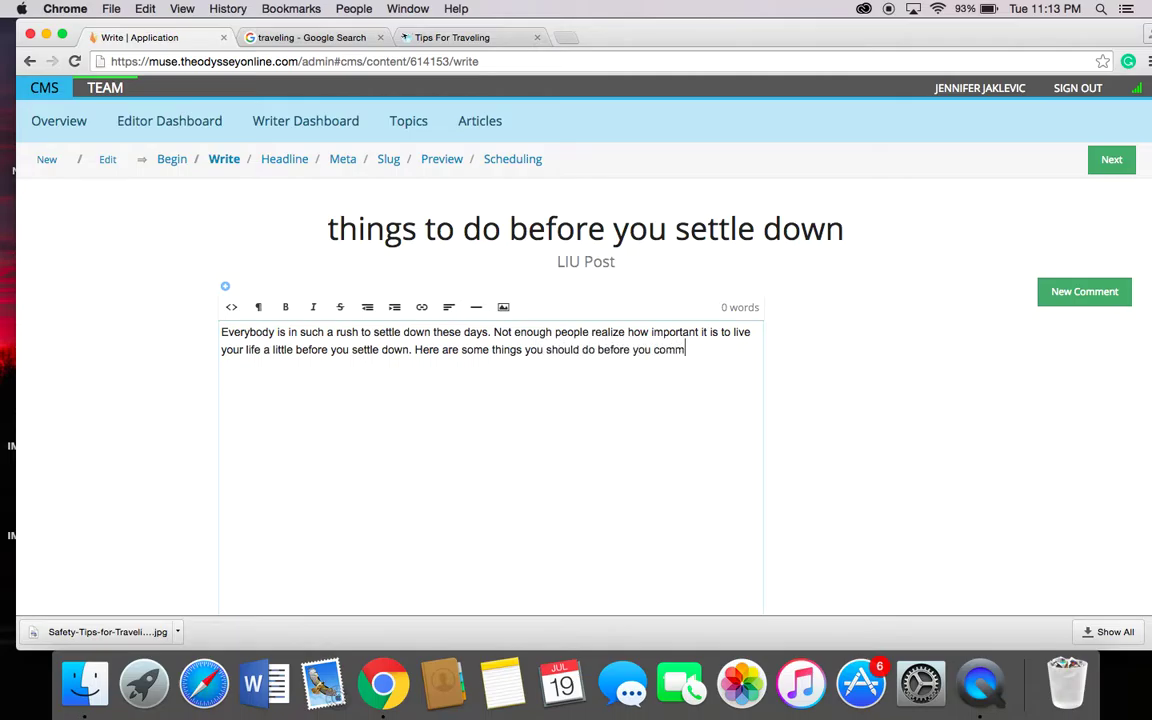
pyautogui.write('it to settling!')
pyautogui.click(476, 308)
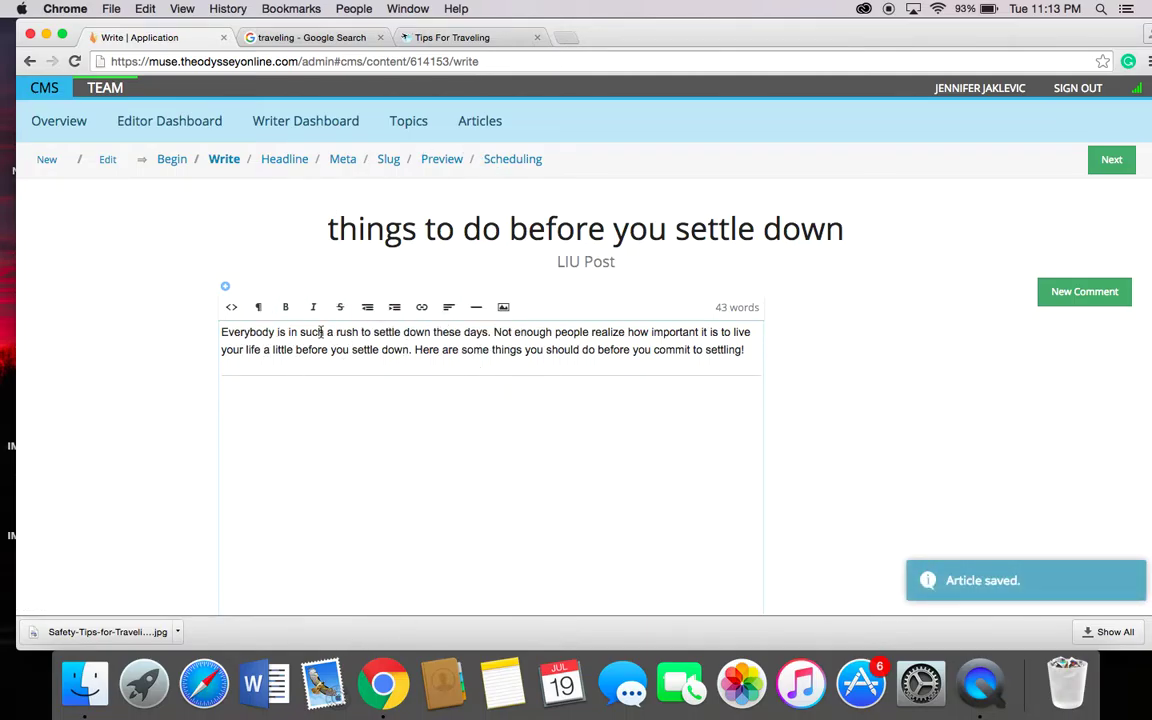
# - Add the first list item's title "1. Travel the world" below the line, formatted as Header 2
pyautogui.scroll(-2, 419, 474)
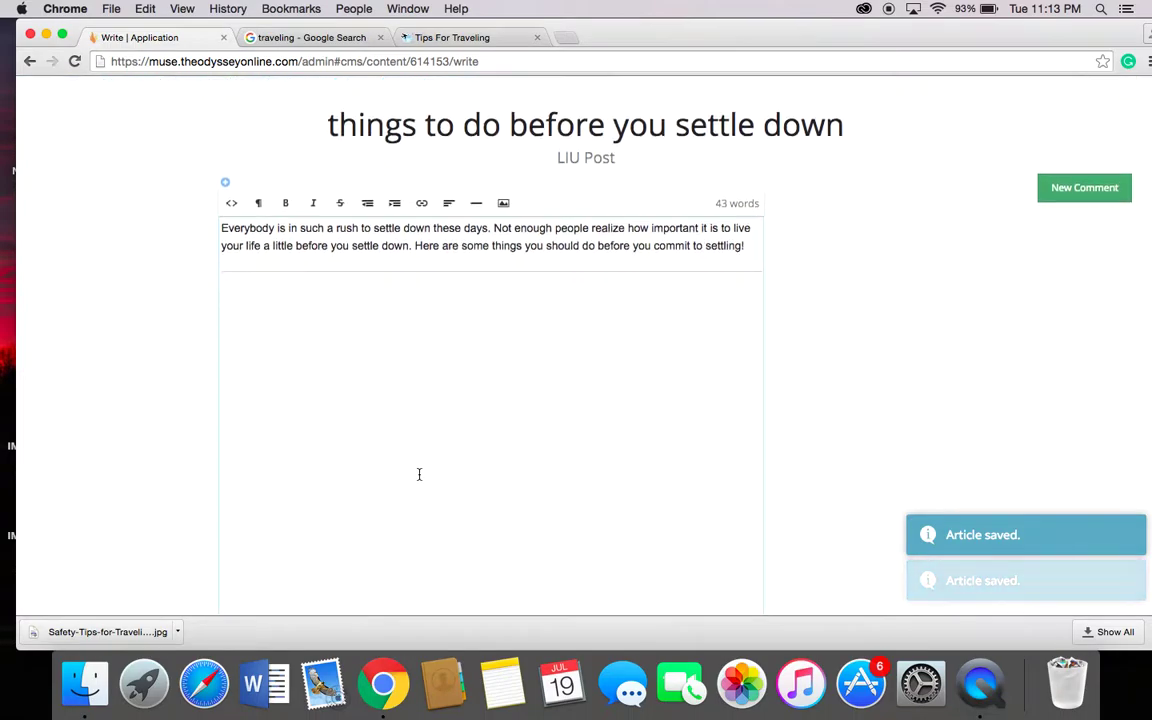
pyautogui.click(260, 204)
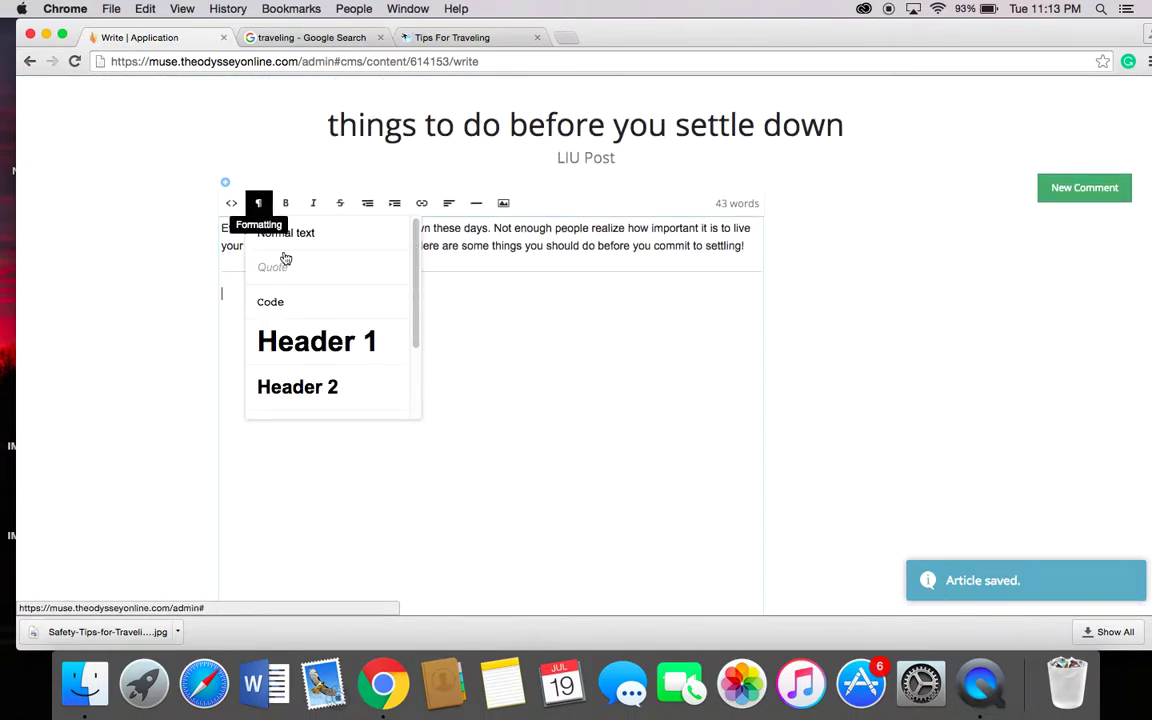
pyautogui.click(322, 408)
pyautogui.write('1')
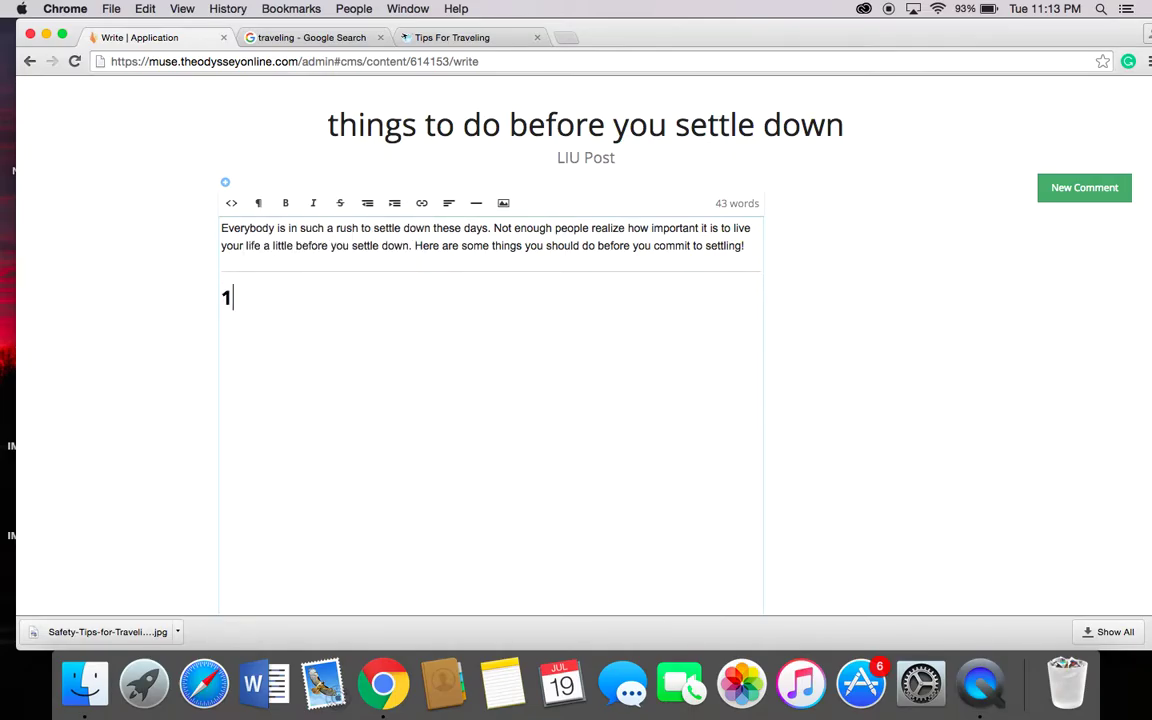
pyautogui.write('. ')
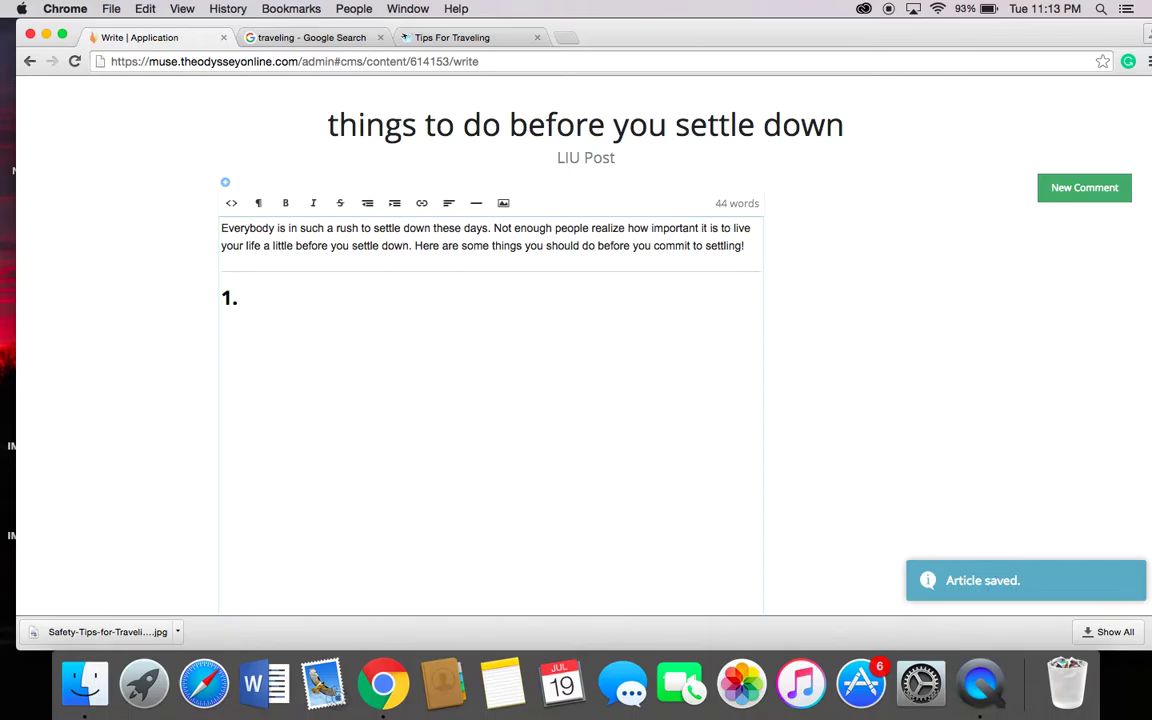
pyautogui.write('Travel the world')
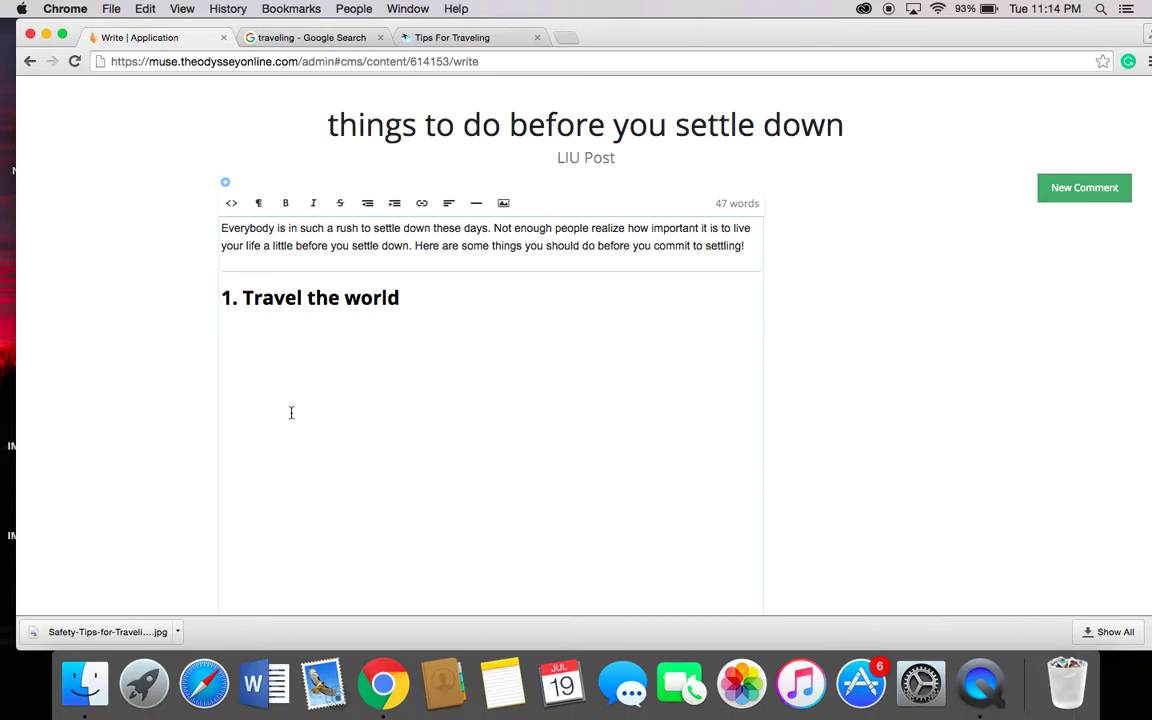
# - Start the text under the first item with "Who doesn't want to travel the world? I know I certainly do"
pyautogui.write('Whod oe')
pyautogui.press('BackSpace')
pyautogui.press('BackSpace')
pyautogui.press('BackSpace')
pyautogui.write("doesn't want to travel t")
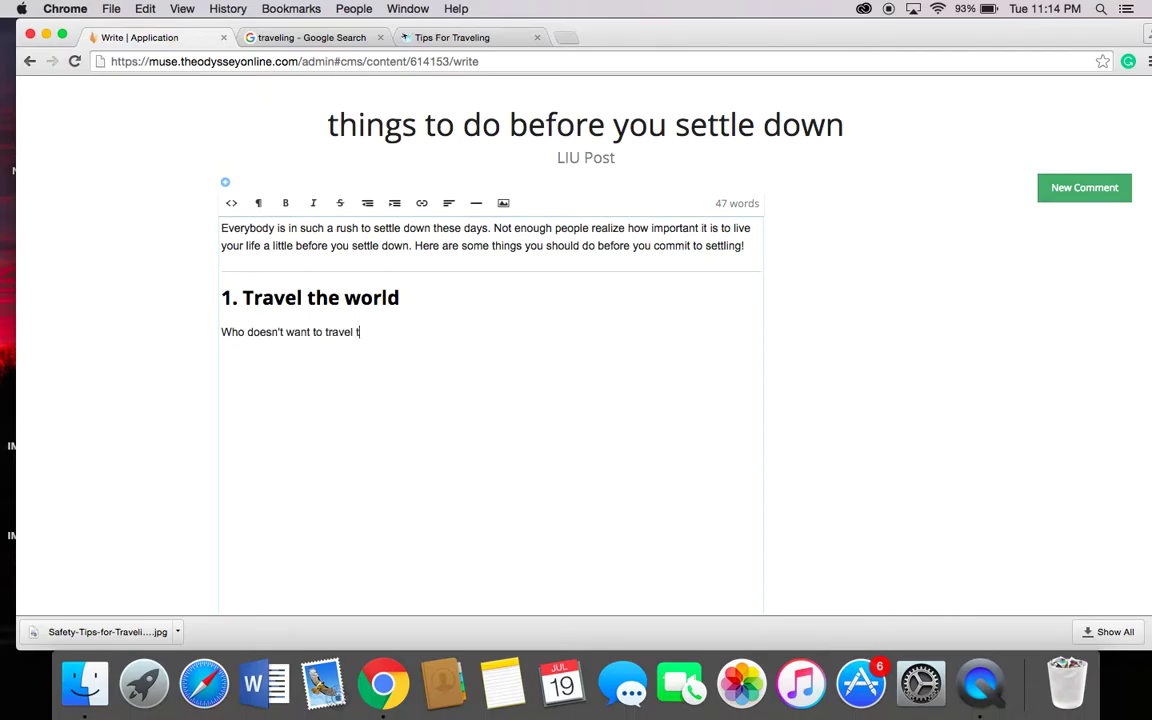
pyautogui.write('he world? I know I certainly do')
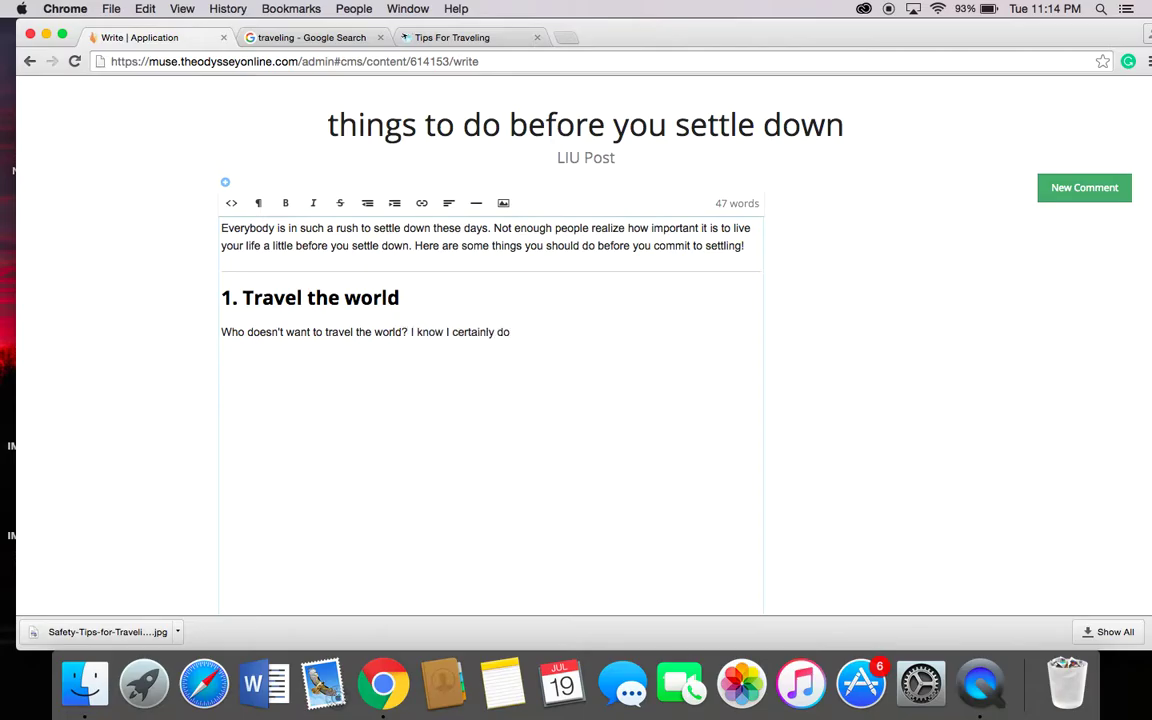
# - Finish the paragraph: traveling becomes quite hard with "a family and a house to take care of", so travel as much as possible before settling down
pyautogui.write('! It becomes quite hard to do so')
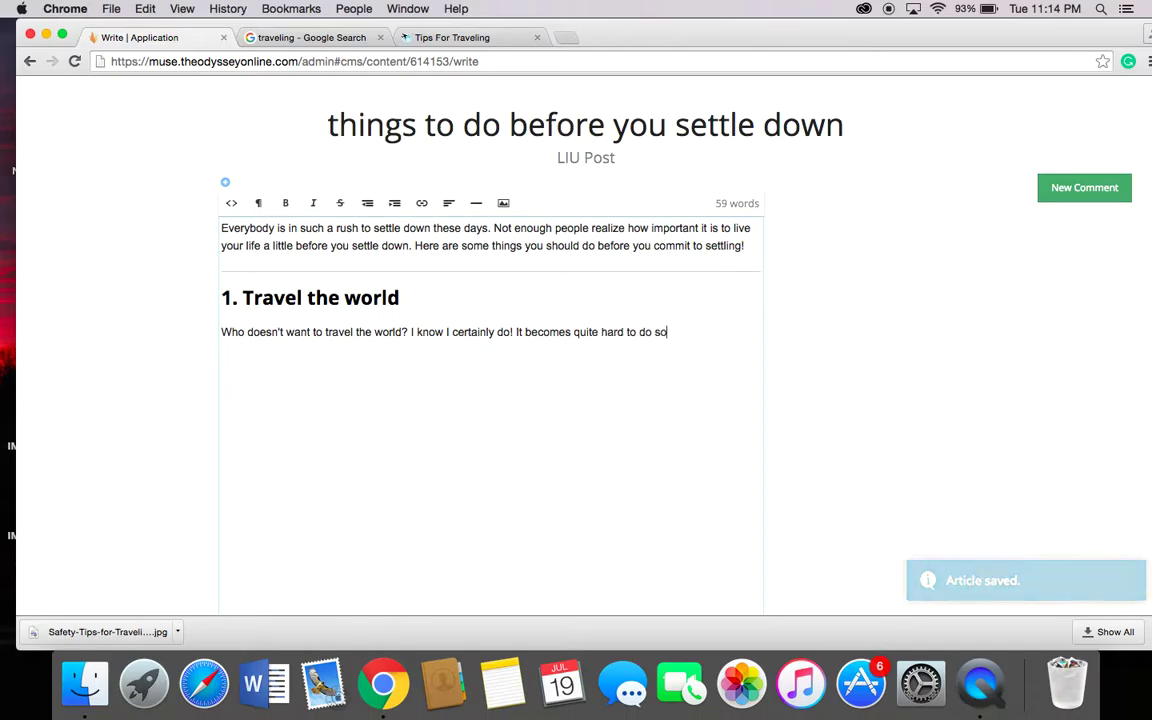
pyautogui.write(' much travelin')
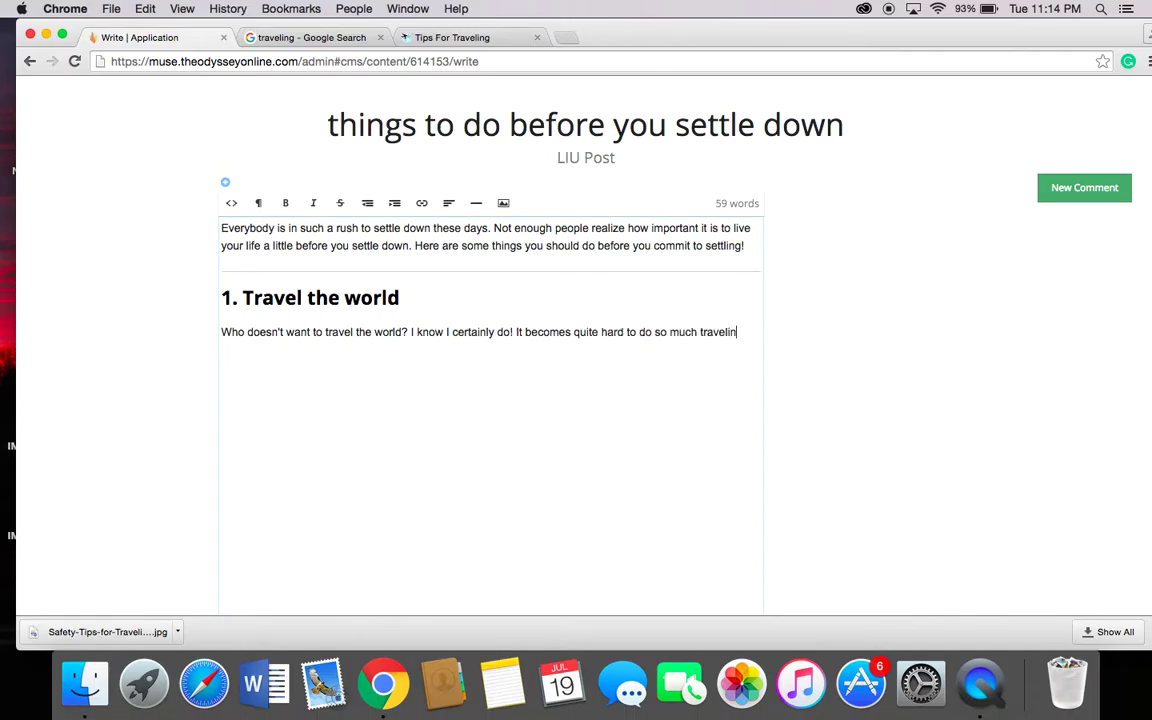
pyautogui.write('g once you have a family and a house')
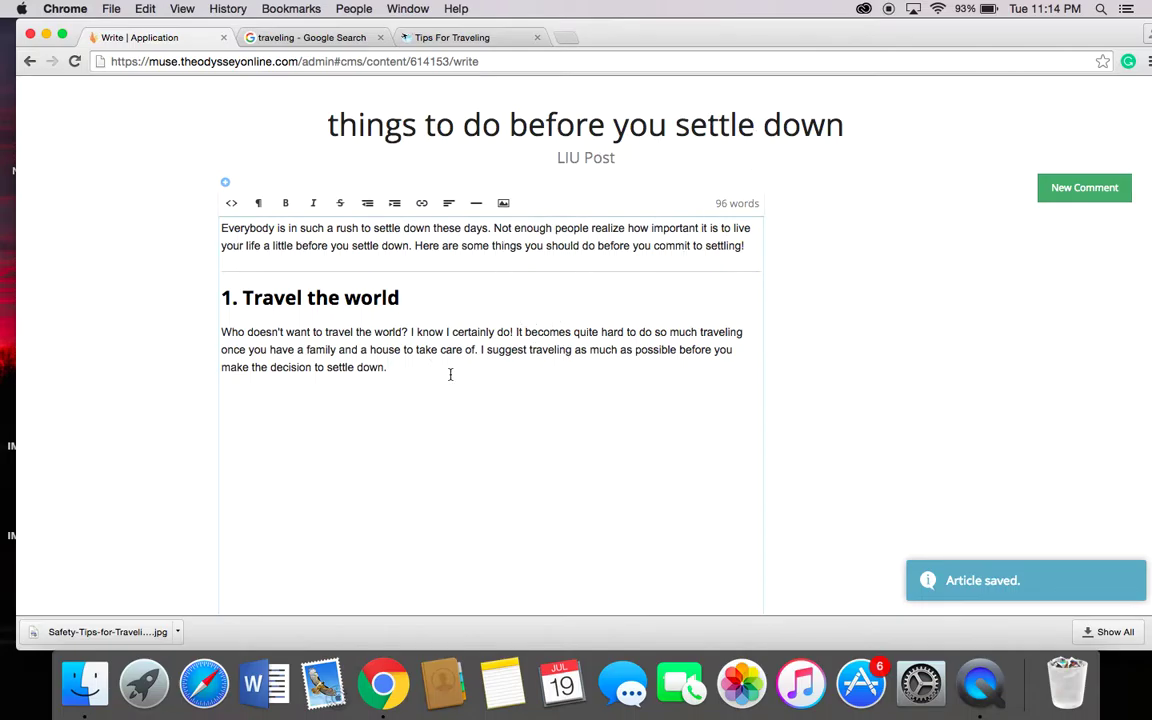
pyautogui.press('Return')
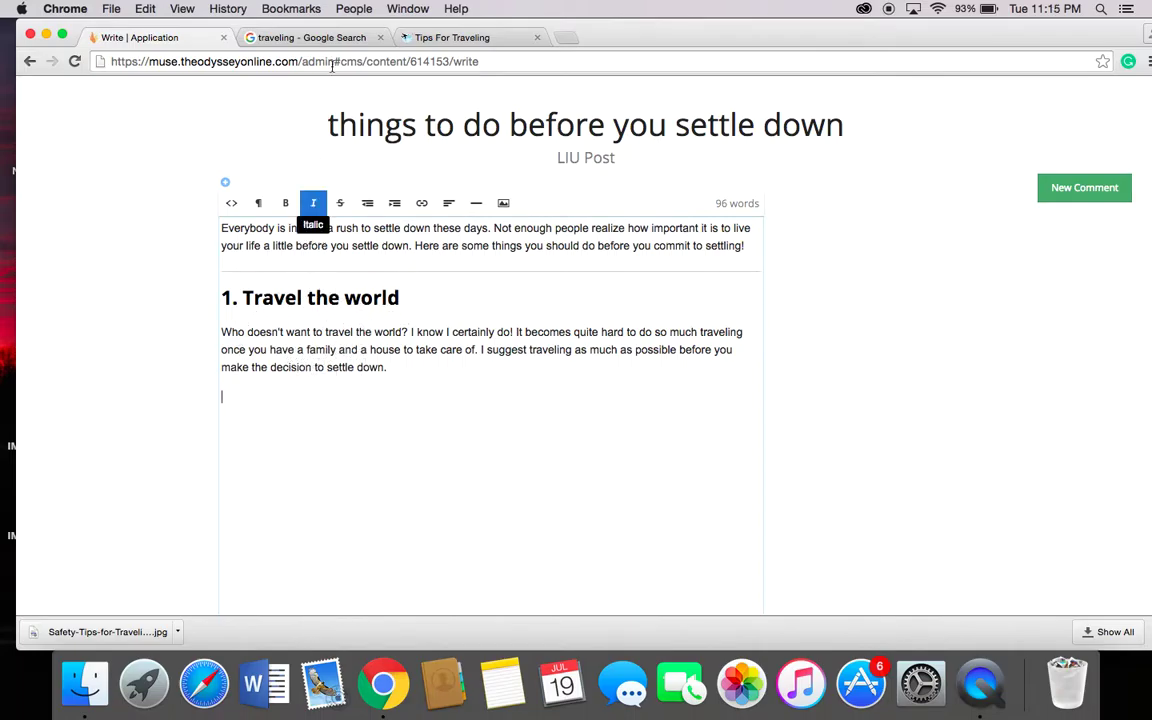
# - Close the Tips For Traveling page and load giphy.com in place of the Google image search
pyautogui.click(539, 37)
pyautogui.click(310, 37)
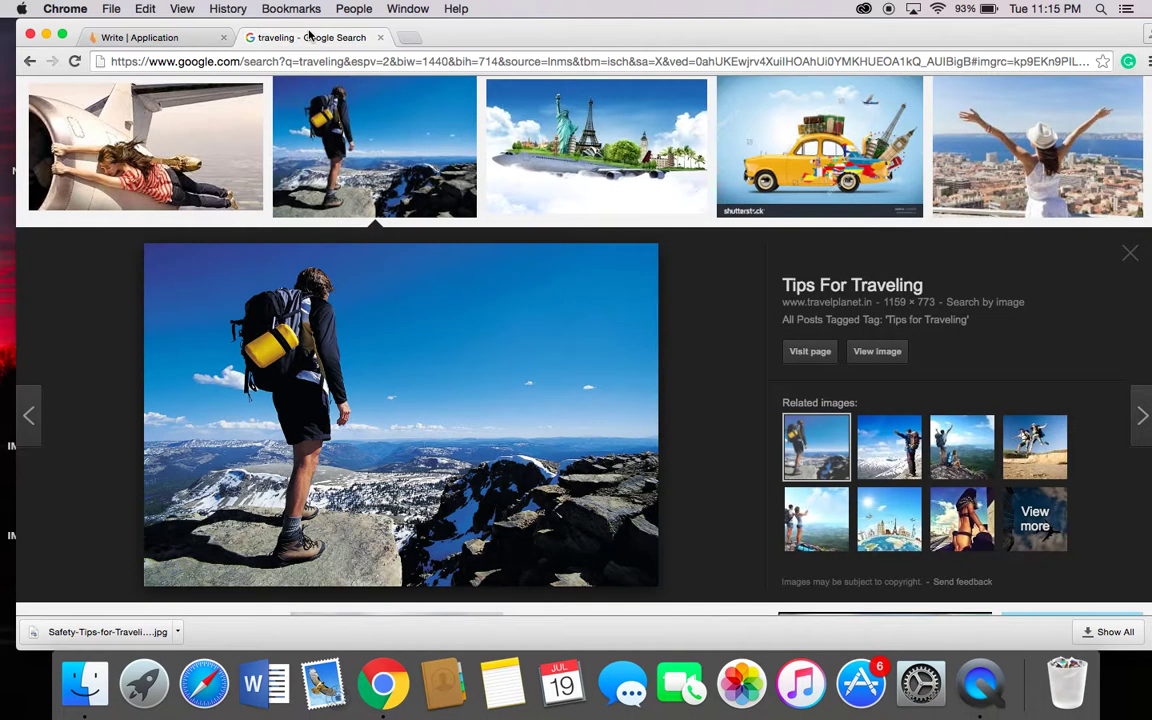
pyautogui.click(263, 62)
pyautogui.write('giphy.com')
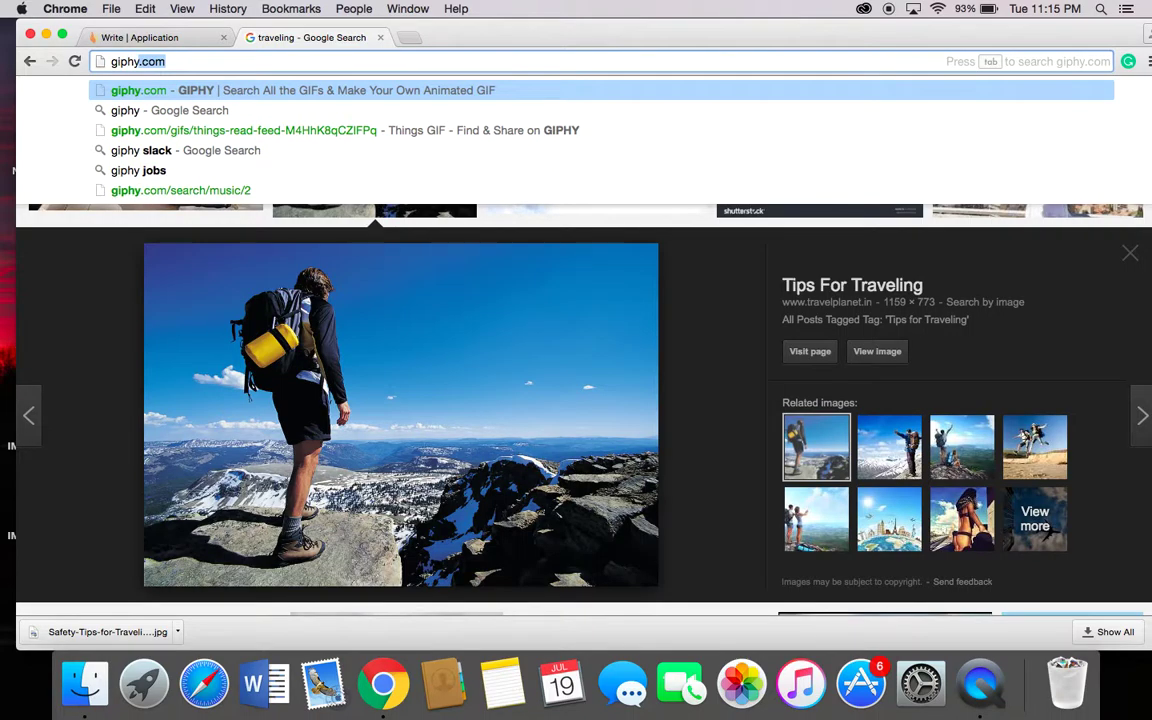
pyautogui.press('Return')
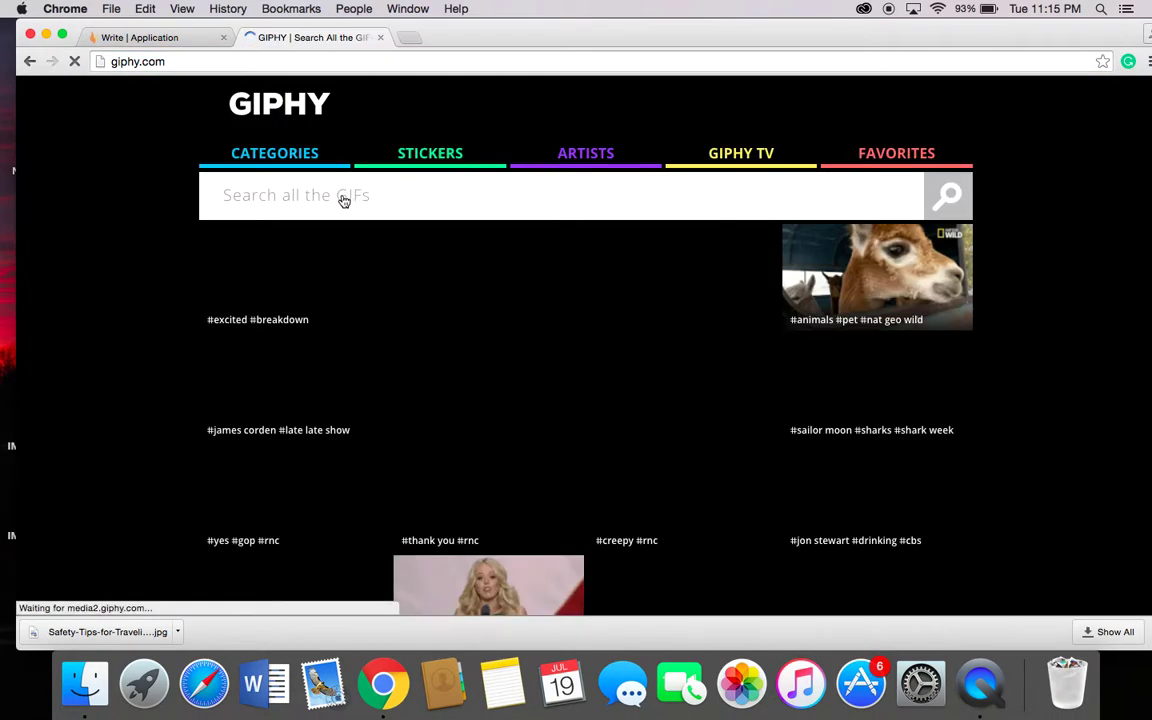
# - Search Giphy for "traveling" and look through the resulting GIFs
pyautogui.write('traveling')
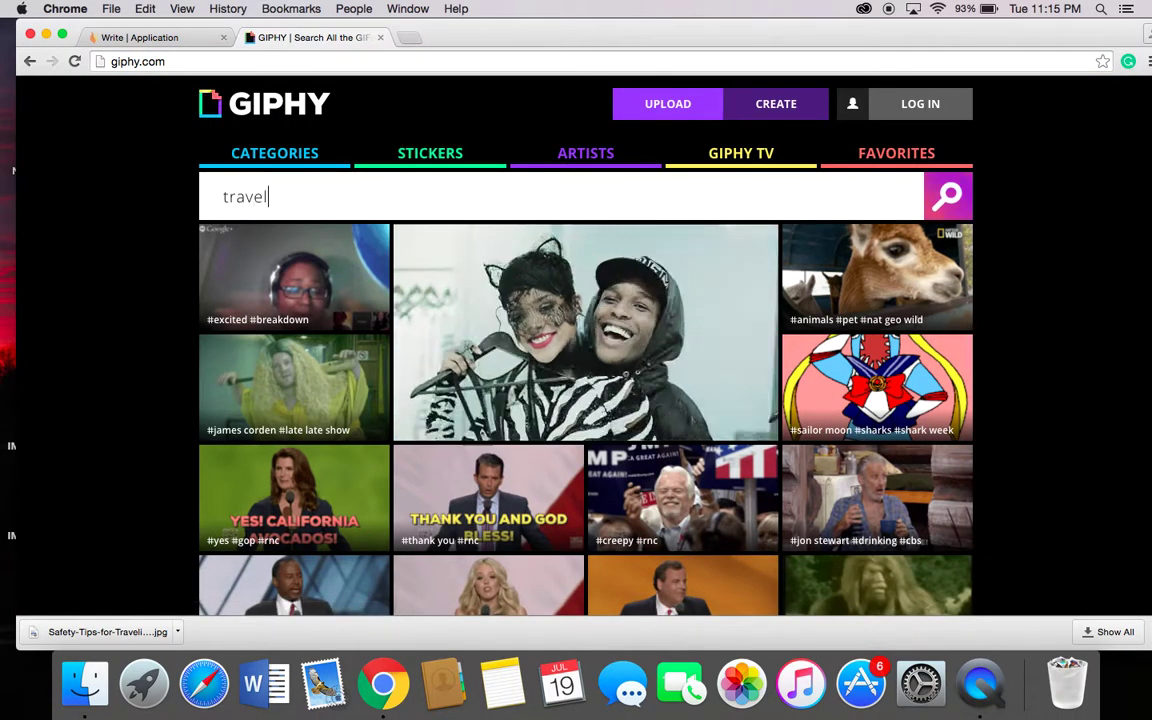
pyautogui.press('Return')
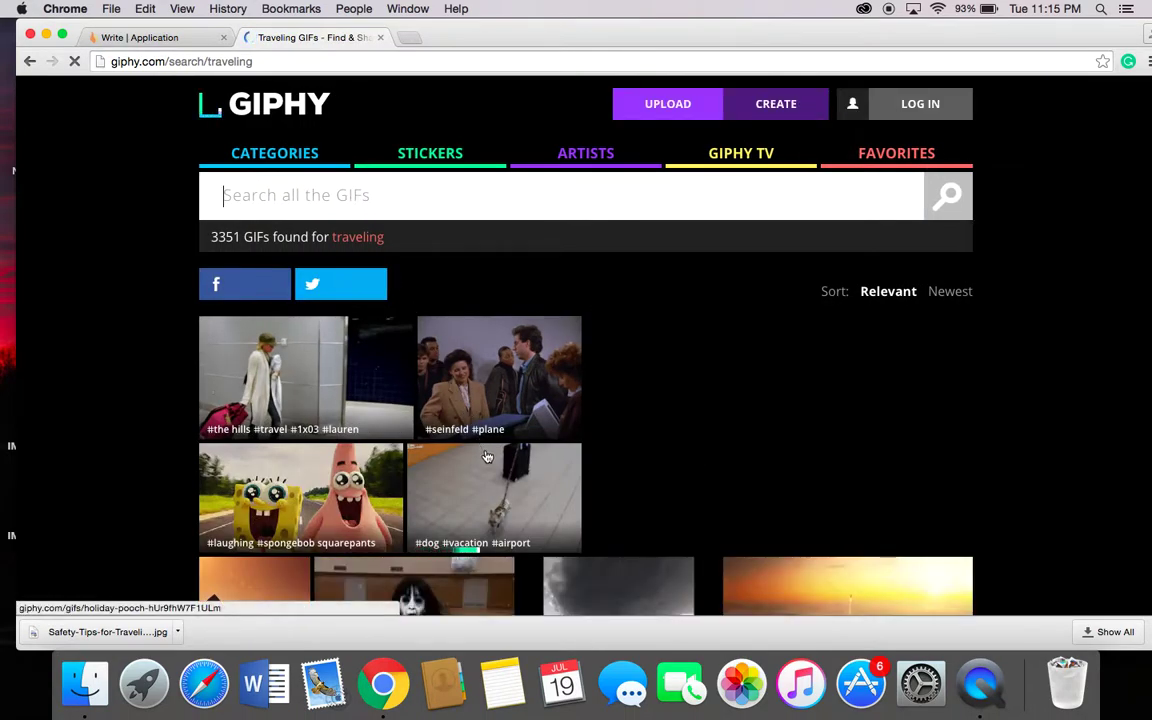
pyautogui.scroll(-5, 487, 460)
pyautogui.scroll(-2, 487, 457)
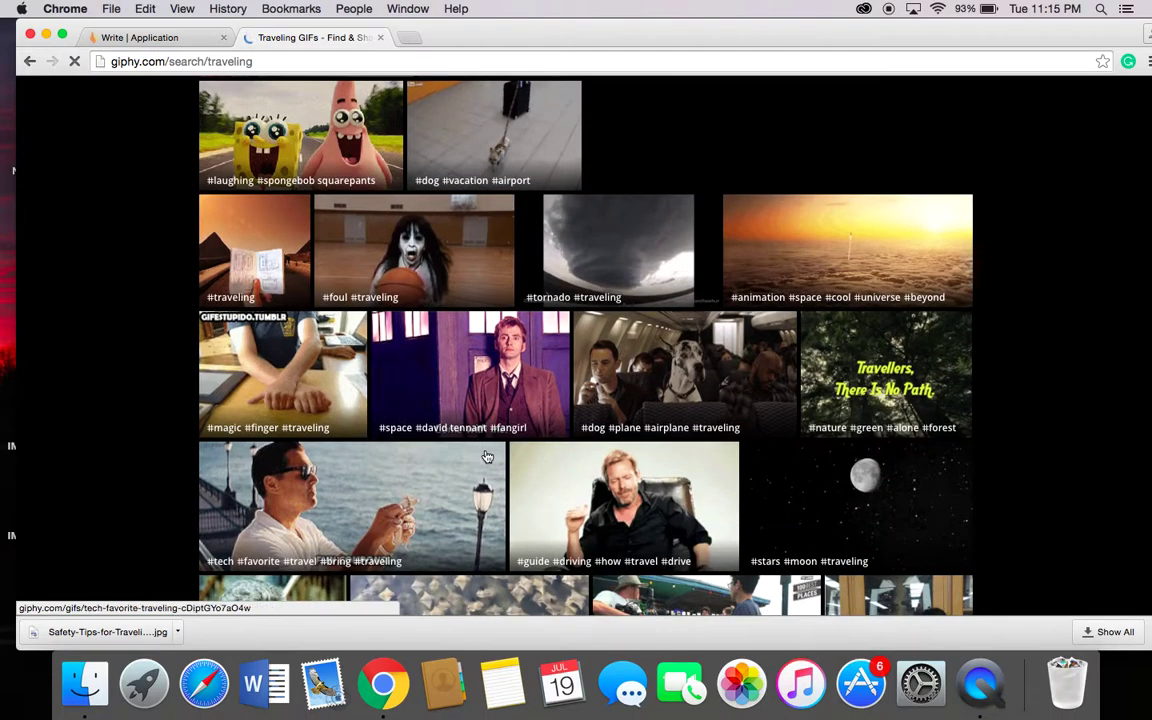
pyautogui.scroll(-10, 820, 239)
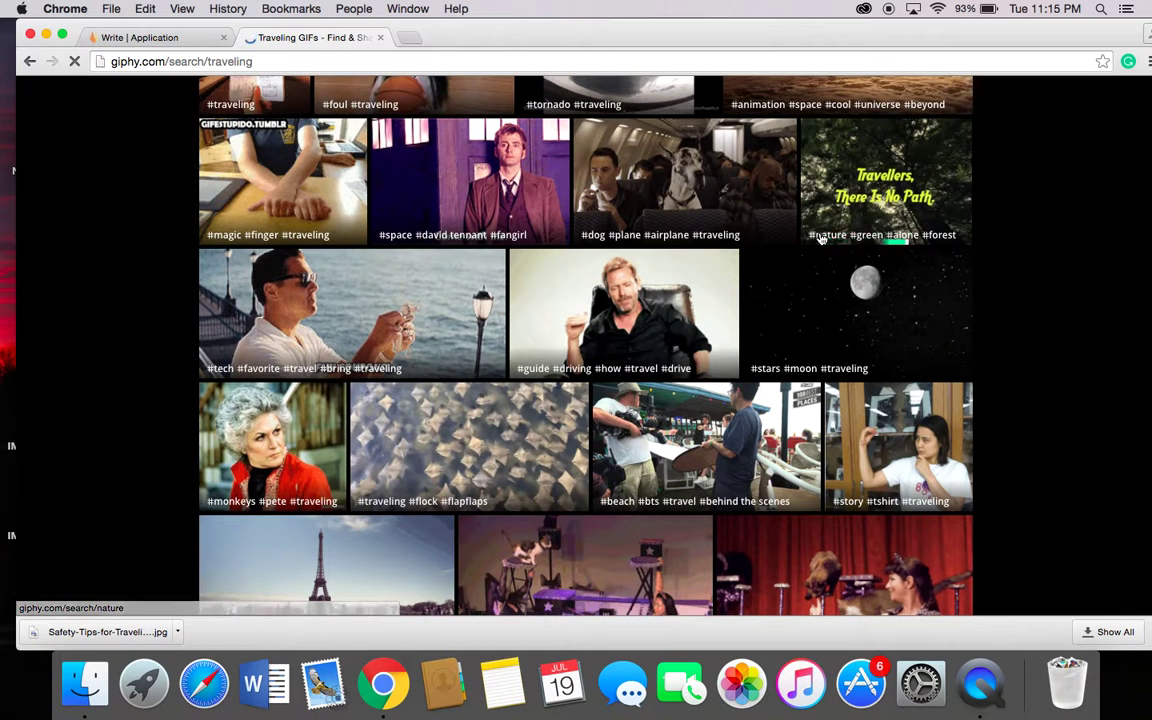
pyautogui.scroll(-2, 820, 239)
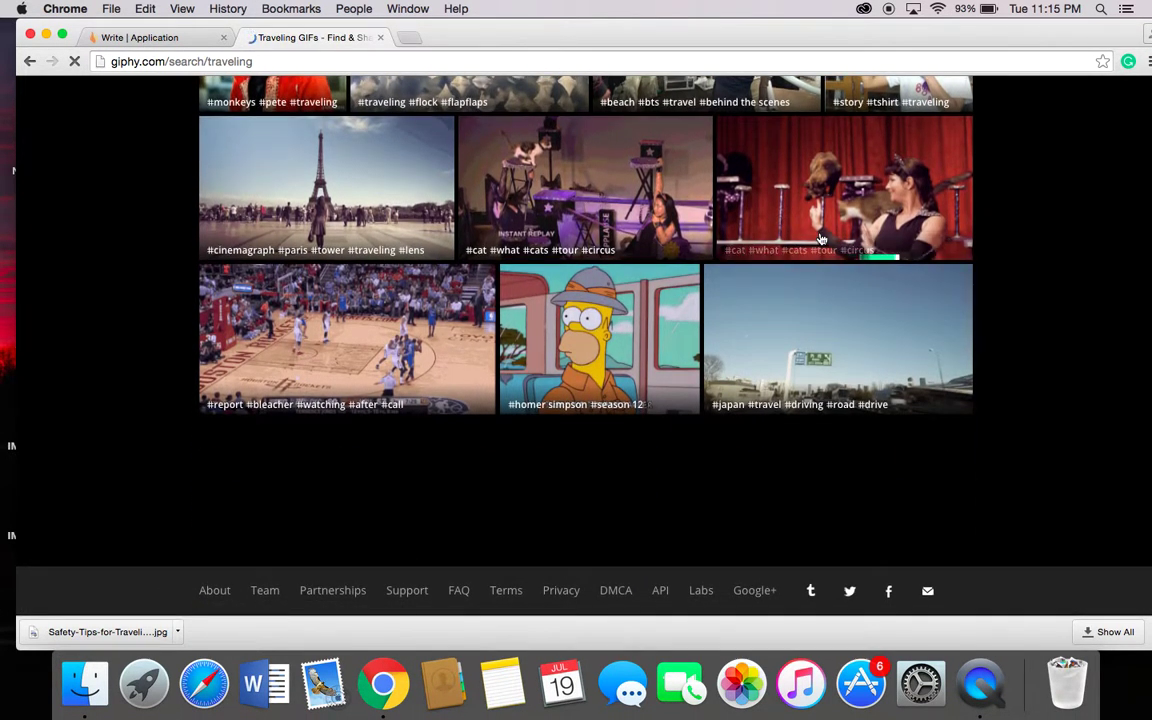
pyautogui.scroll(7, 820, 239)
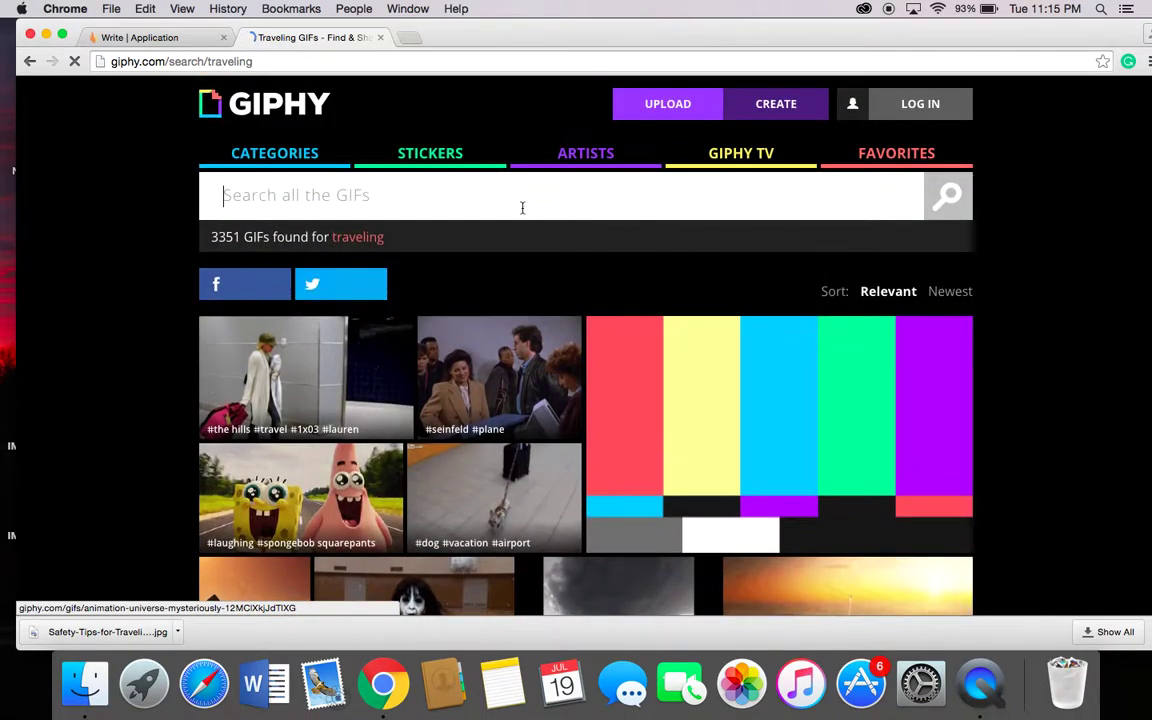
# - Search Giphy for "traveling the world"
pyautogui.write('trav')
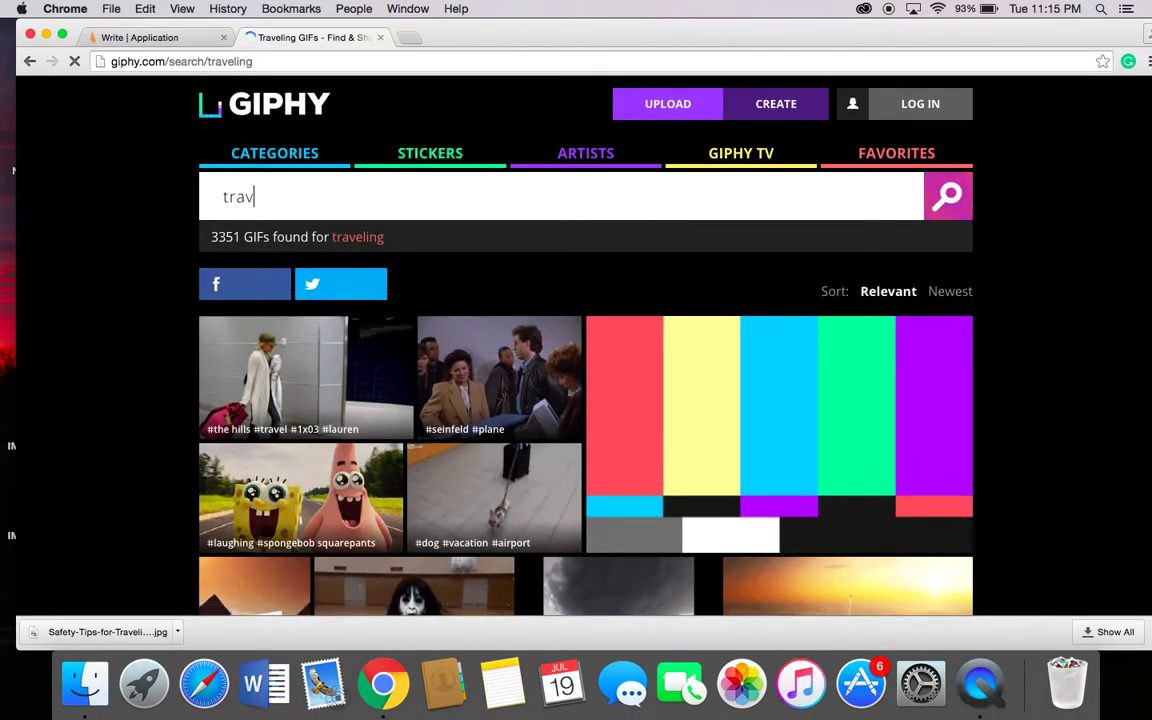
pyautogui.write('leing')
pyautogui.press('BackSpace')
pyautogui.press('BackSpace')
pyautogui.press('BackSpace')
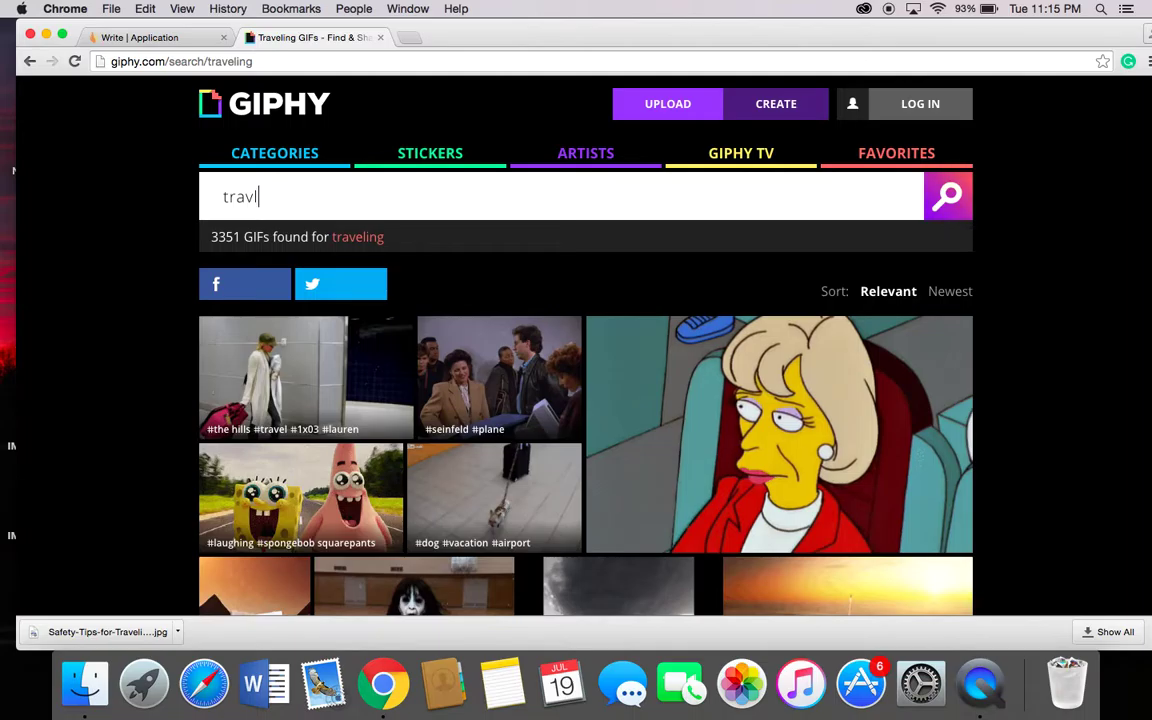
pyautogui.press('BackSpace')
pyautogui.write('eling the world')
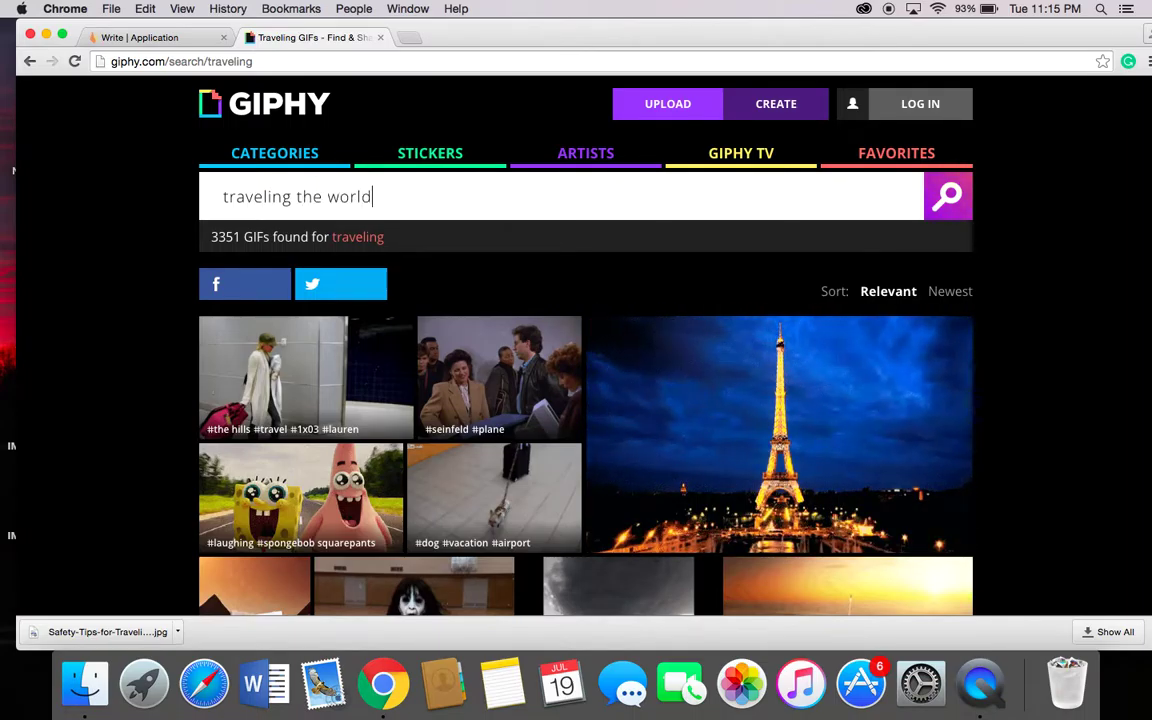
pyautogui.press('Return')
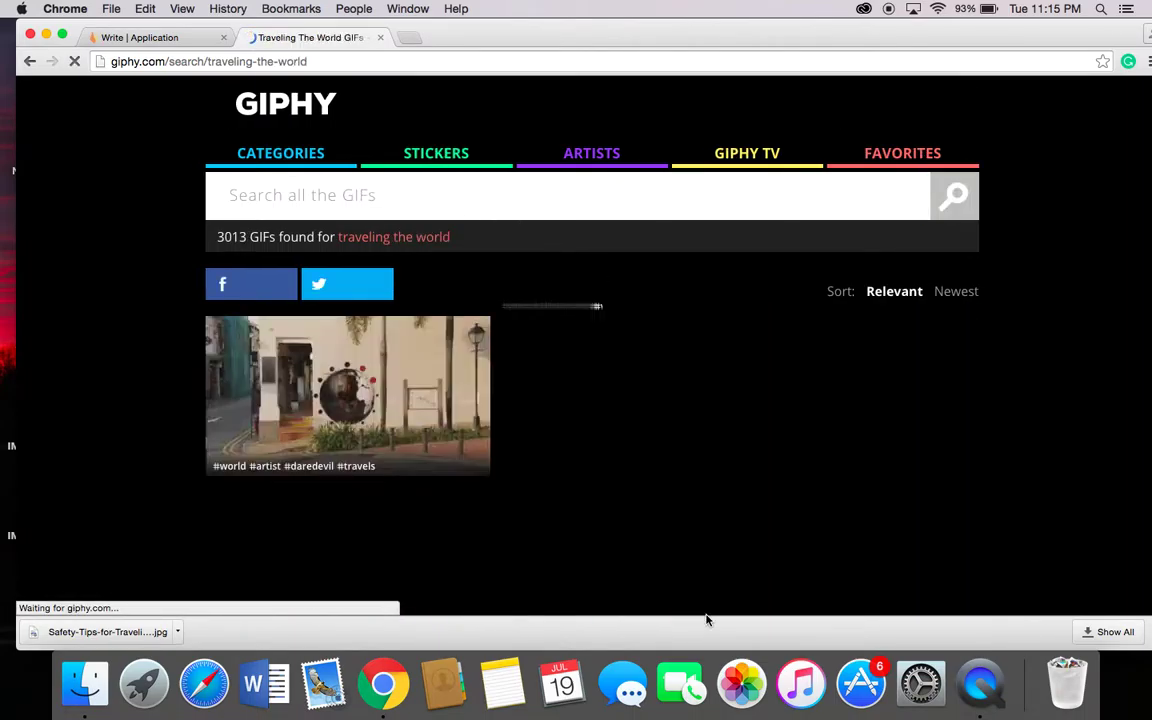
# - Open the spinning globe GIF tagged #love #world #travel and copy its page address
pyautogui.scroll(-3, 619, 481)
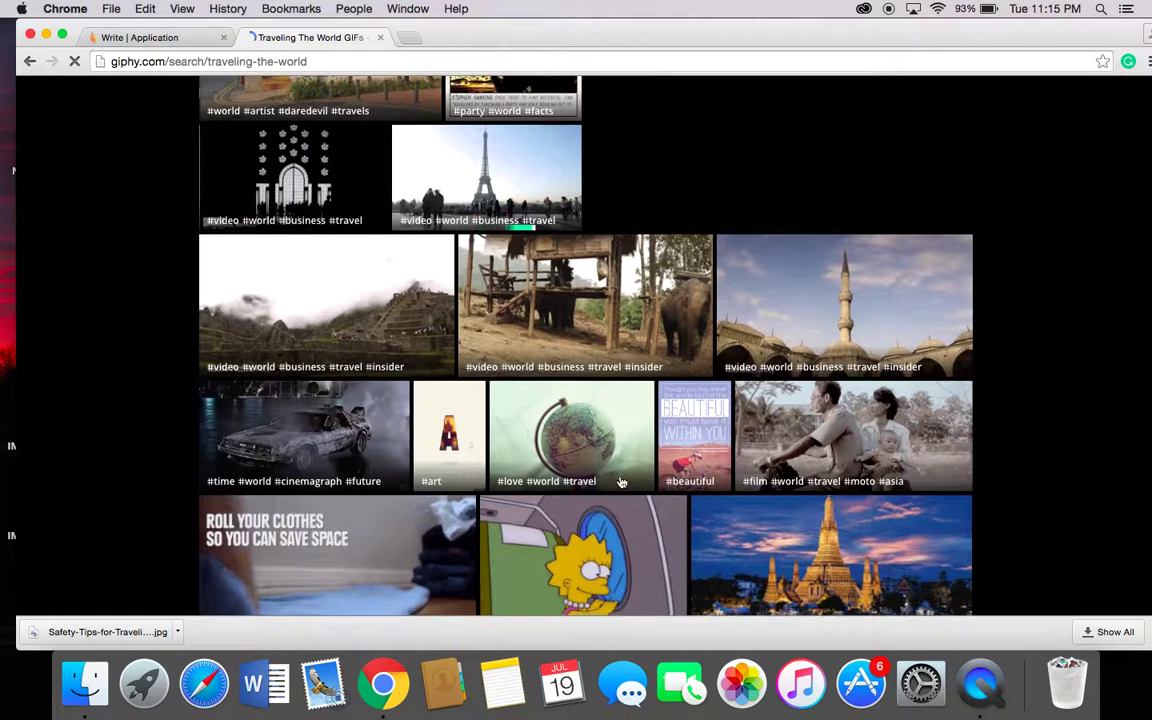
pyautogui.scroll(-1, 620, 482)
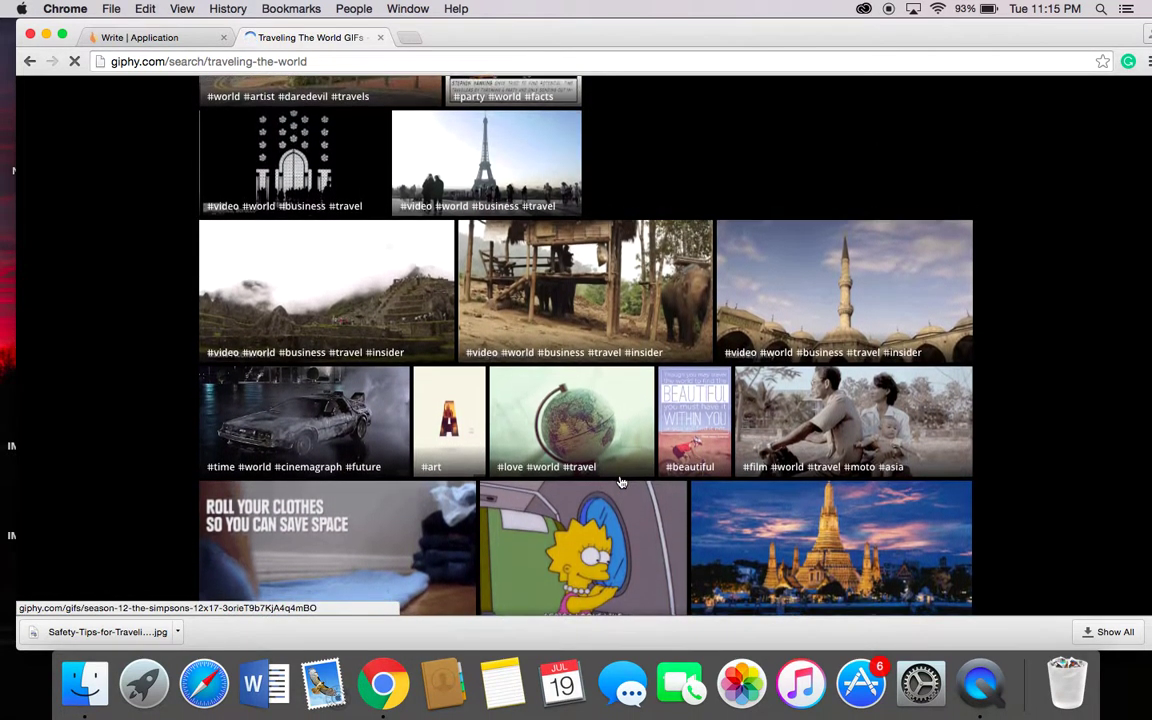
pyautogui.scroll(-1, 567, 430)
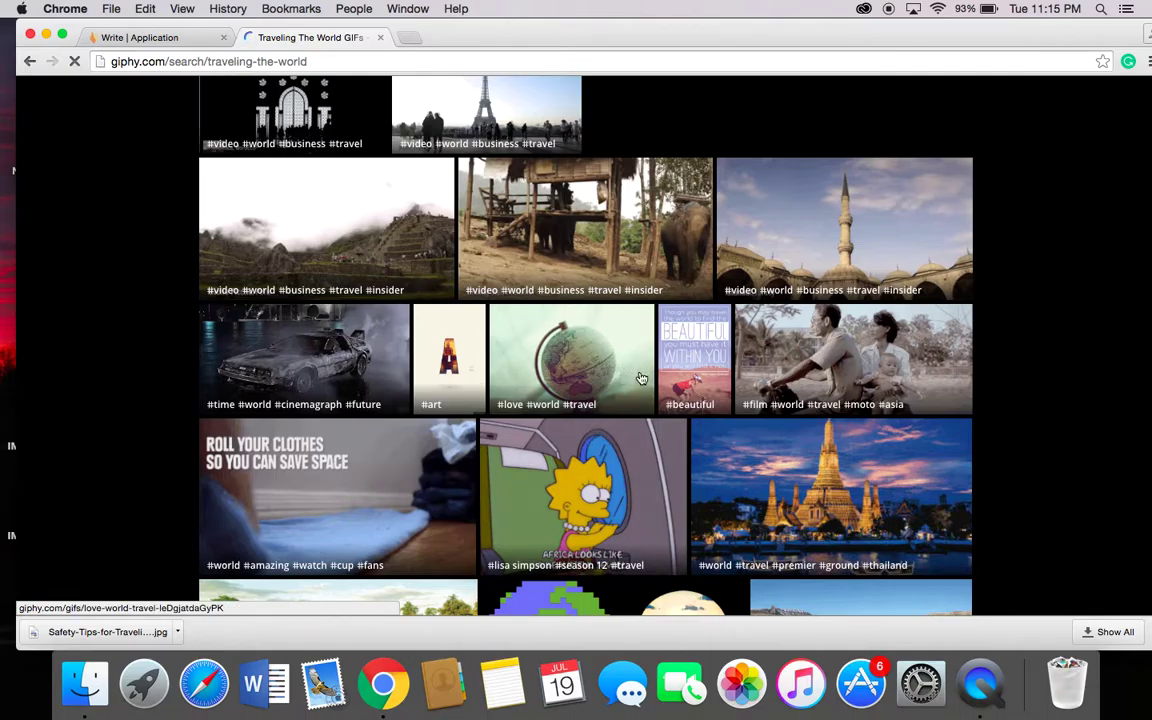
pyautogui.click(561, 347)
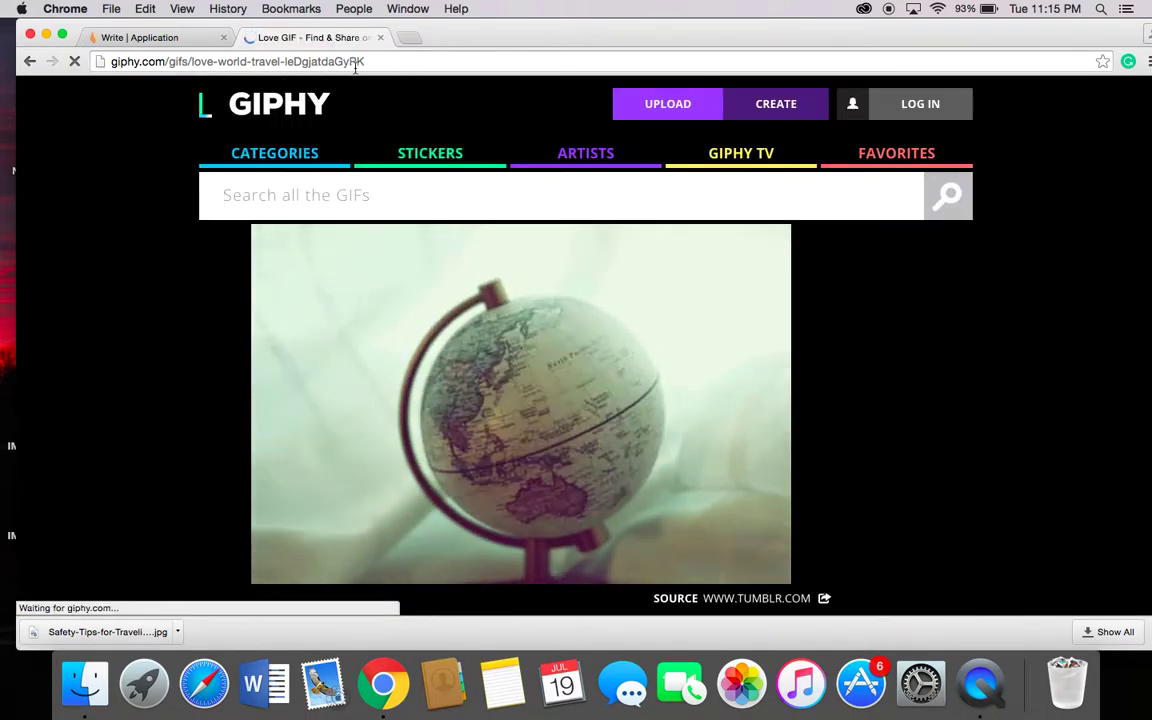
pyautogui.click(360, 62)
pyautogui.press('super+c')
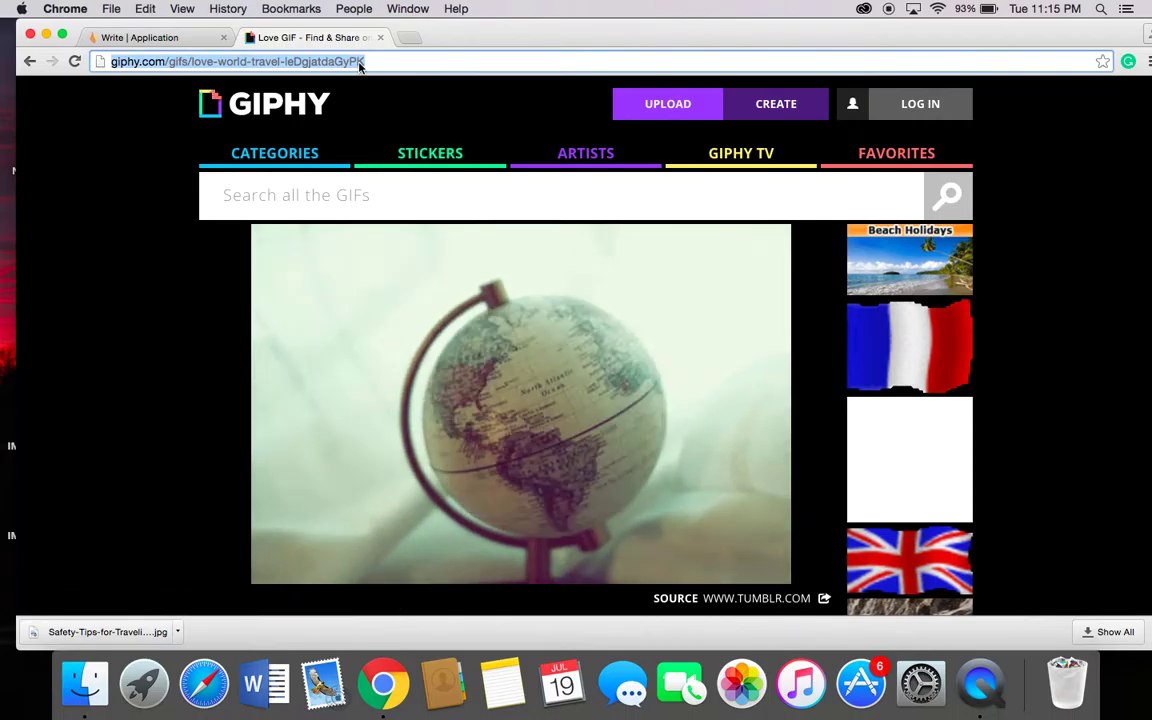
# - Place the globe GIF from Giphy into the article below the "Travel the world" paragraph
pyautogui.click(497, 372)
pyautogui.moveTo(497, 372); pyautogui.dragTo(285, 408)
pyautogui.scroll(-3, 651, 459)
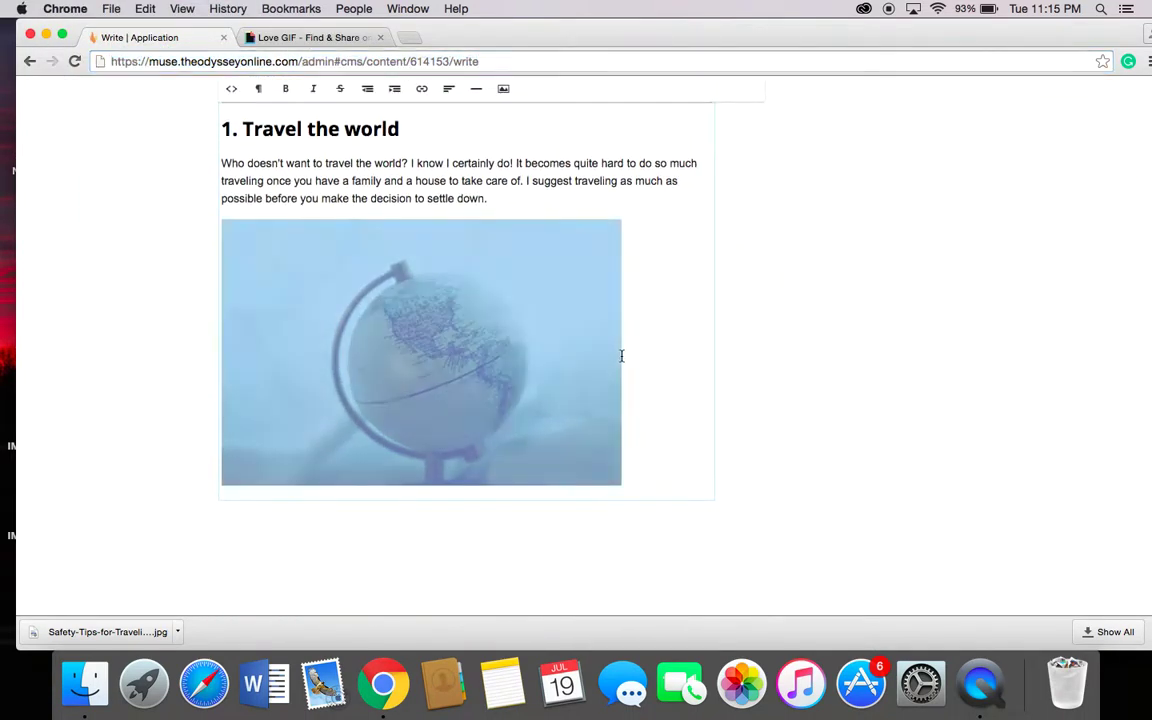
# - Set the globe GIF's link to the copied Giphy address, center its position and save the image settings
pyautogui.click(450, 333)
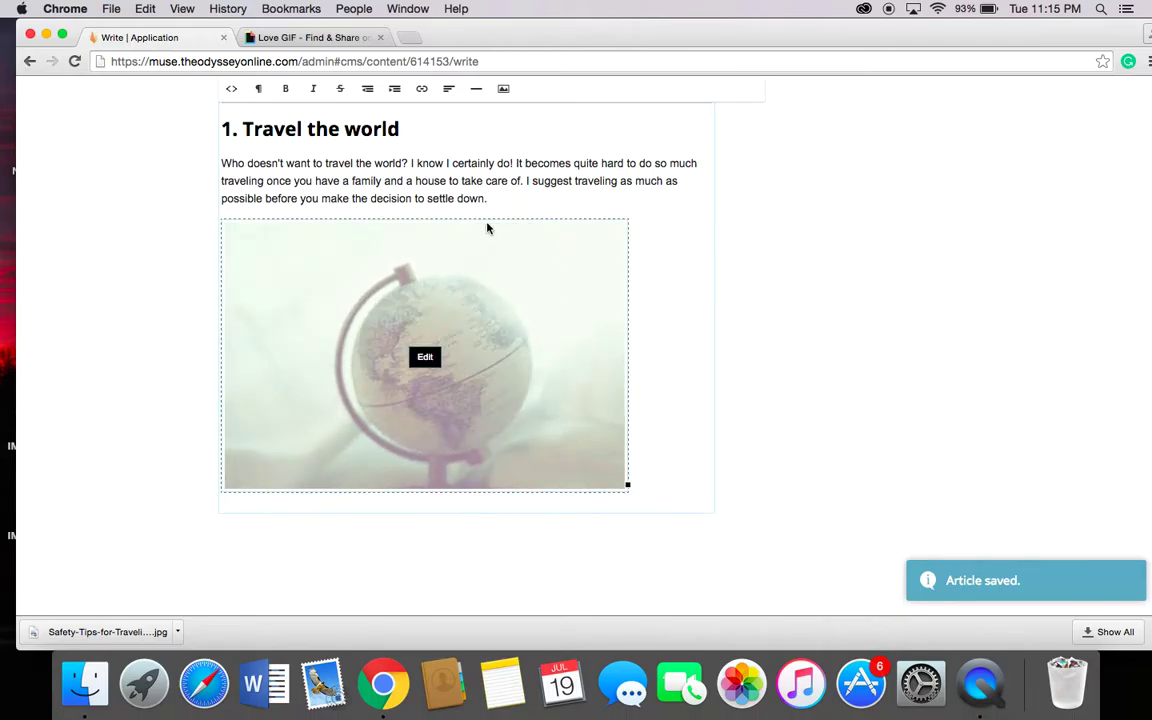
pyautogui.click(426, 358)
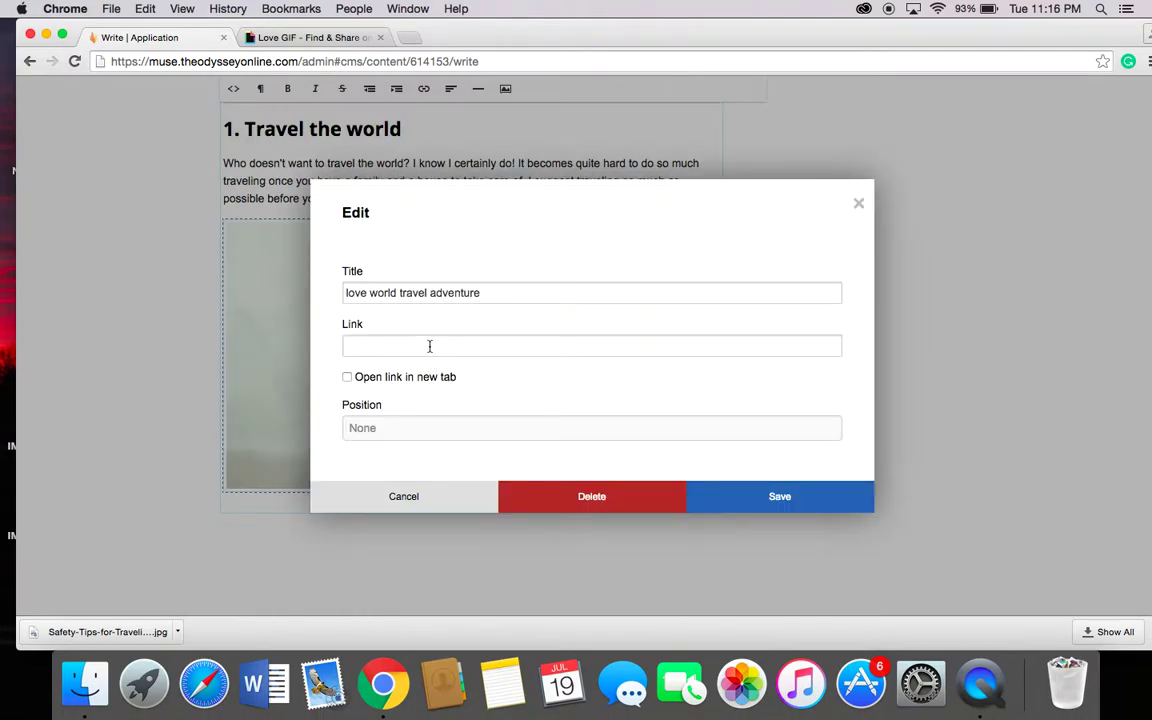
pyautogui.click(429, 346)
pyautogui.press('super+v')
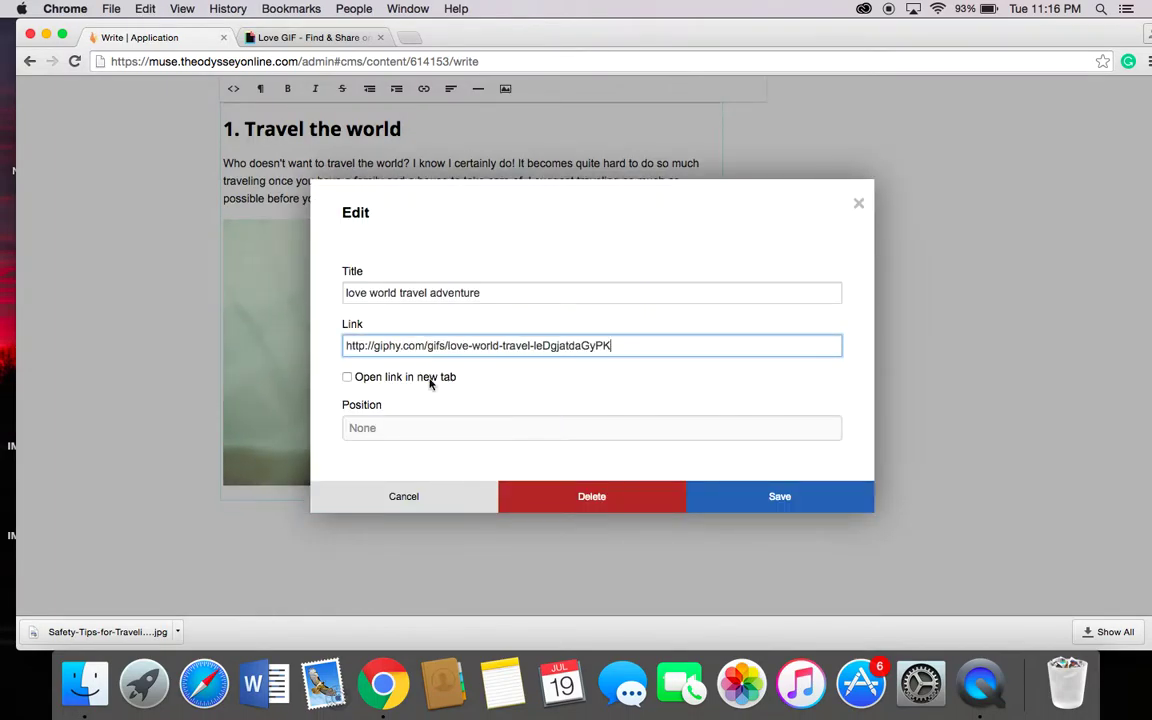
pyautogui.click(409, 437)
pyautogui.press('Escape')
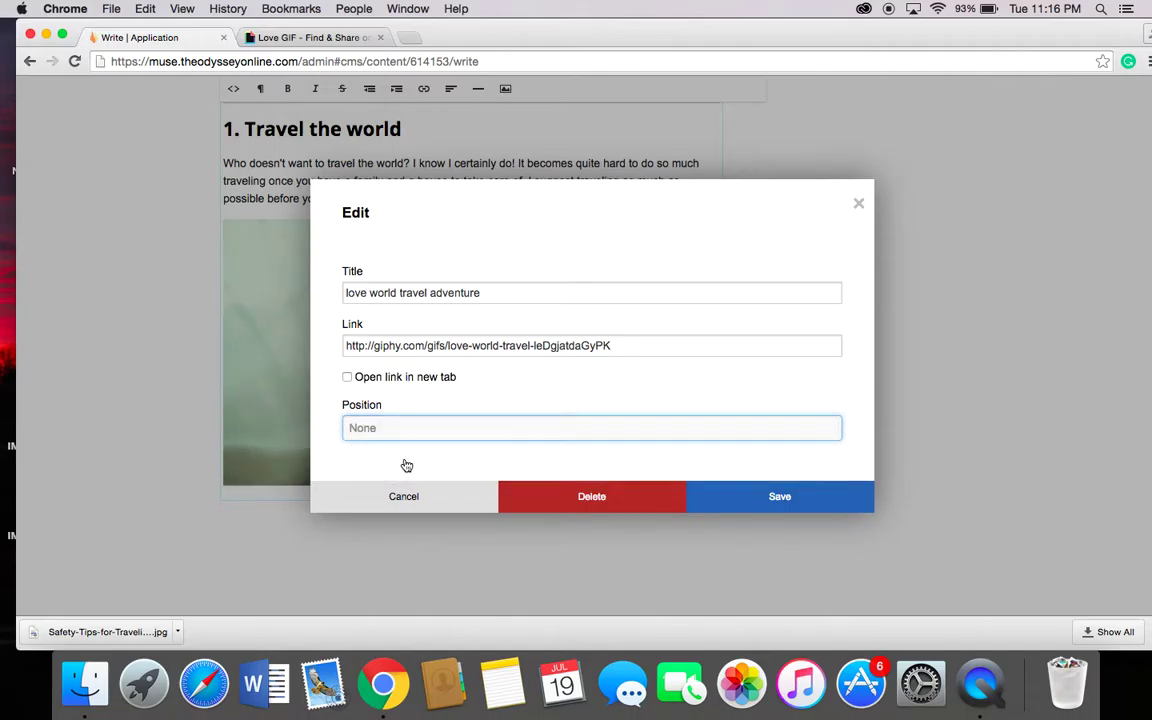
pyautogui.click(818, 503)
pyautogui.scroll(-1, 751, 432)
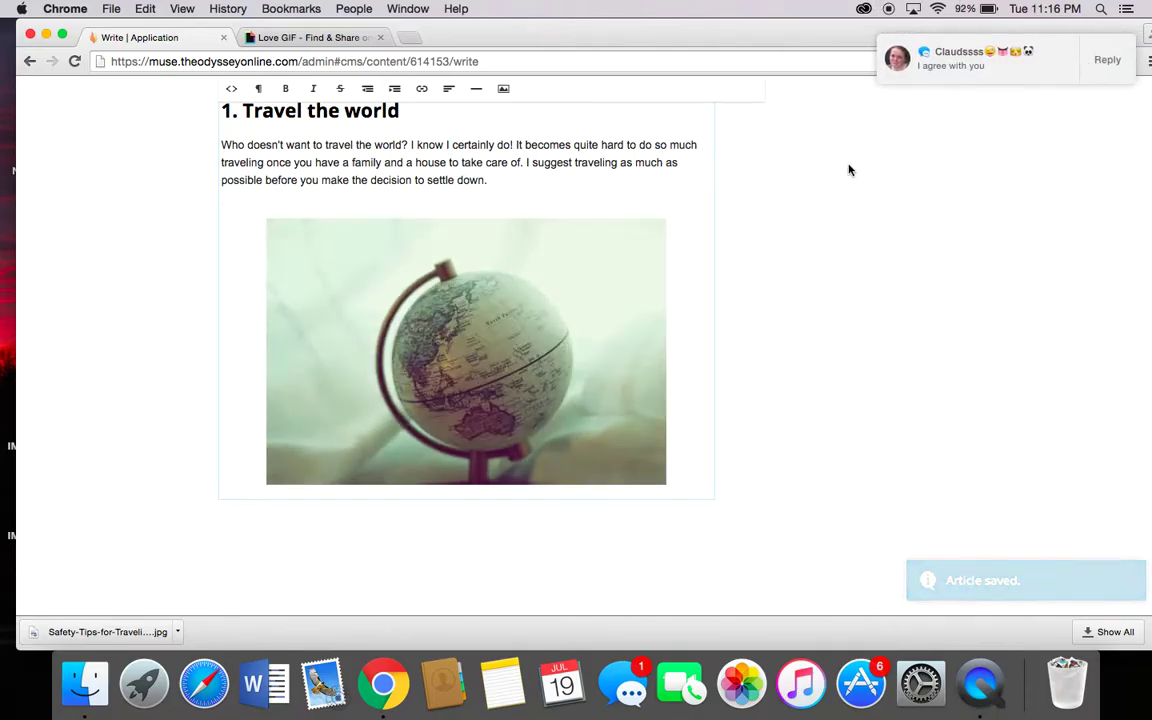
pyautogui.click(628, 688)
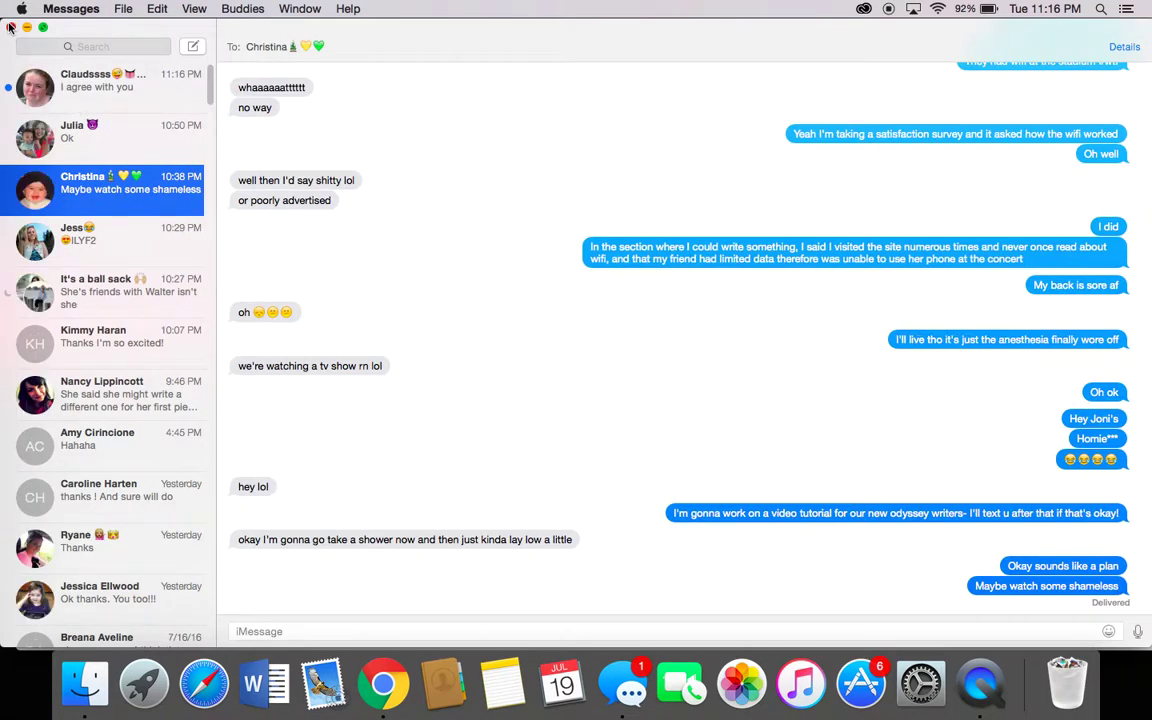
pyautogui.click(11, 27)
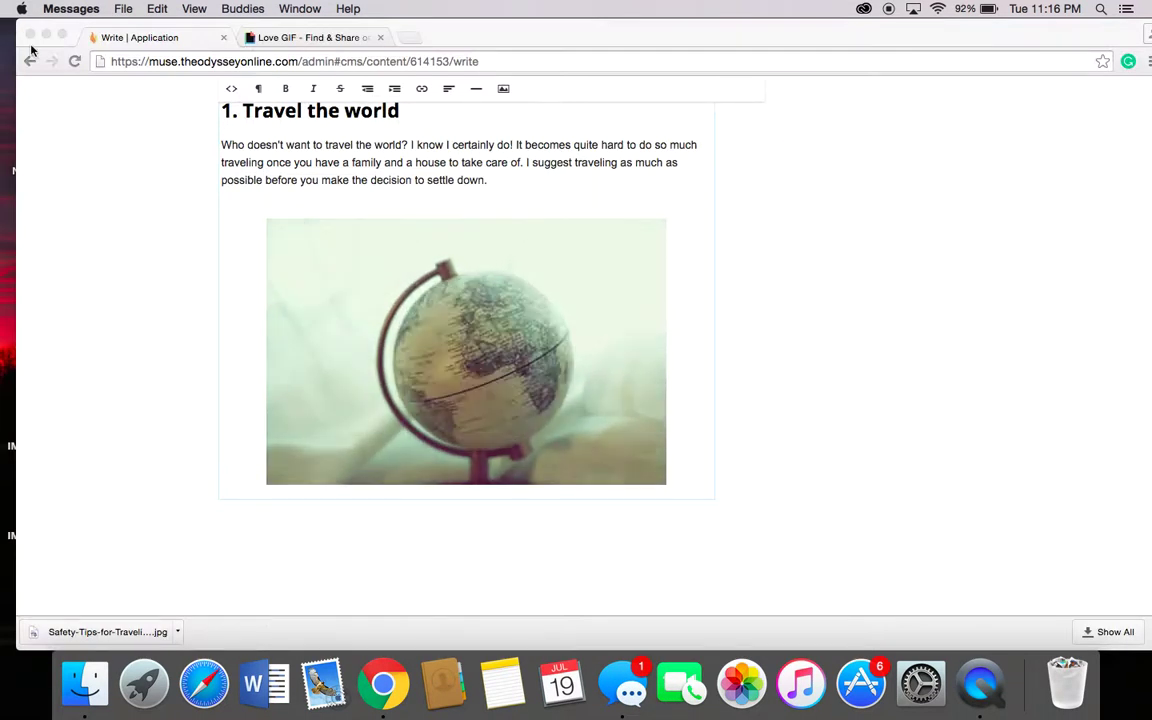
pyautogui.click(687, 434)
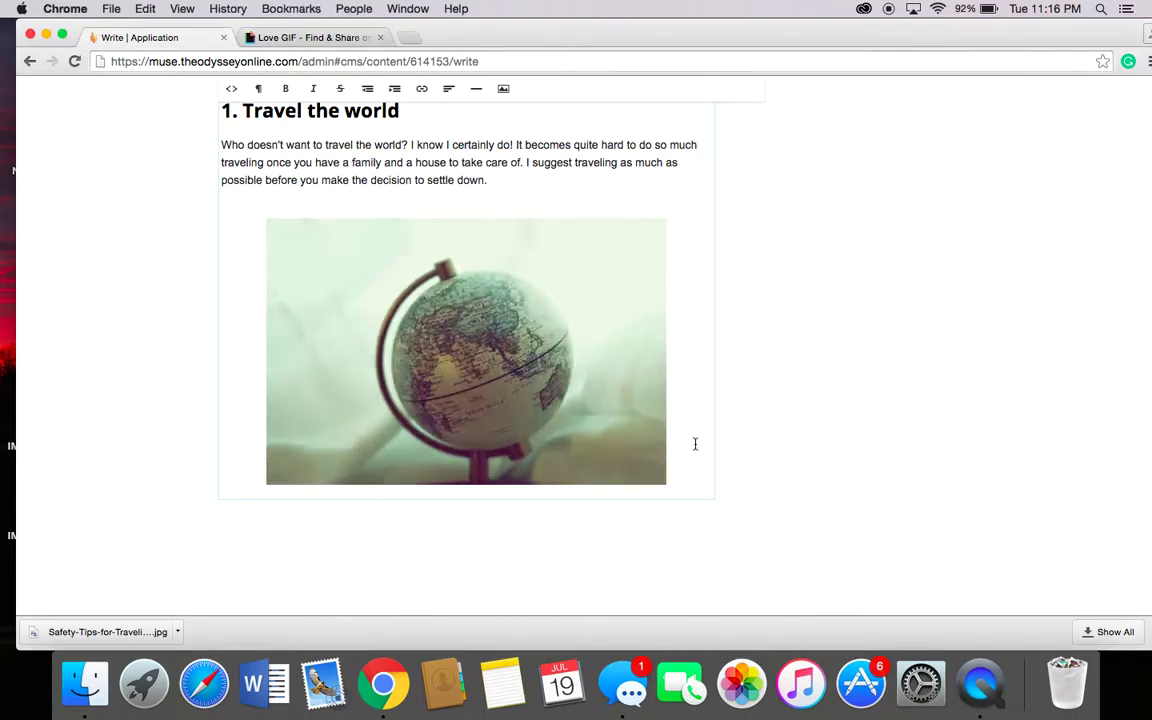
pyautogui.press('Return')
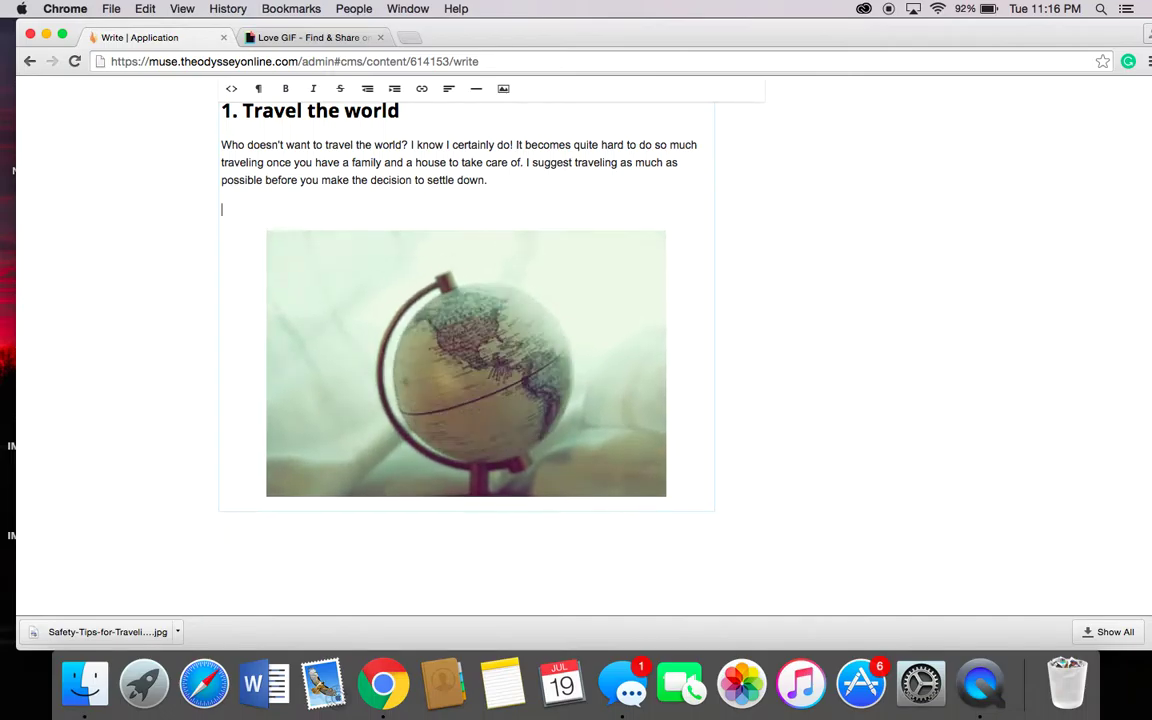
pyautogui.press('BackSpace')
# - Add the second list item's title "2. Fine dining" below the globe GIF, formatted as Header 2
pyautogui.click(697, 387)
pyautogui.press('Return')
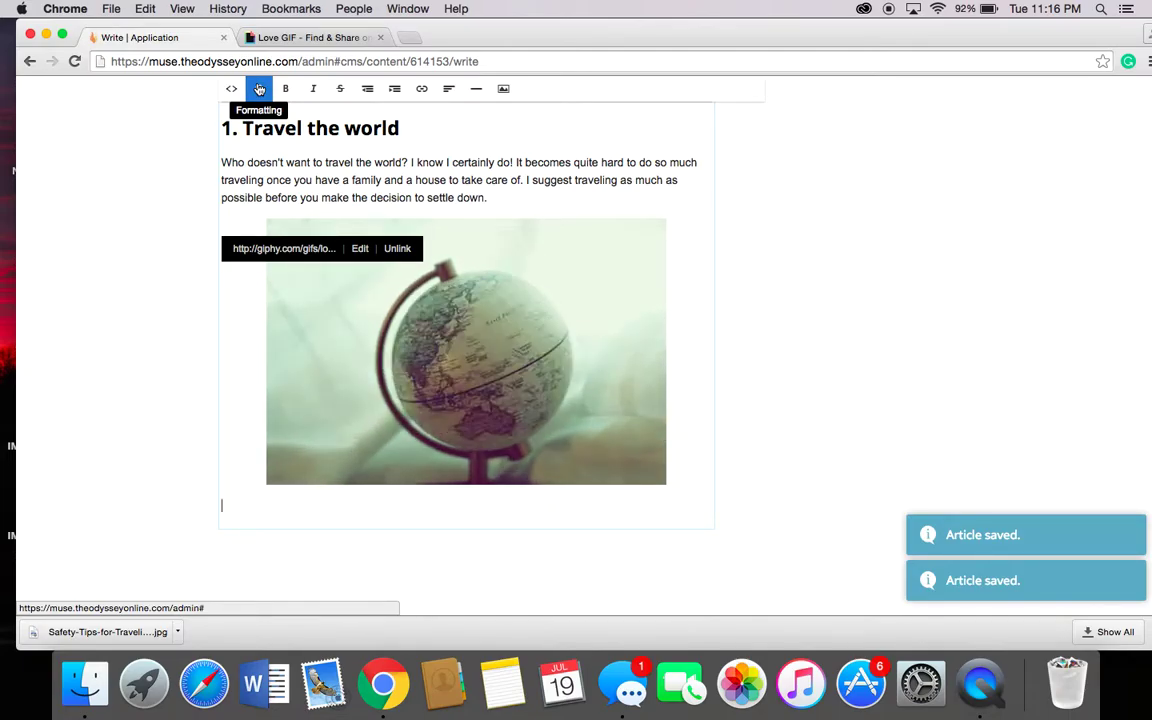
pyautogui.click(259, 89)
pyautogui.click(309, 287)
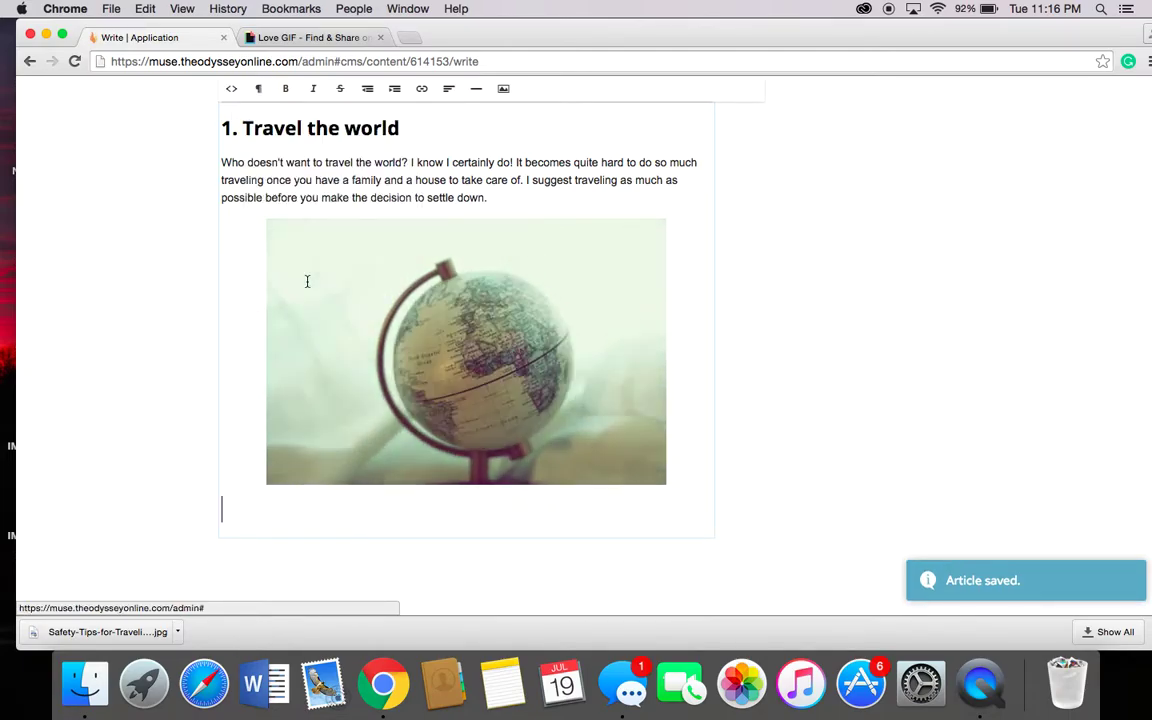
pyautogui.write('2. Fine dining')
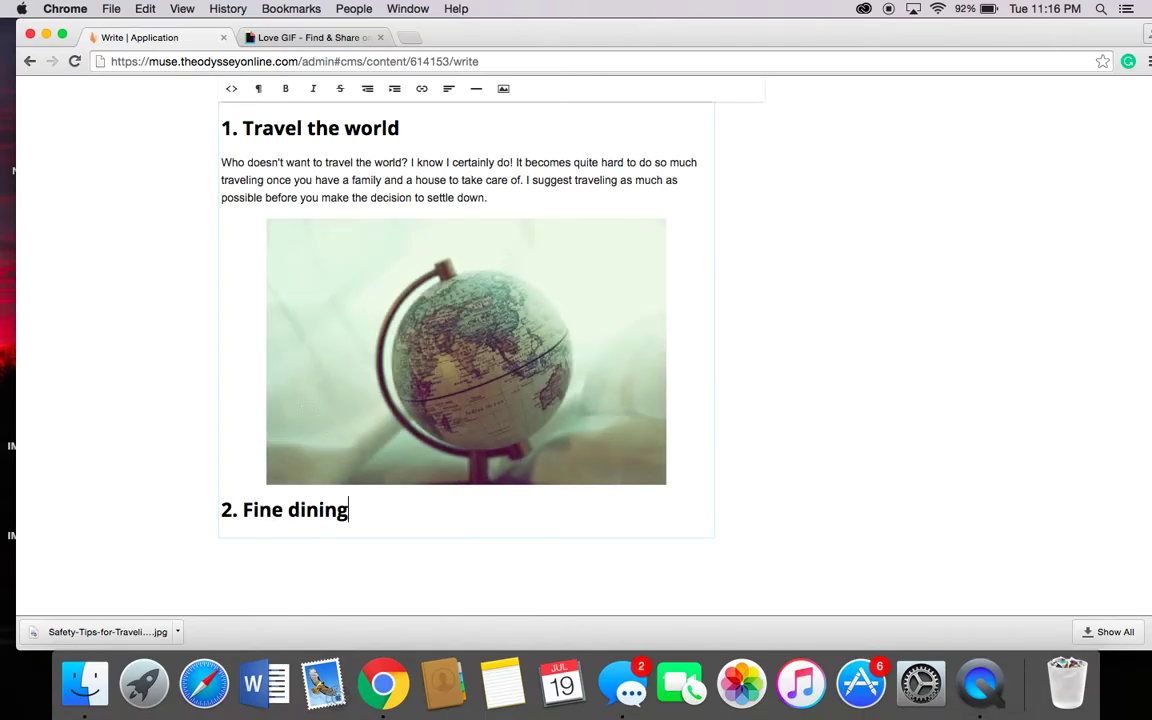
# - Below the "2. Fine dining" title, start a paragraph reading "Who doesn't love fine dining? It's so much fun to try fancy places to eat, but"
pyautogui.press('Return')
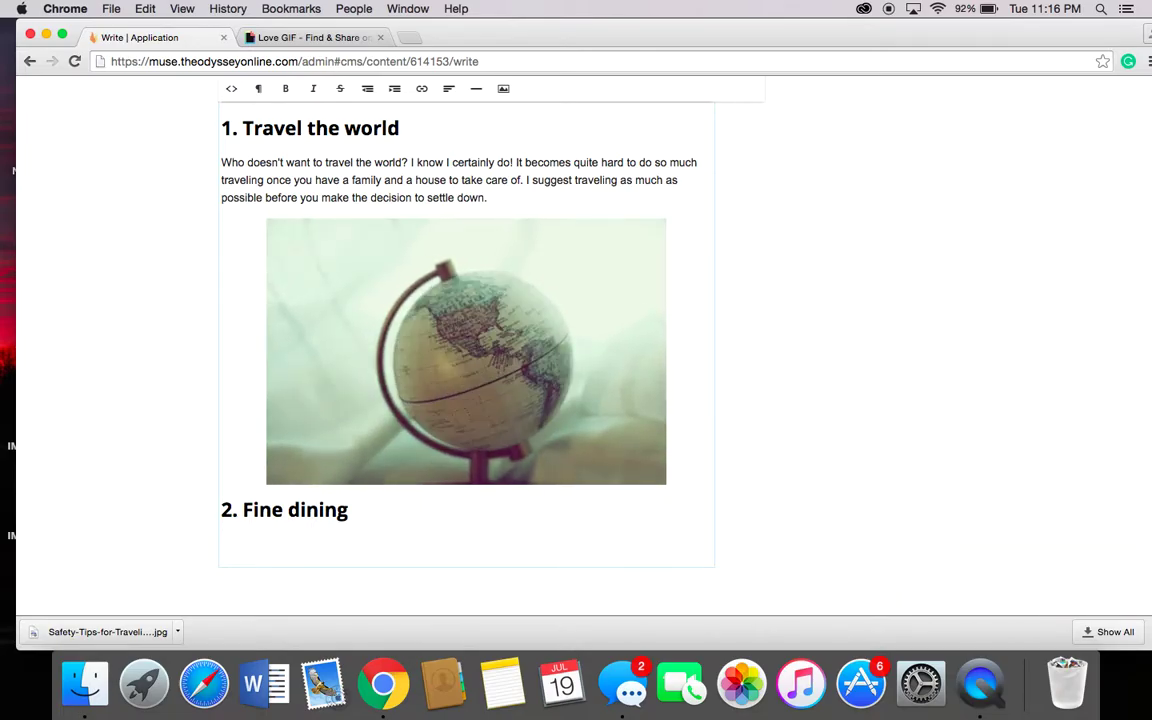
pyautogui.write("Who doesn't love fine dining?")
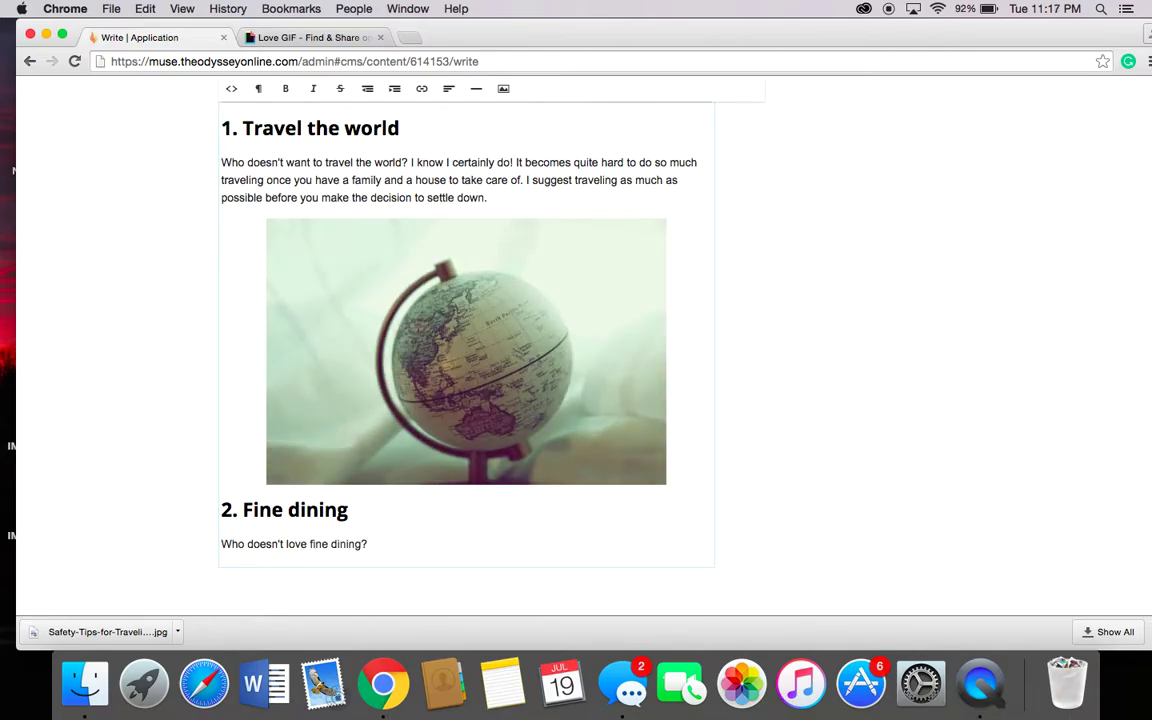
pyautogui.write('It')
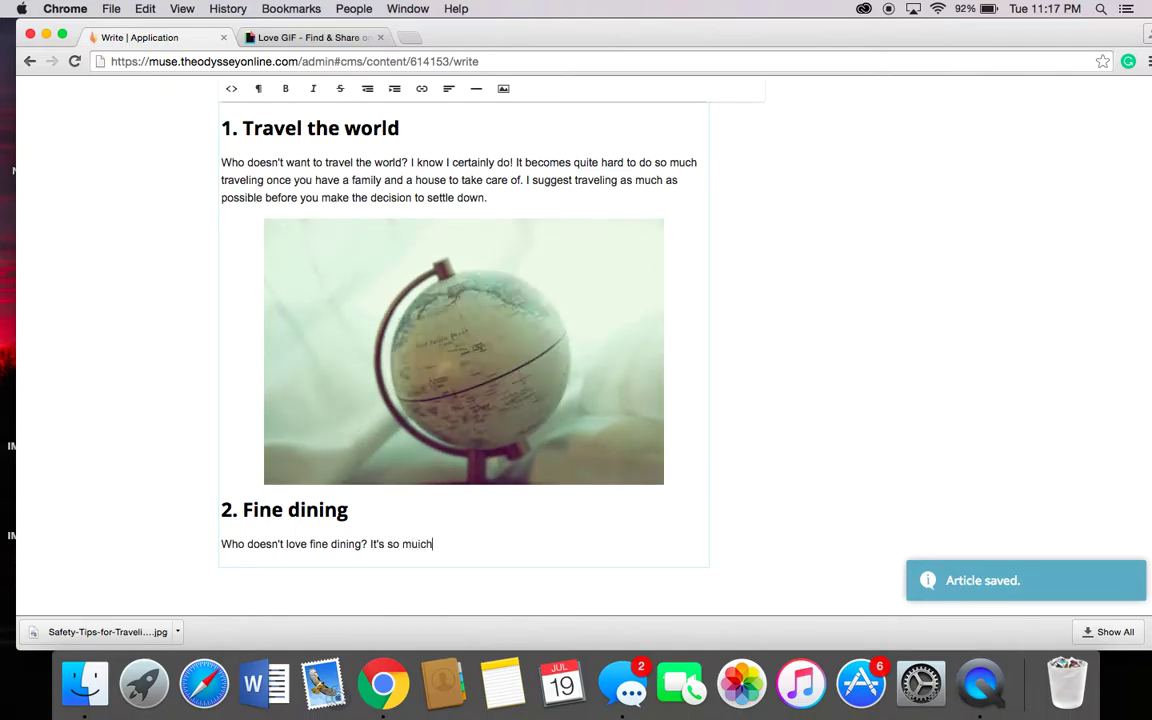
pyautogui.write("'s so much fun to try fancy places to eat, but onc")
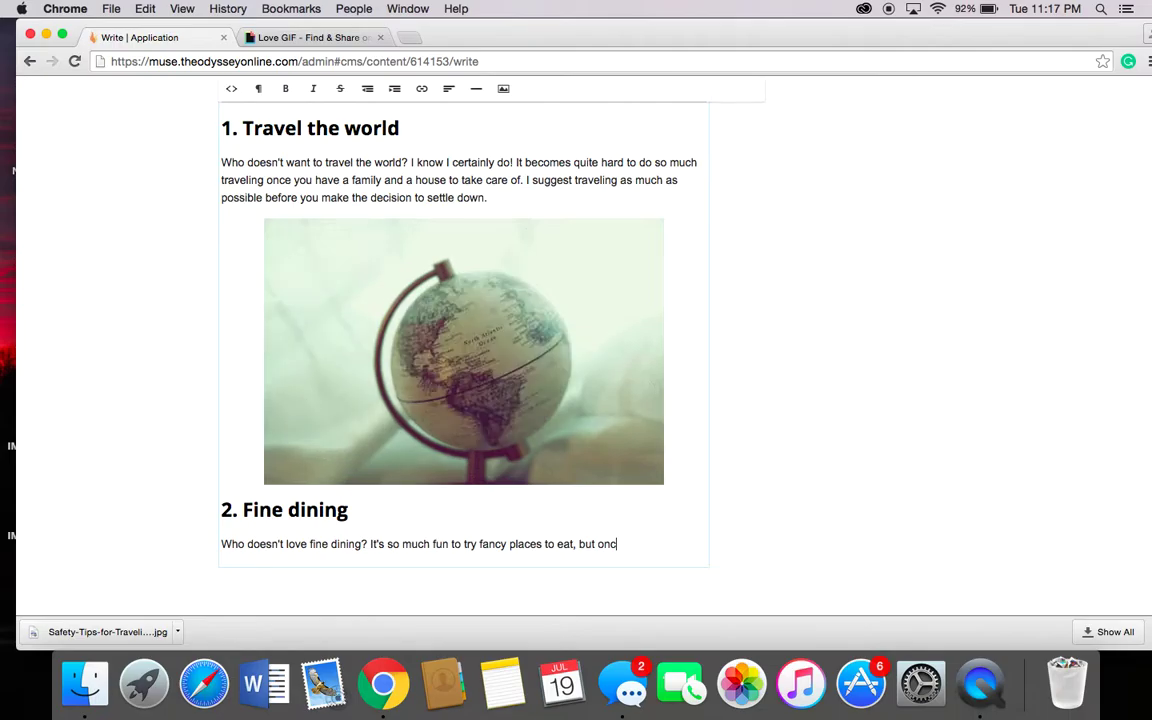
# - Continue the fine dining paragraph with "once you're feeding more than yourself, it can get quite expensive."
pyautogui.write('e youre feeidng')
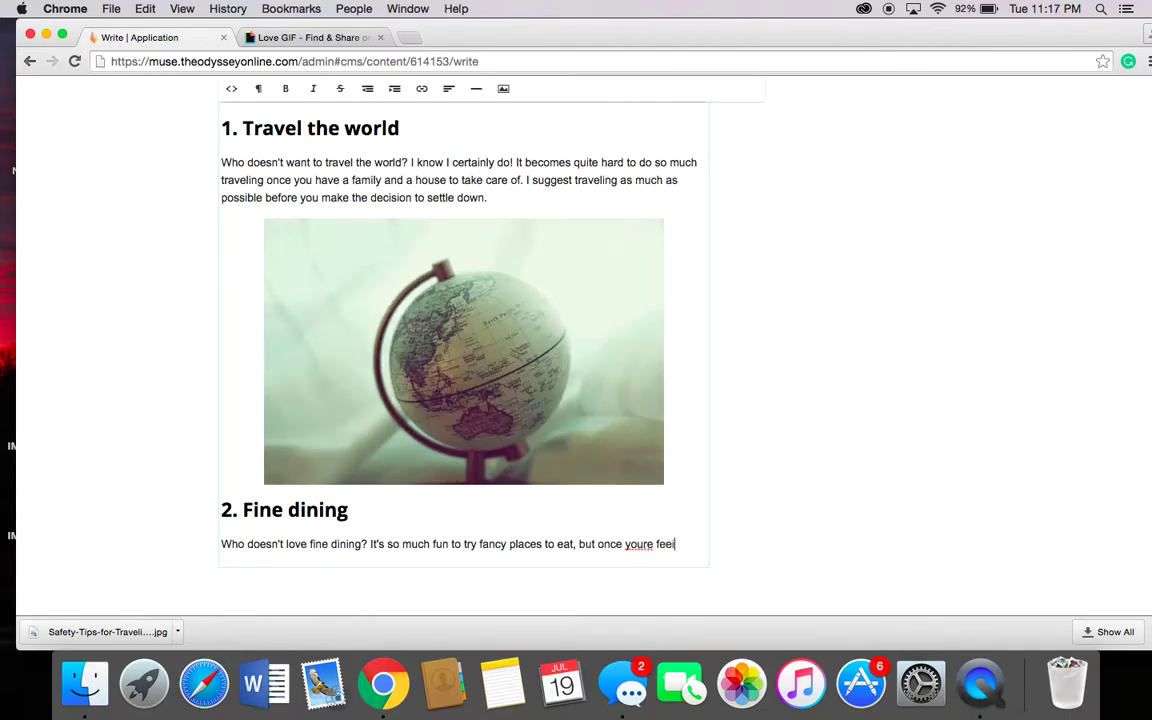
pyautogui.press('BackSpace')
pyautogui.press('BackSpace')
pyautogui.press('BackSpace')
pyautogui.press('BackSpace')
pyautogui.press('BackSpace')
pyautogui.press('BackSpace')
pyautogui.press('BackSpace')
pyautogui.press('BackSpace')
pyautogui.press('BackSpace')
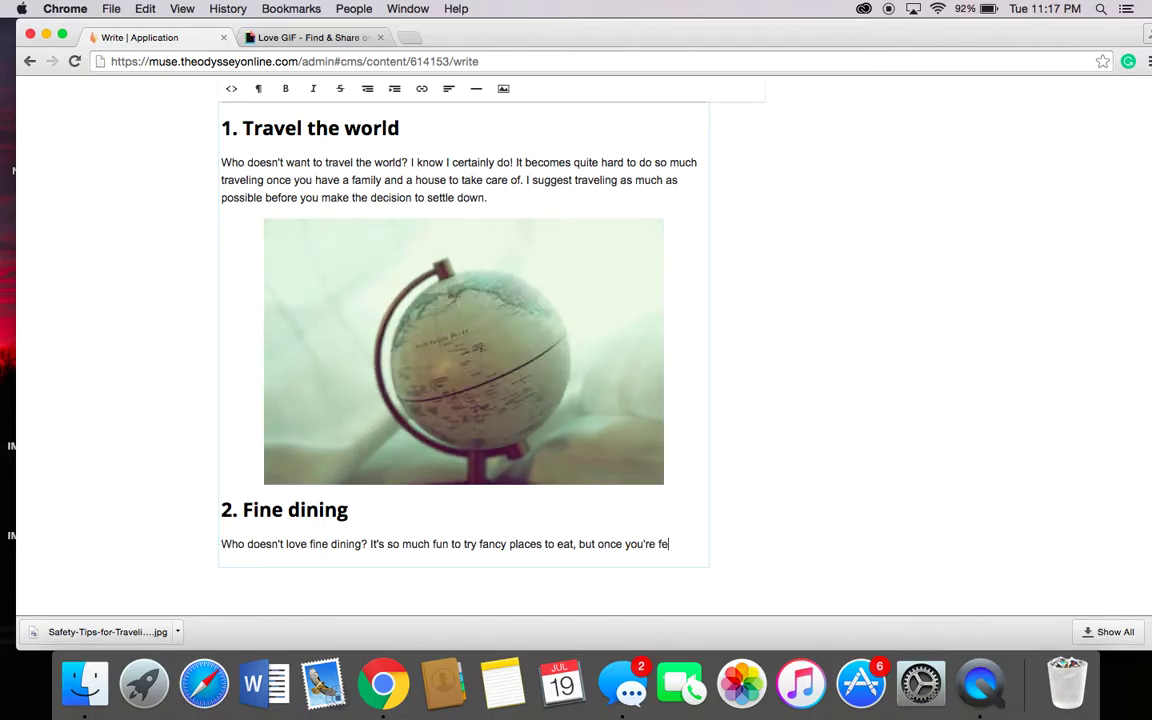
pyautogui.write("'re feeding more than y")
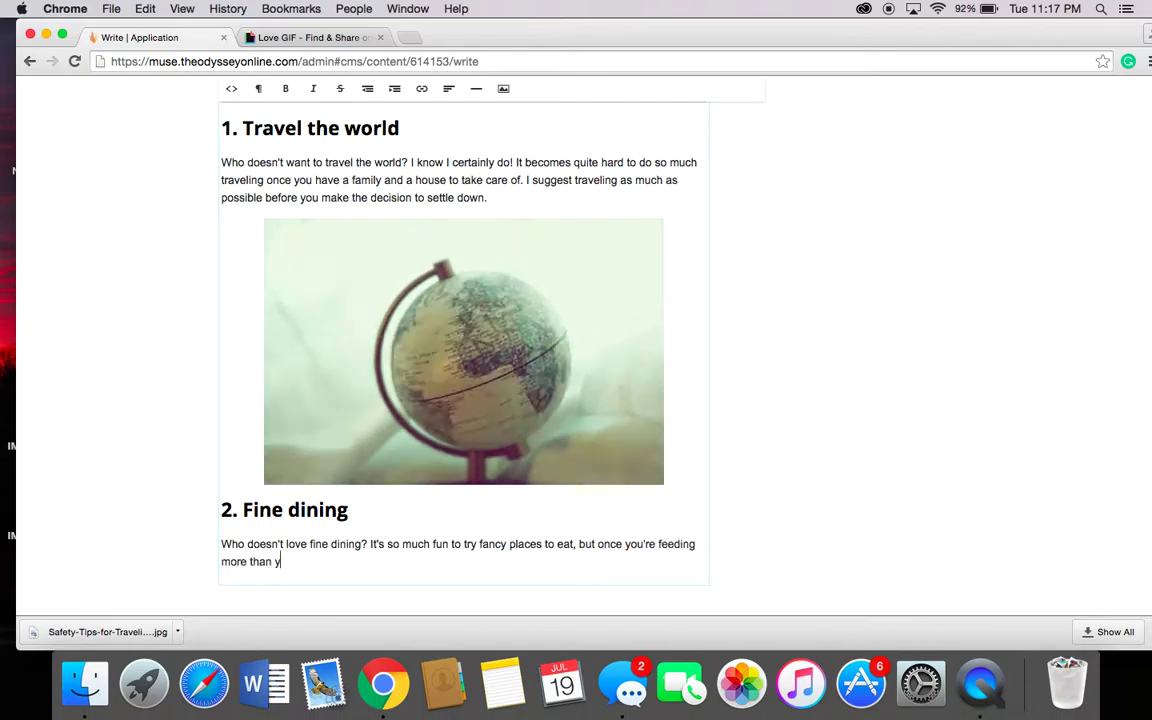
pyautogui.write('ourself, it can get')
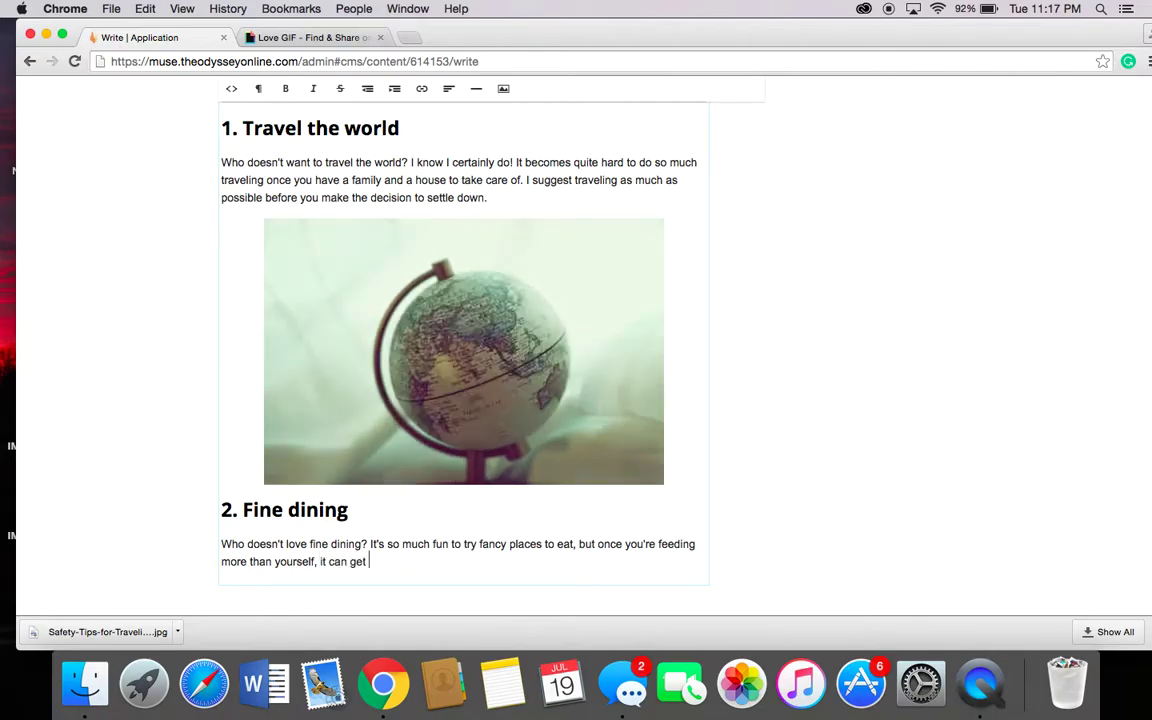
pyautogui.write(' quite expe')
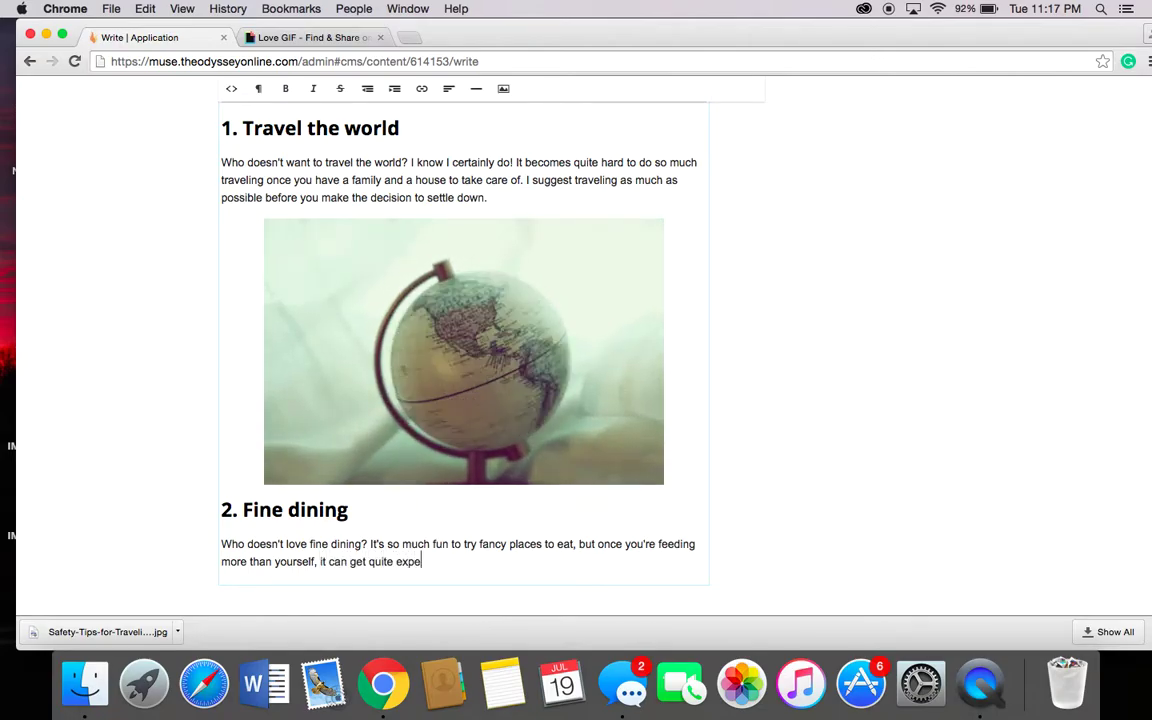
# - Finish the paragraph with "If you want to treat yourself and find some fancy things, try fine dining before you settle down."
pyautogui.write('nsive. If you wa')
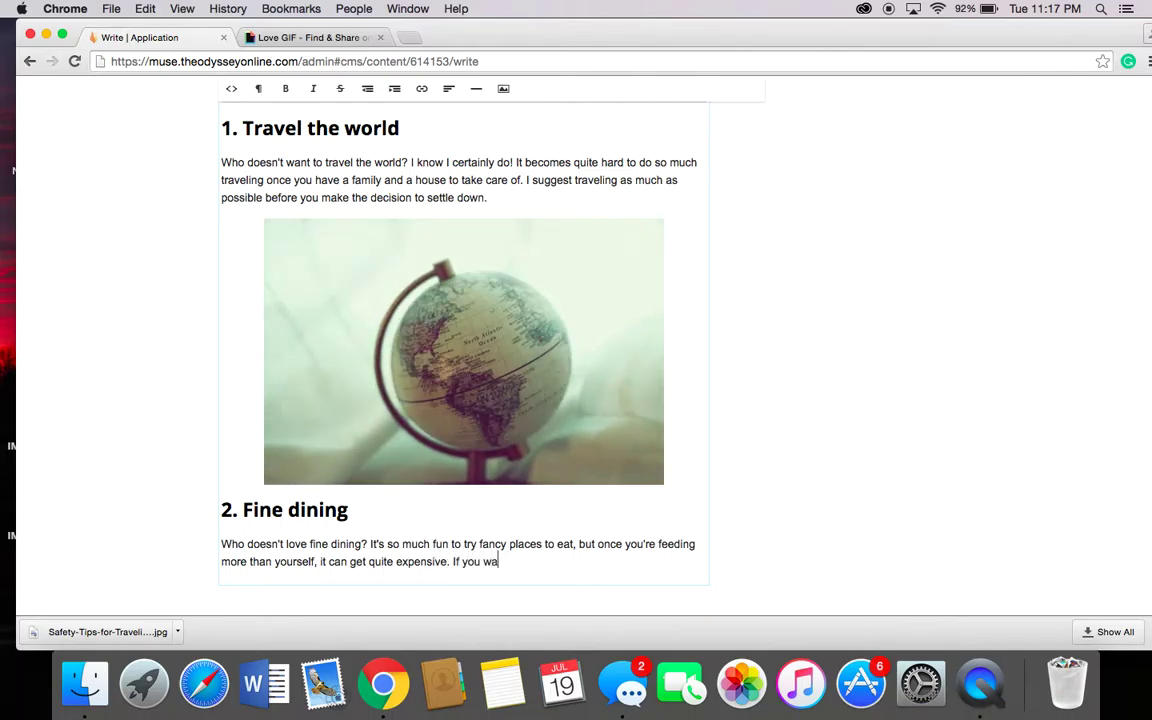
pyautogui.write('nt to treat yo')
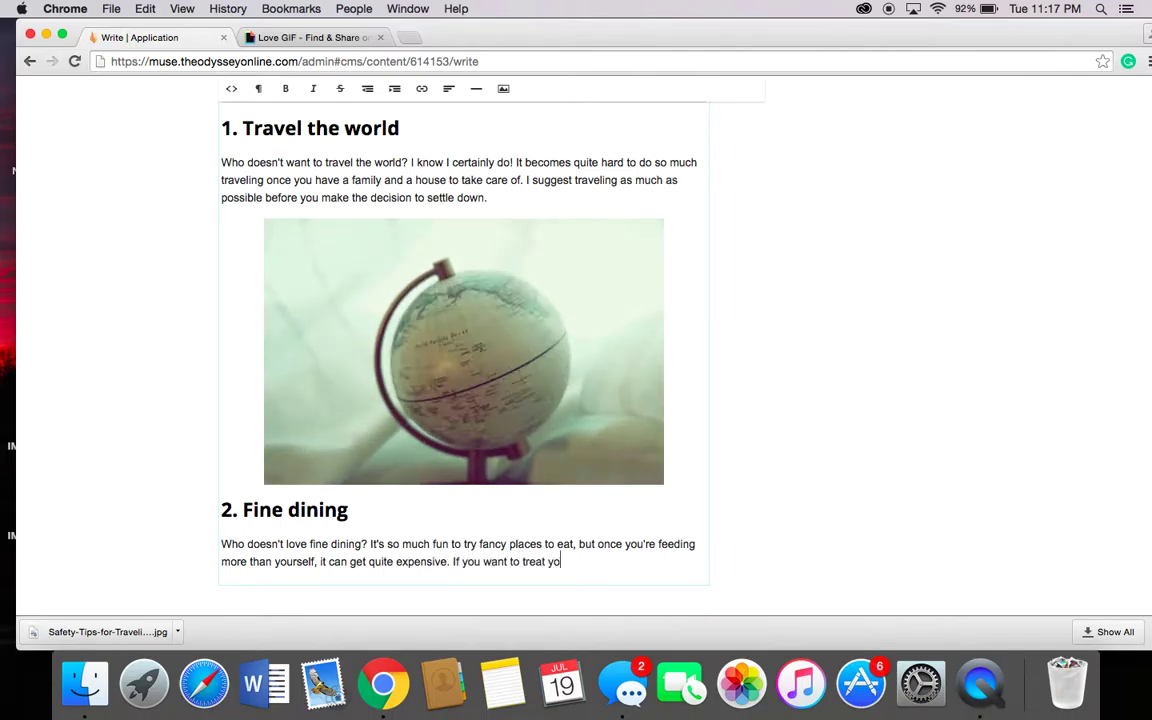
pyautogui.write('urself and find some fancy things, try fin')
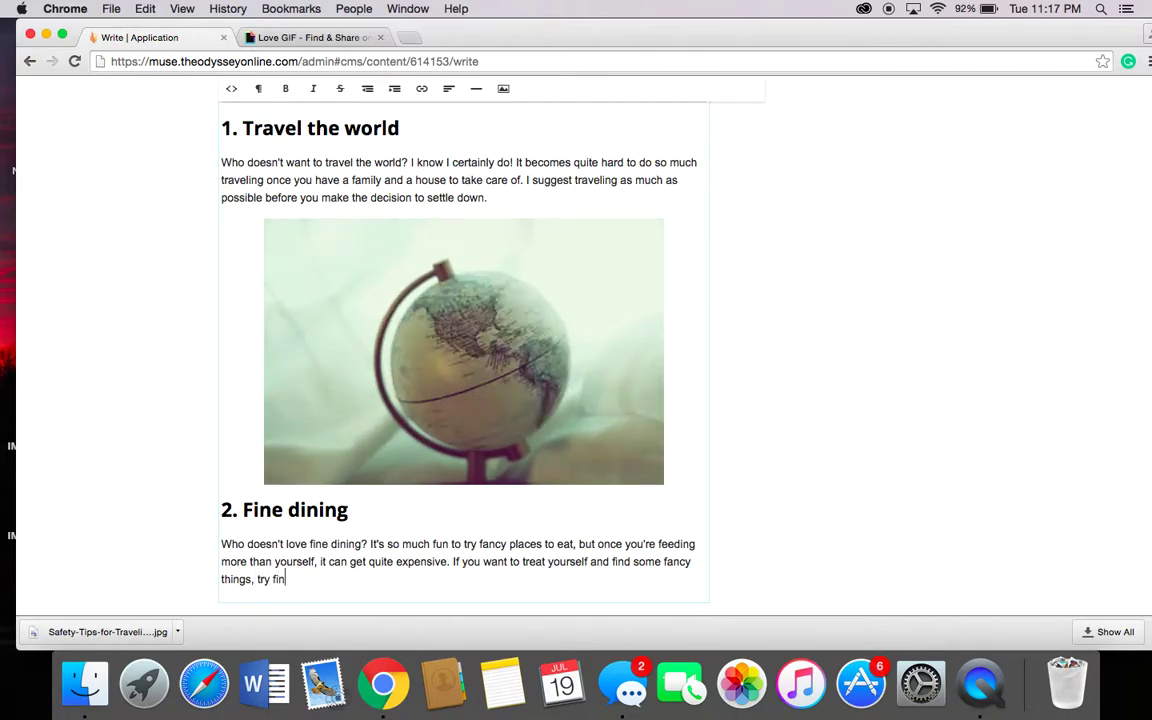
pyautogui.write('e dining before you settle down.')
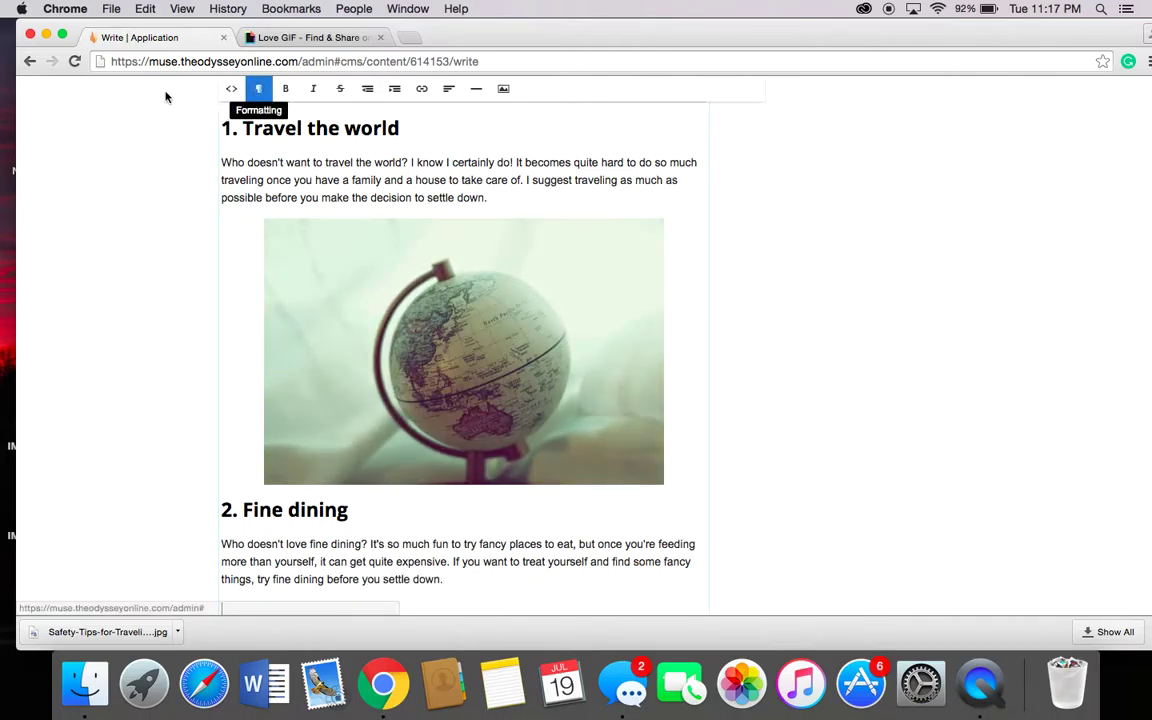
# - Search Giphy for "fine dining" and open the wine-pouring GIF tagged #birthday #here #character #come #drink
pyautogui.scroll(-3, 244, 390)
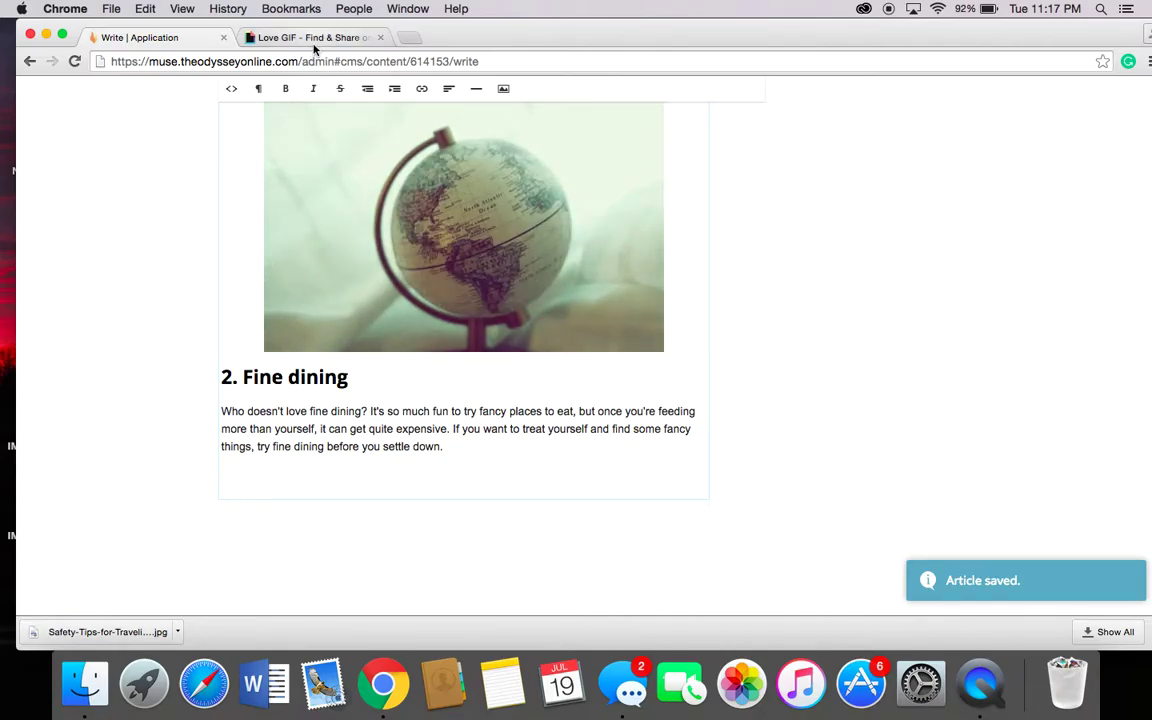
pyautogui.click(310, 38)
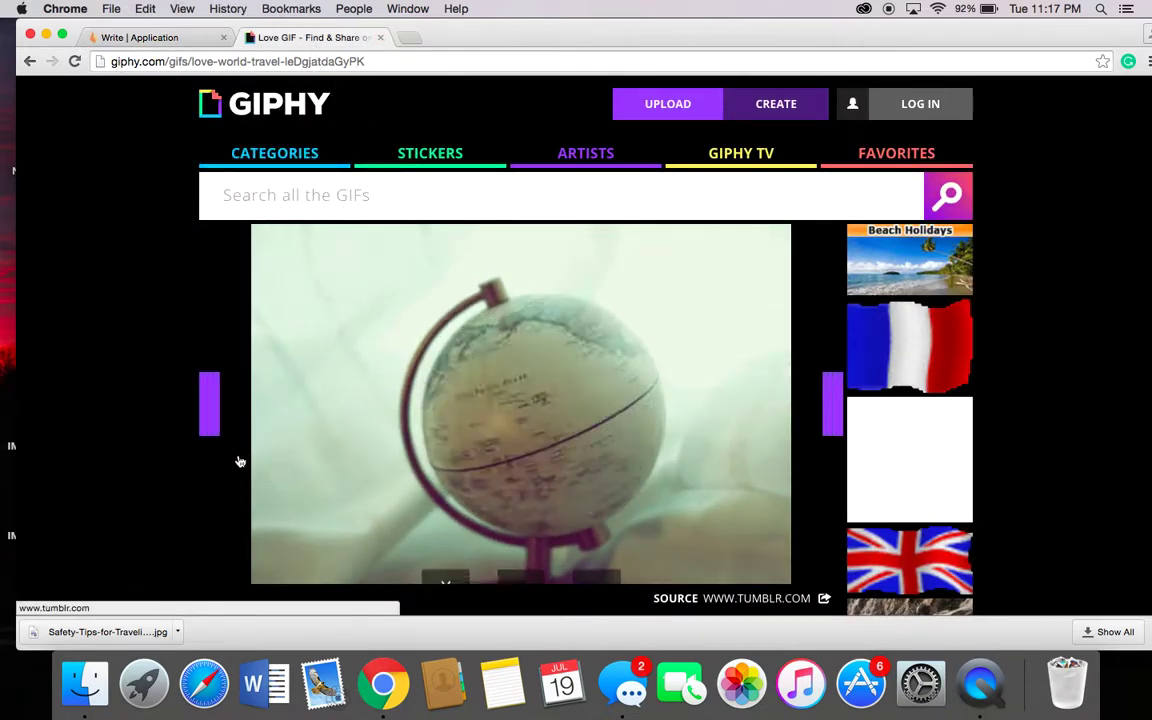
pyautogui.write('fine dining')
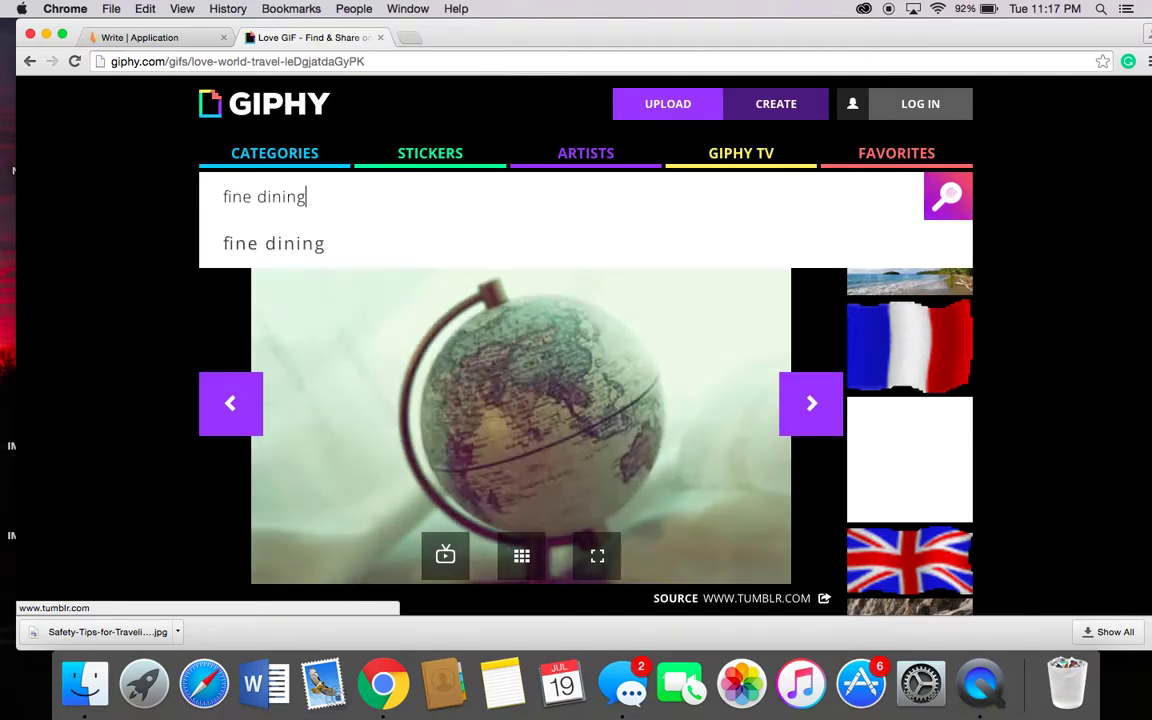
pyautogui.press('Return')
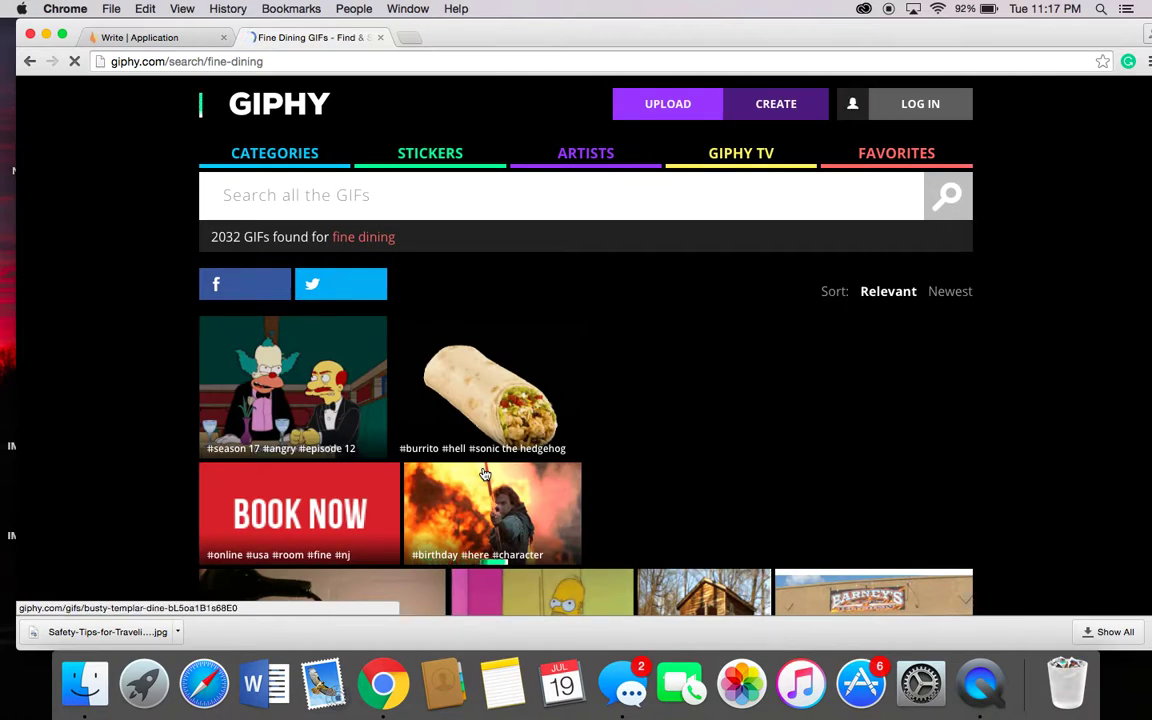
pyautogui.scroll(-5, 484, 474)
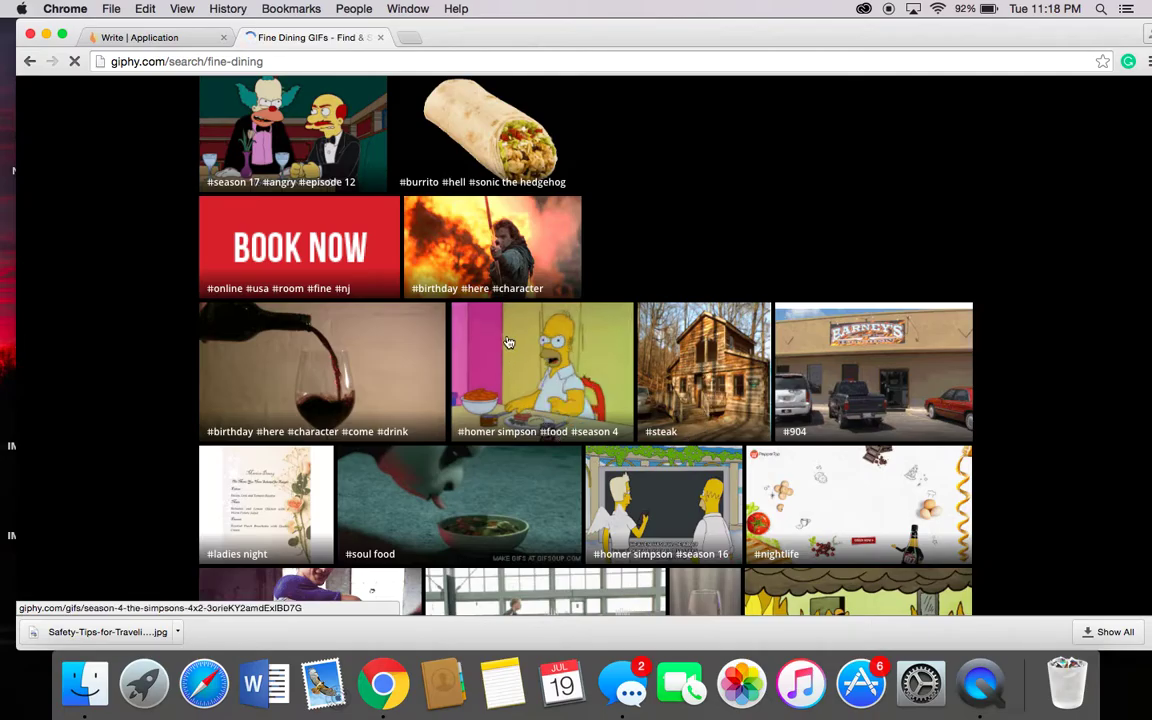
pyautogui.scroll(-4, 508, 342)
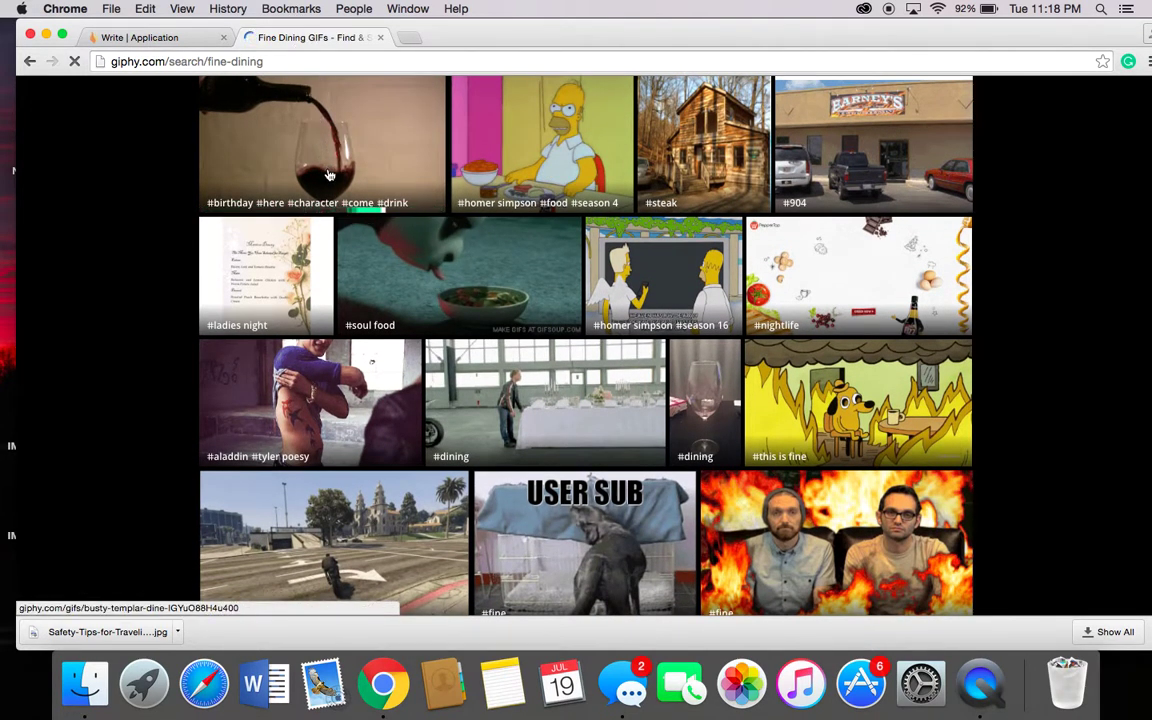
pyautogui.scroll(2, 328, 175)
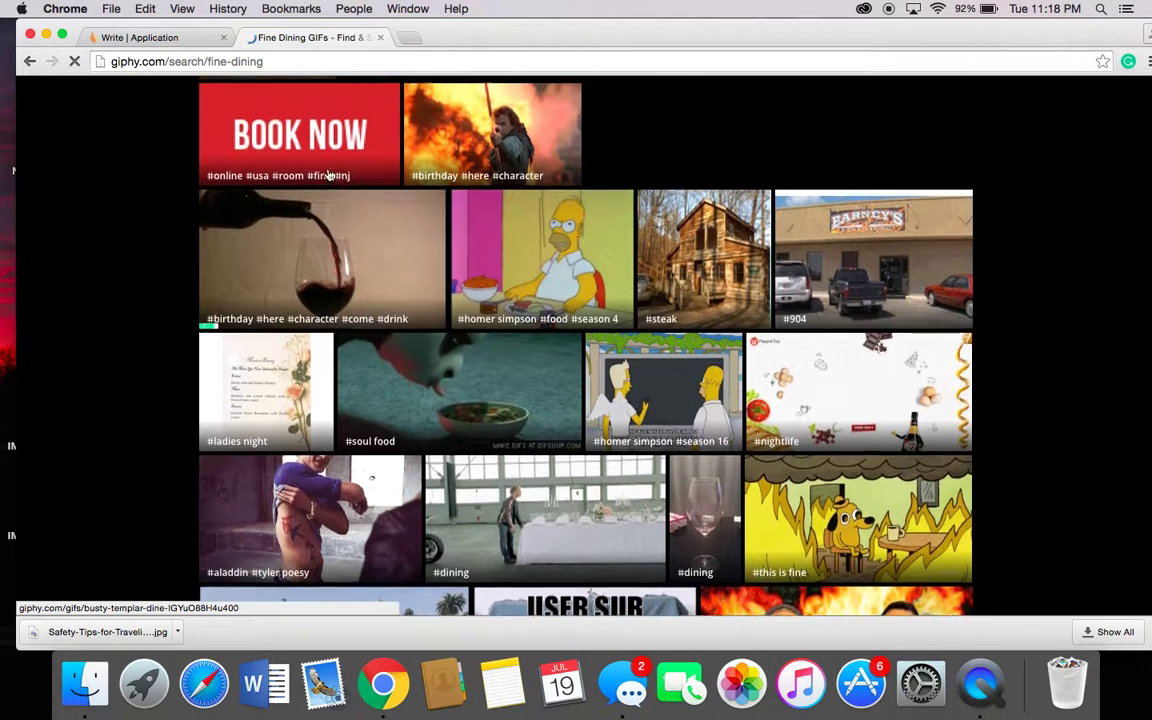
pyautogui.click(330, 250)
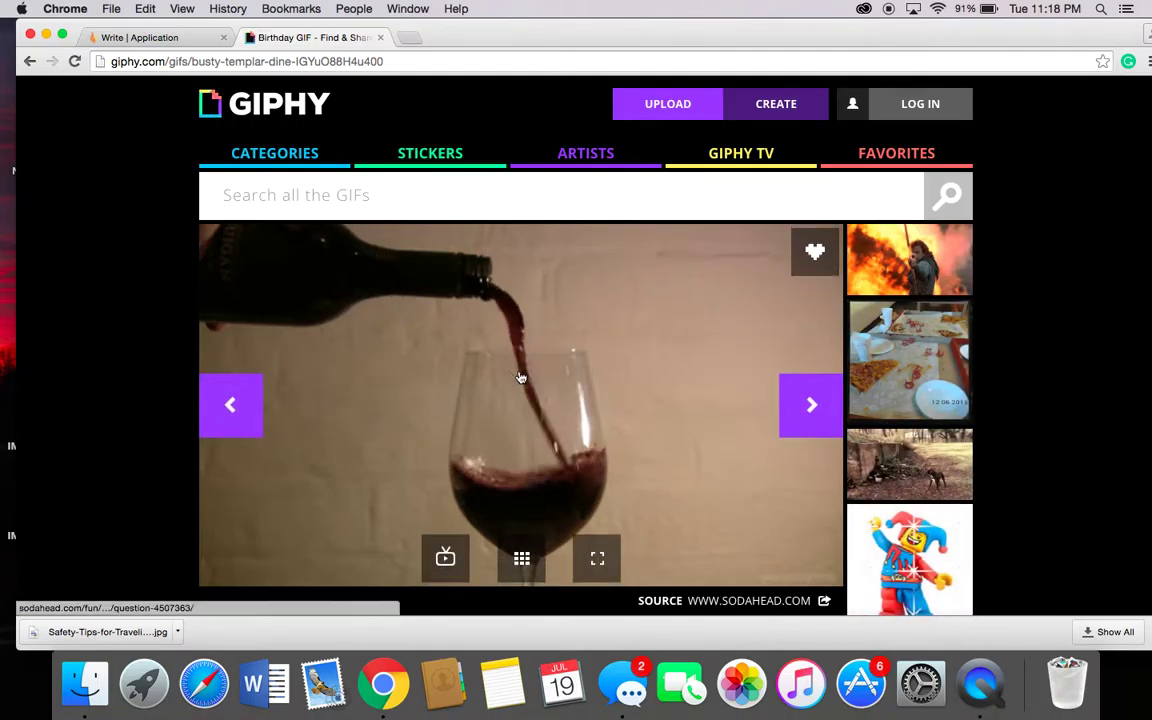
# - Copy the Giphy page address of the wine-pouring GIF
pyautogui.click(478, 316)
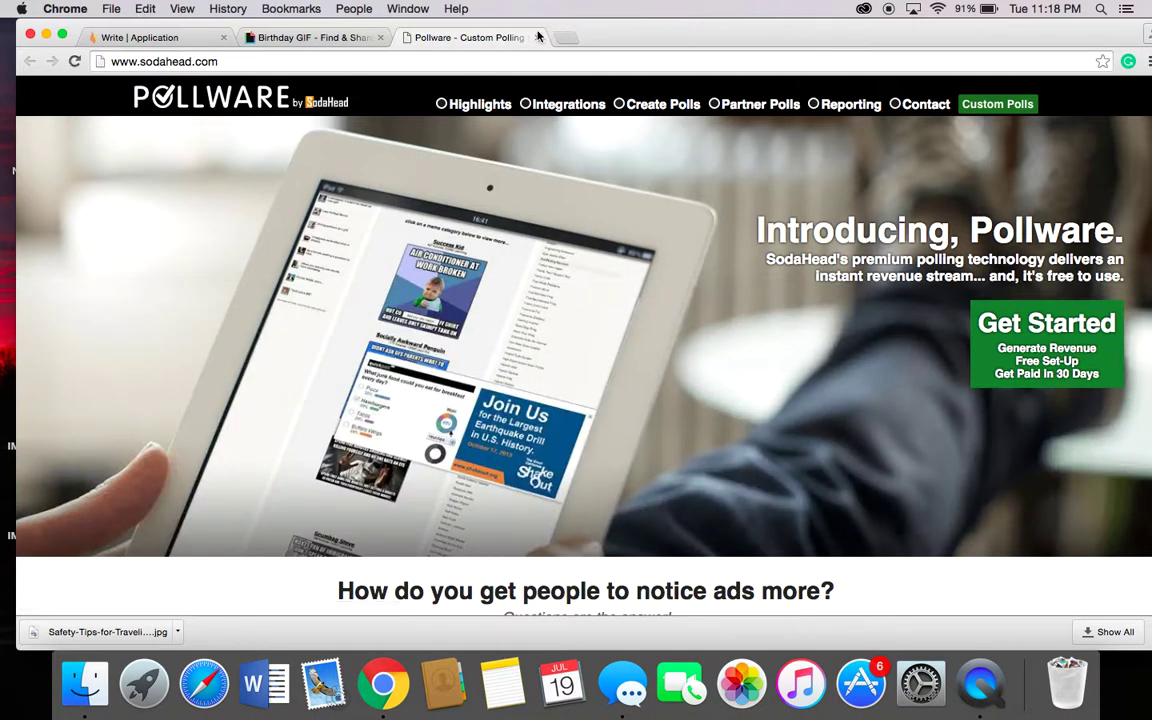
pyautogui.click(537, 38)
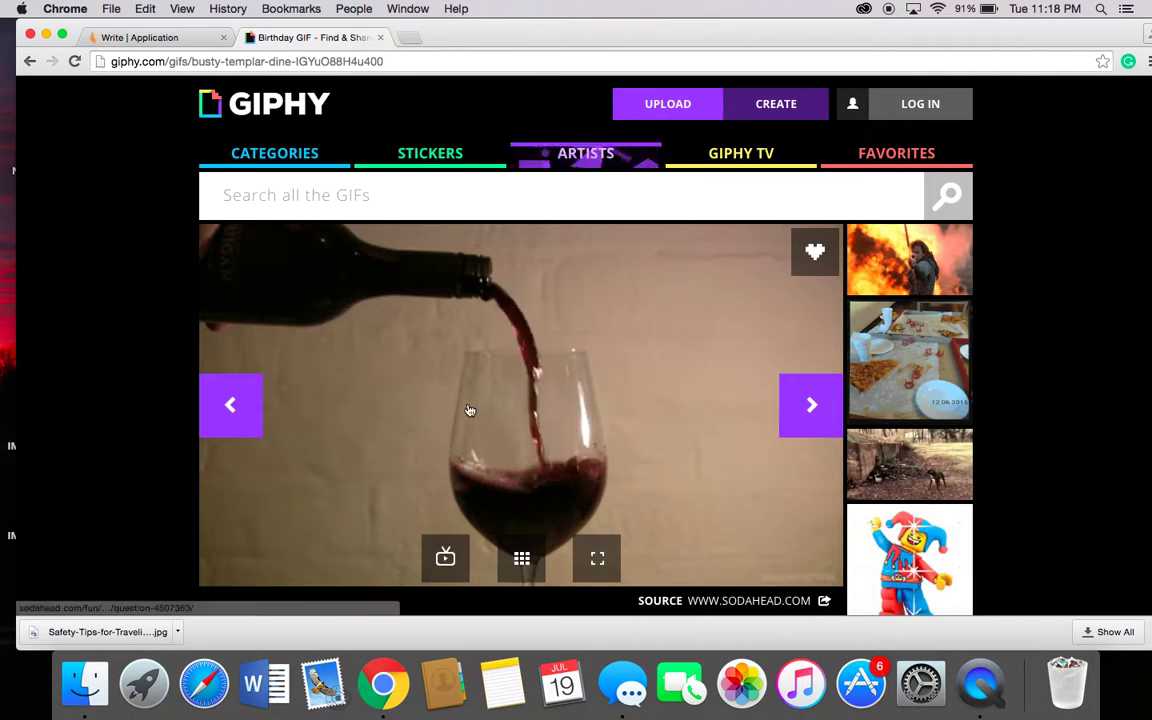
pyautogui.click(335, 63)
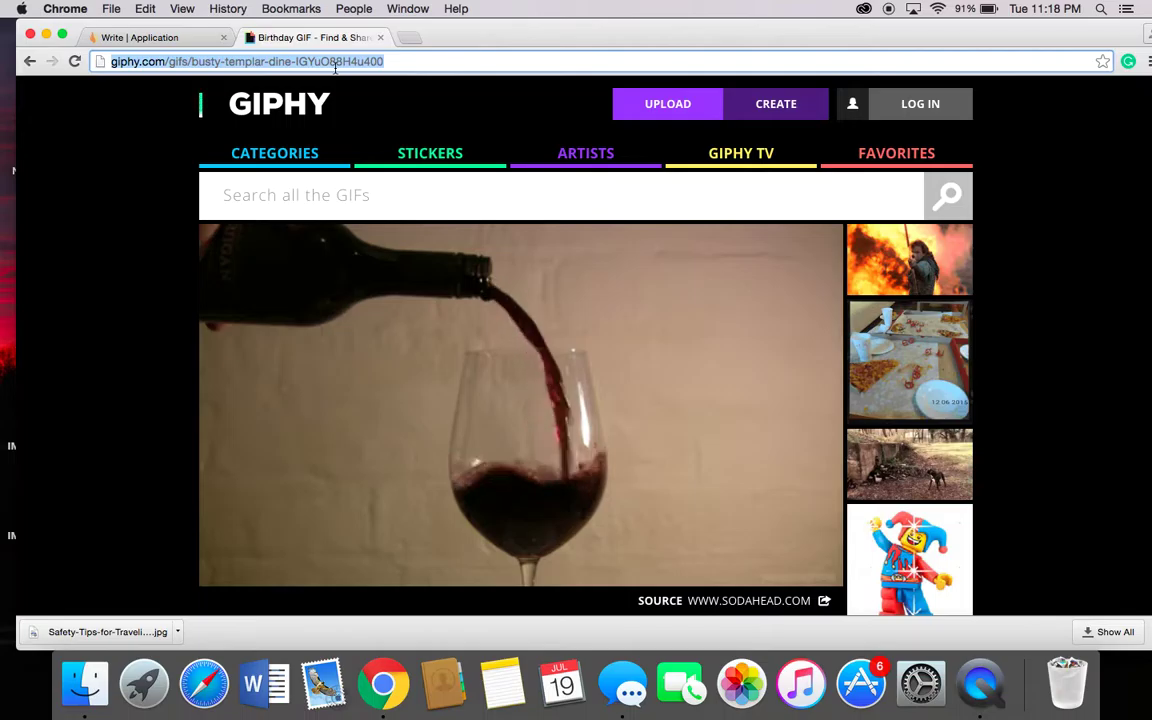
# - Place the wine-pouring GIF from Giphy into the article below the "Fine dining" paragraph
pyautogui.click(380, 281)
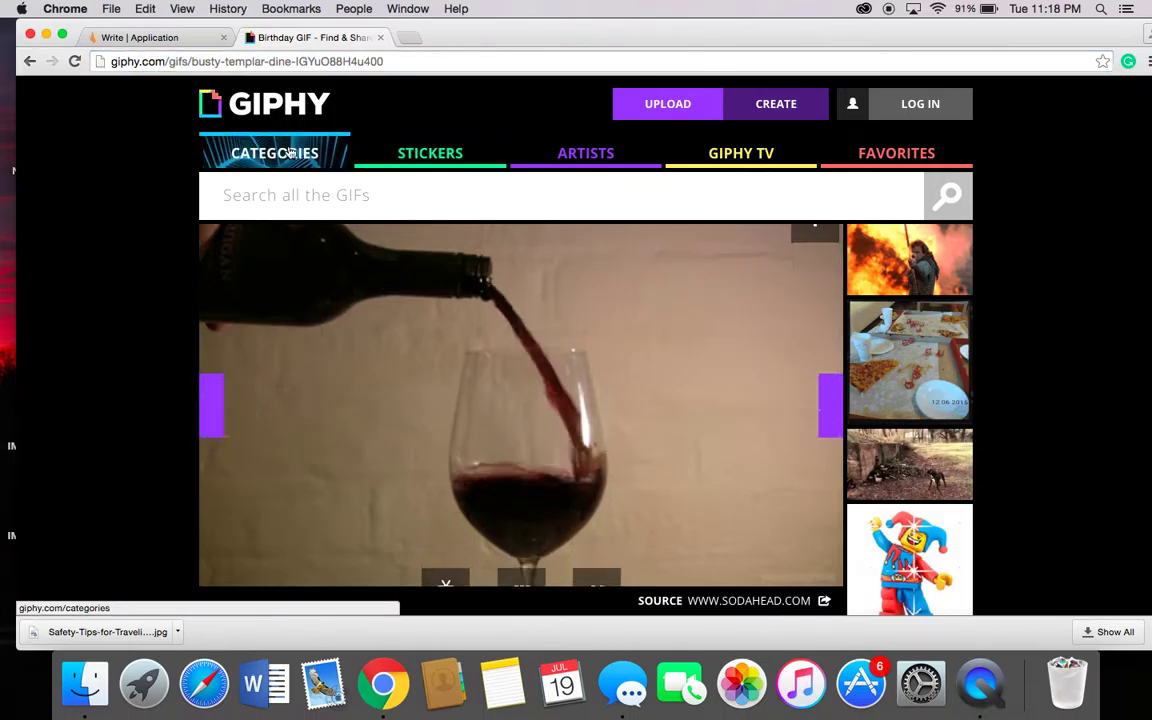
pyautogui.click(283, 234)
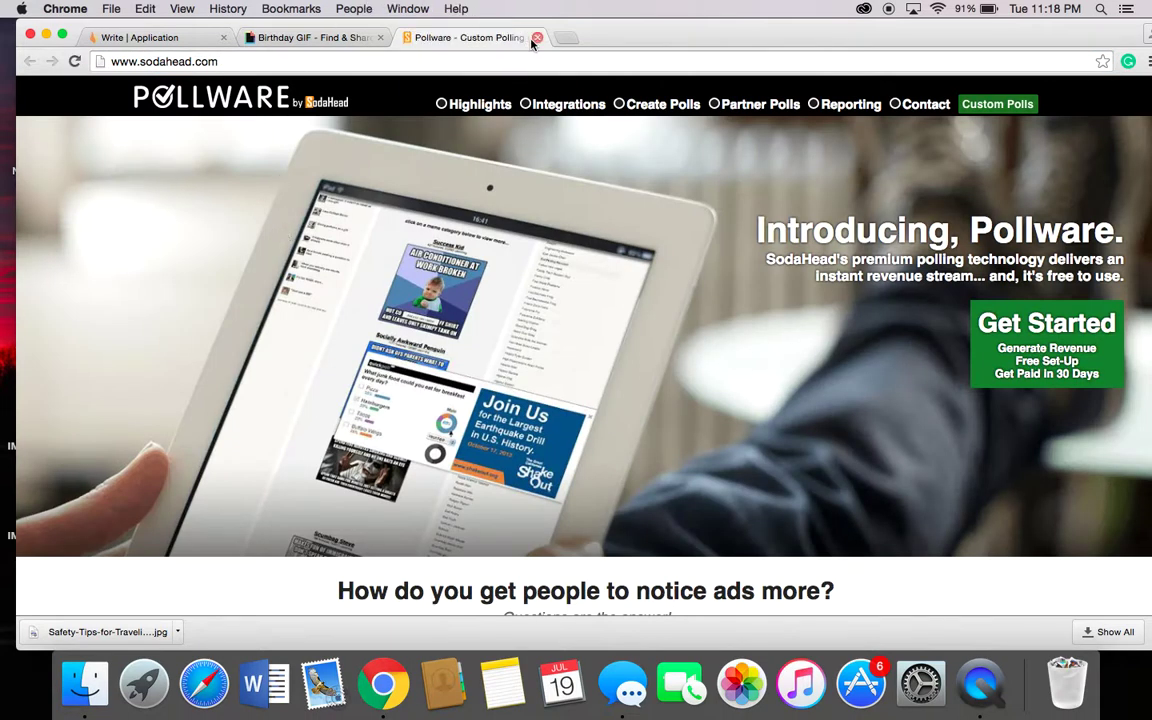
pyautogui.click(536, 38)
pyautogui.click(140, 37)
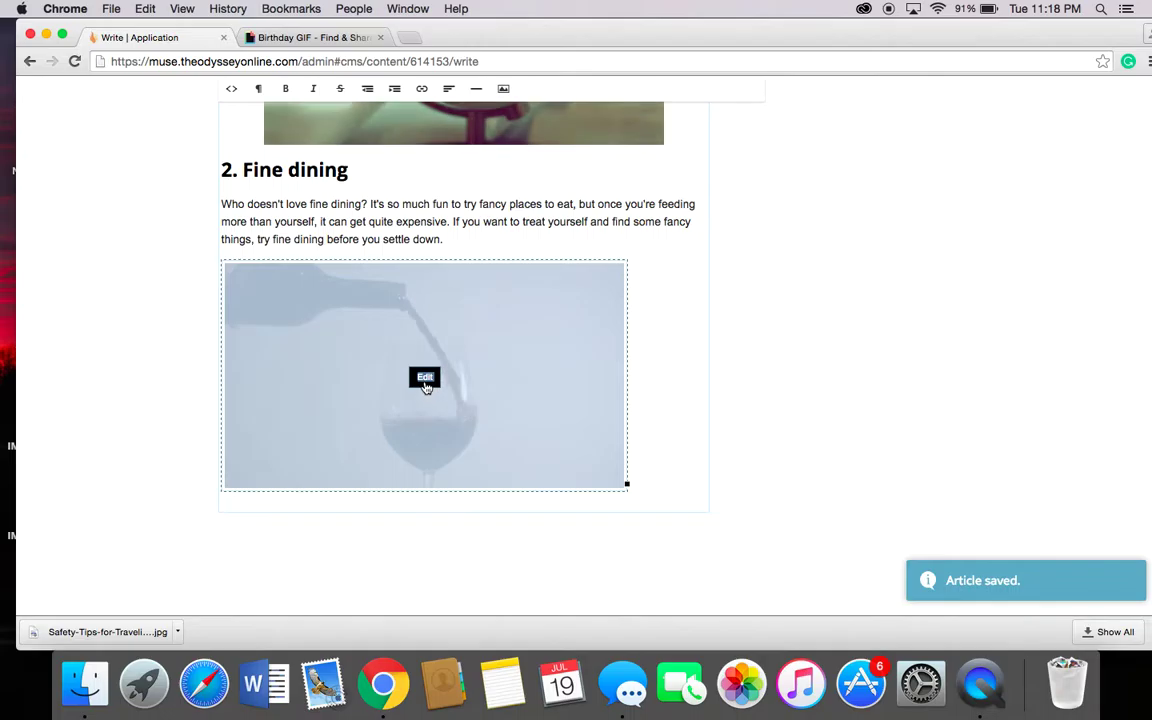
pyautogui.click(424, 378)
pyautogui.write('http://giphy.com/gifs/busty-templar-dine-IGYuO88H4u400')
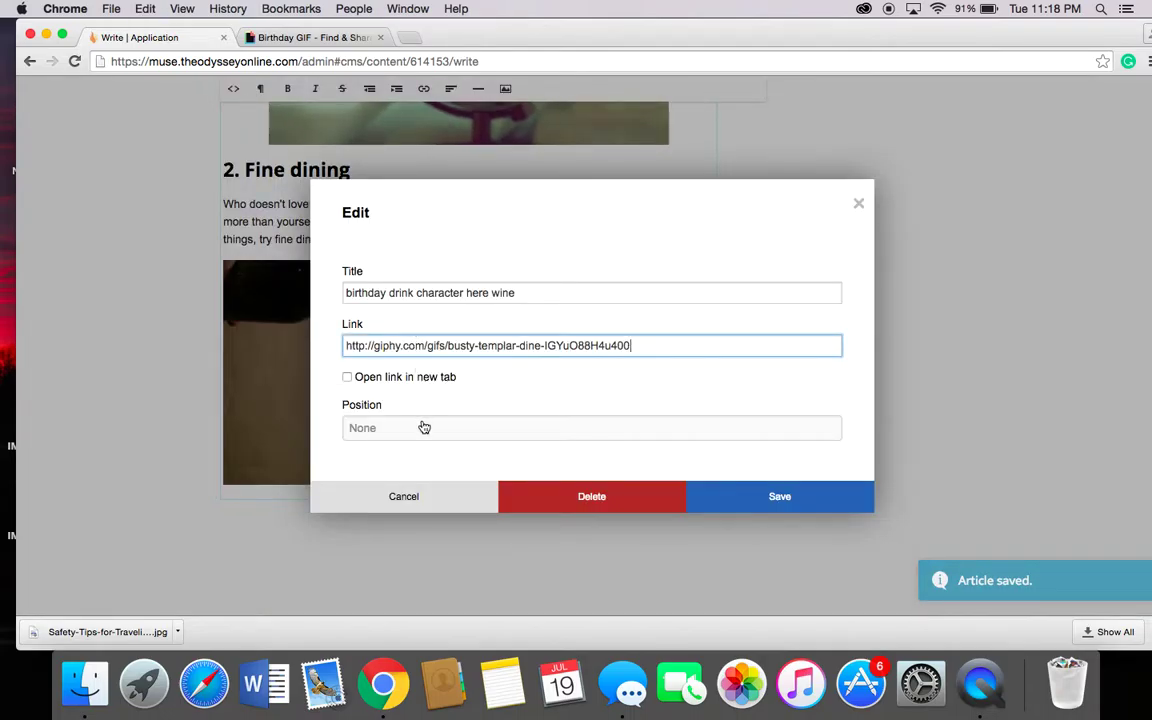
pyautogui.click(424, 427)
pyautogui.click(419, 457)
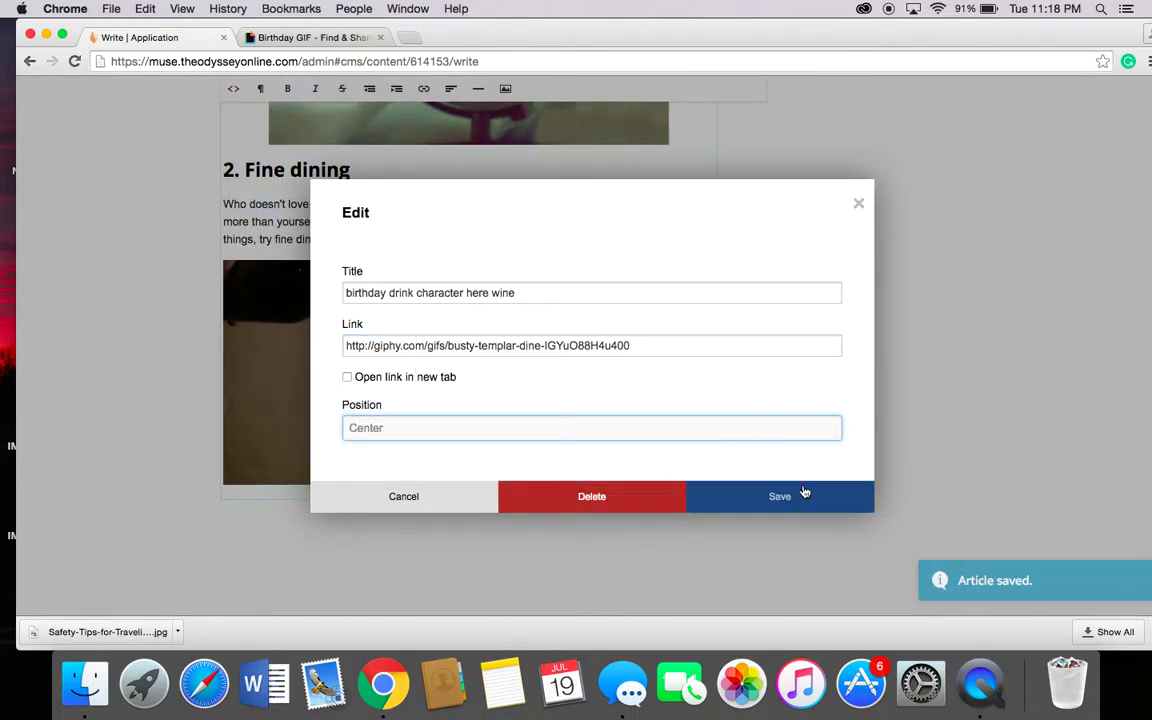
pyautogui.click(805, 490)
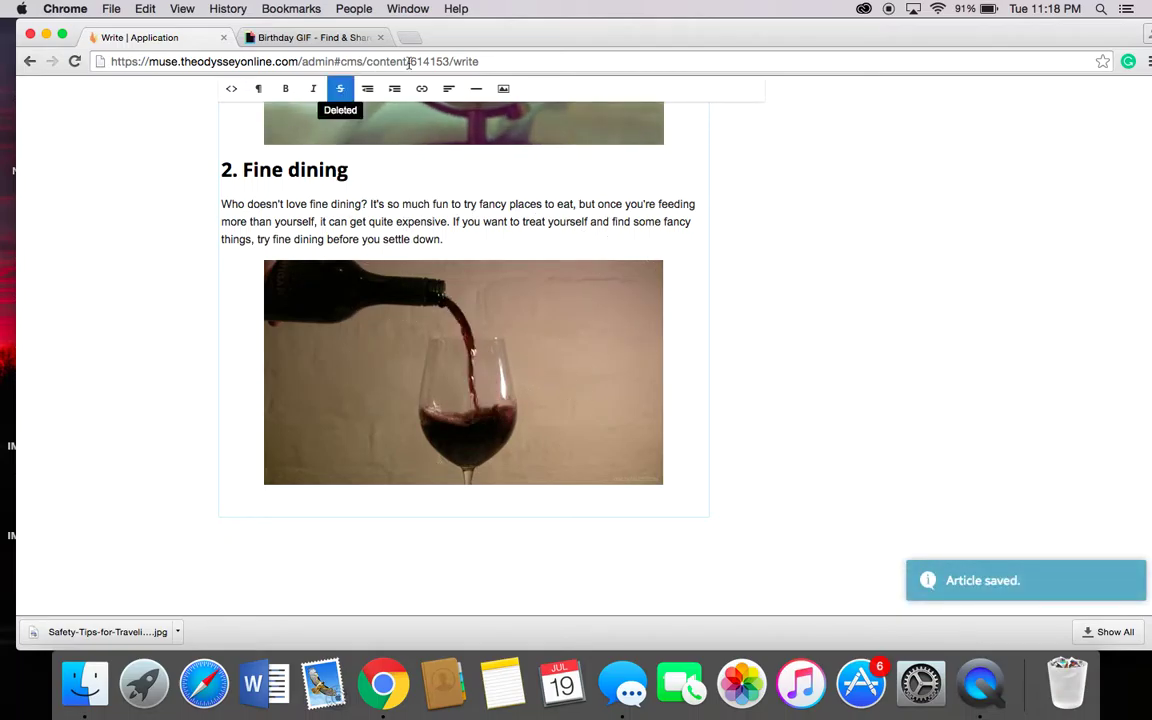
# - Place the text cursor on the empty line below the wine-pouring GIF
pyautogui.scroll(3, 379, 224)
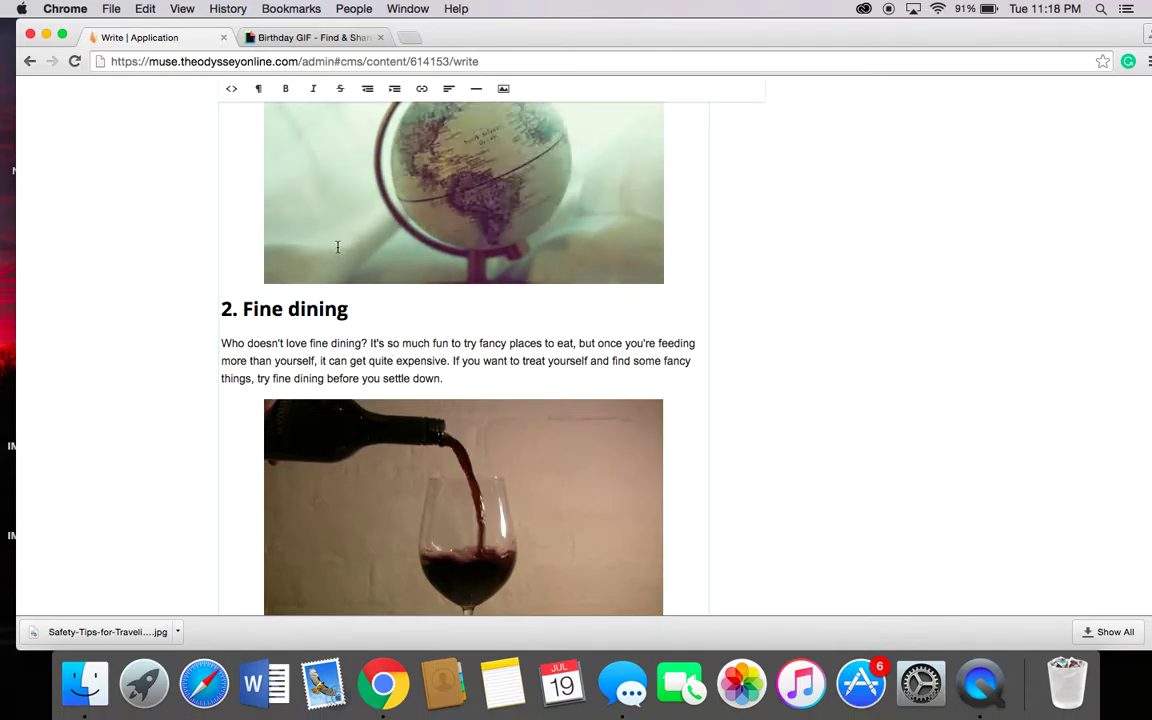
pyautogui.scroll(3, 337, 247)
pyautogui.scroll(-4, 338, 248)
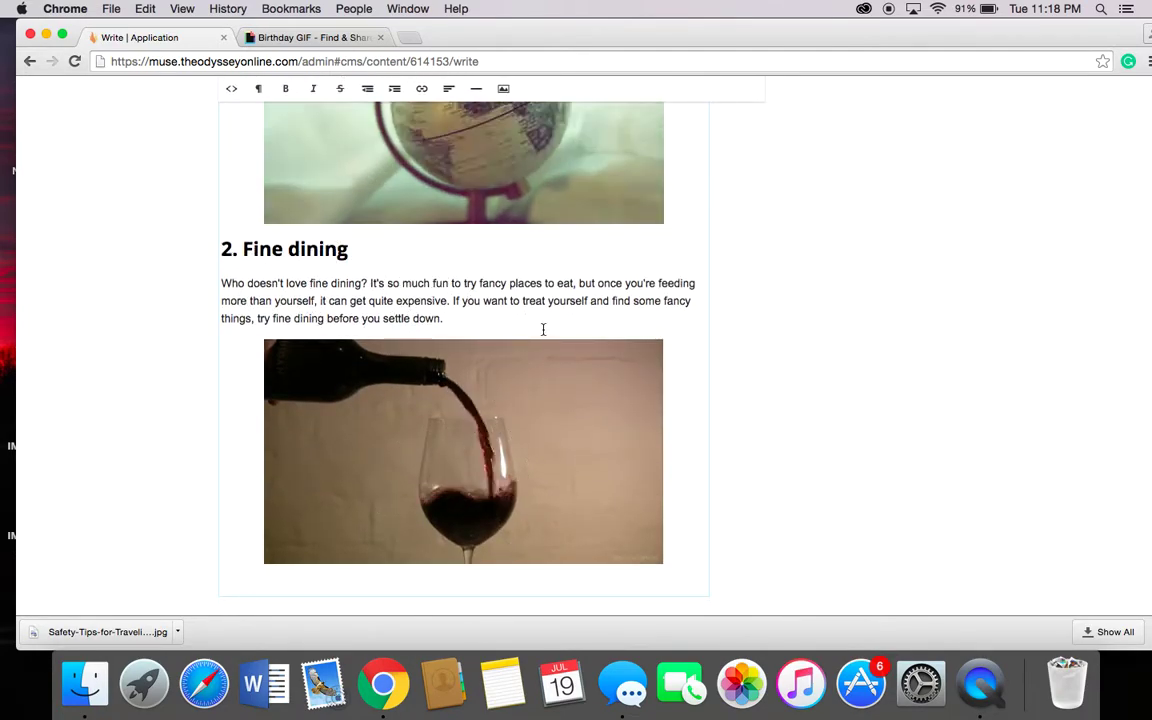
pyautogui.scroll(10, 589, 276)
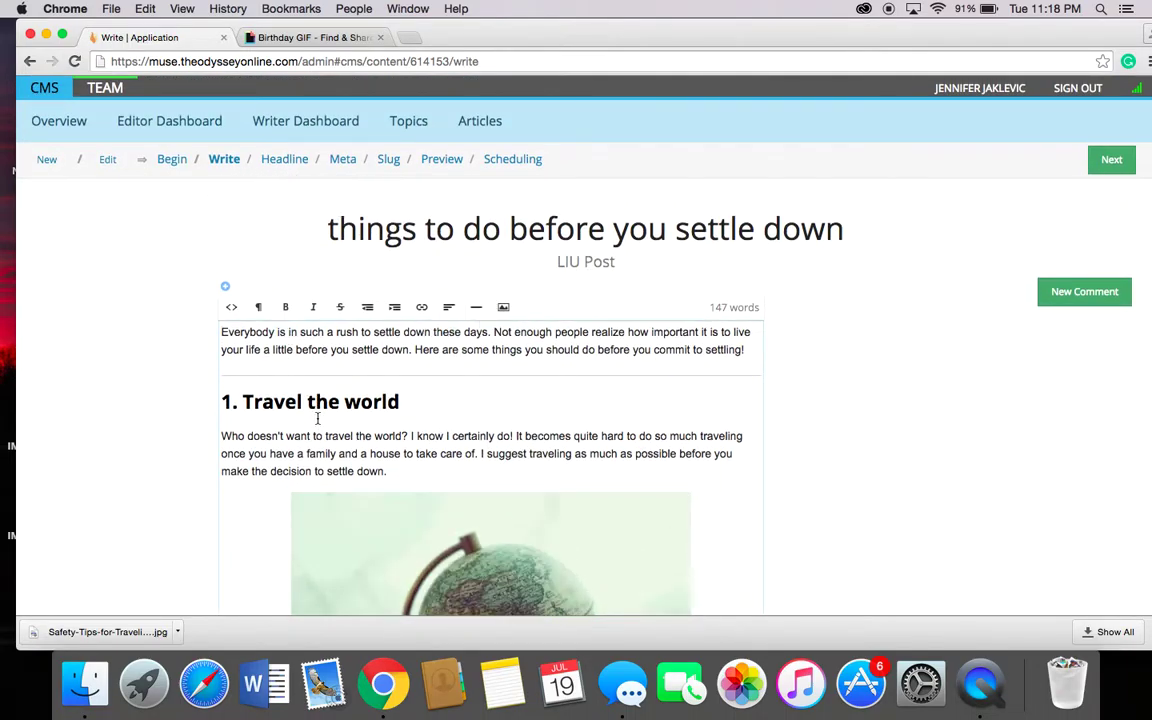
pyautogui.scroll(-10, 318, 412)
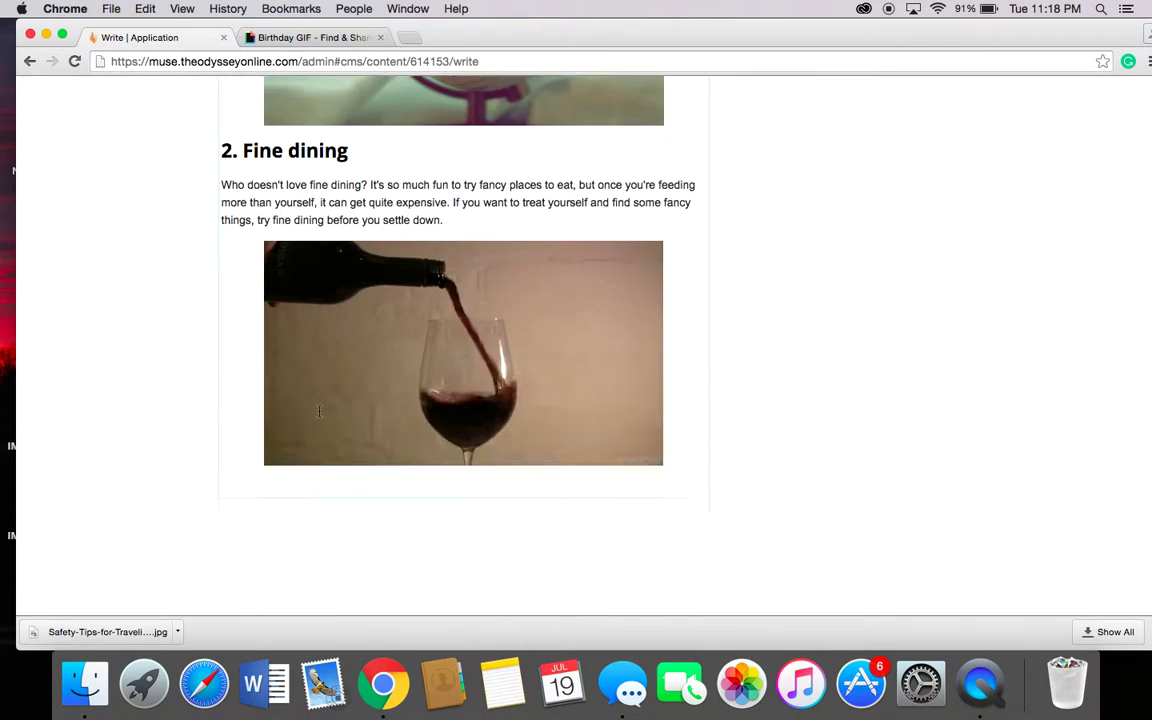
pyautogui.click(702, 470)
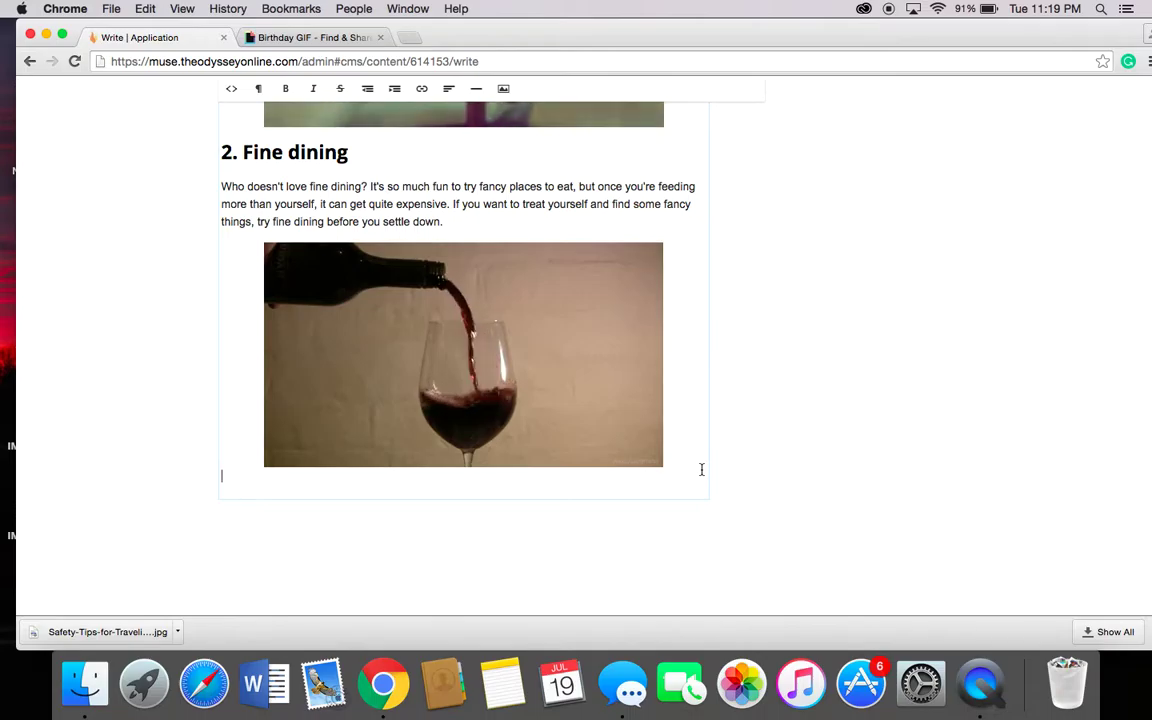
# - Insert a horizontal line below the wine-pouring GIF and write "I hope you try out some of these things before you settle down!" beneath it
pyautogui.click(476, 88)
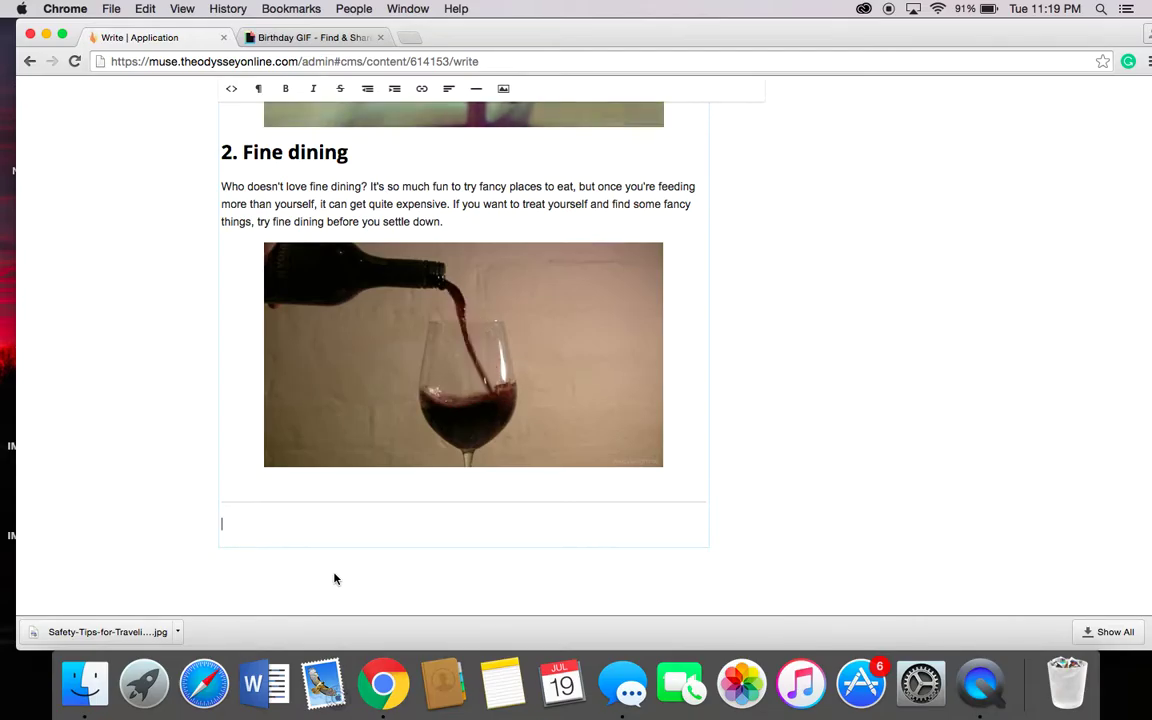
pyautogui.write('I hope you try out')
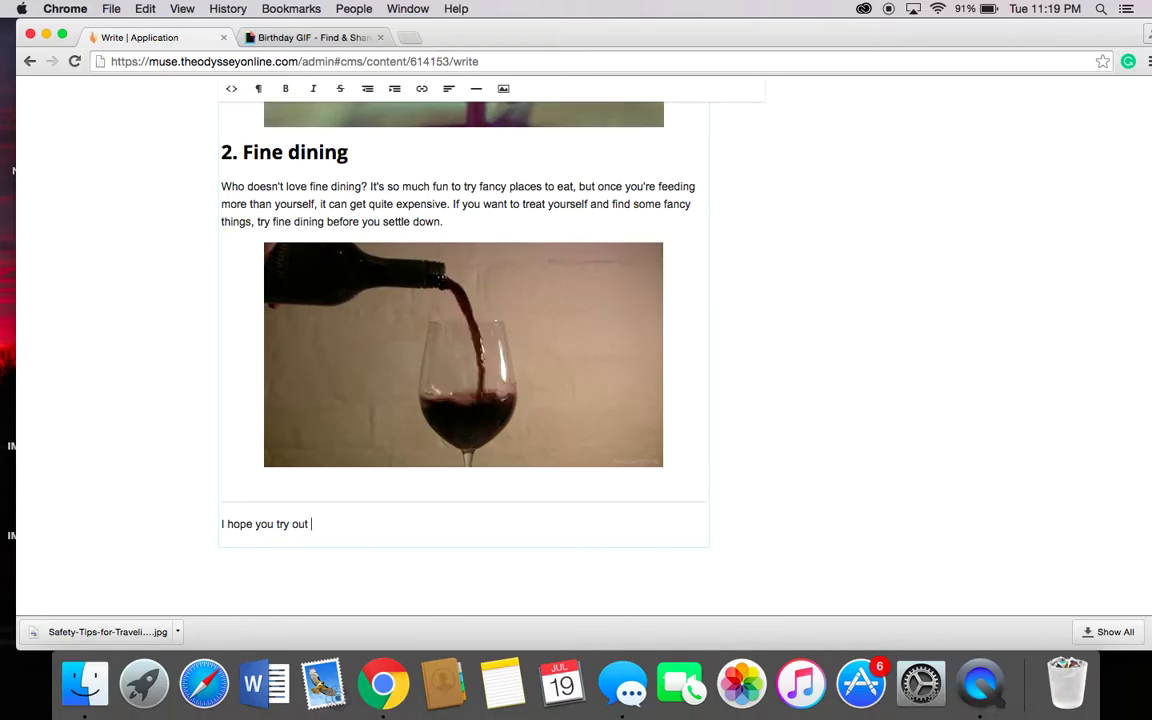
pyautogui.write(' some of these thin')
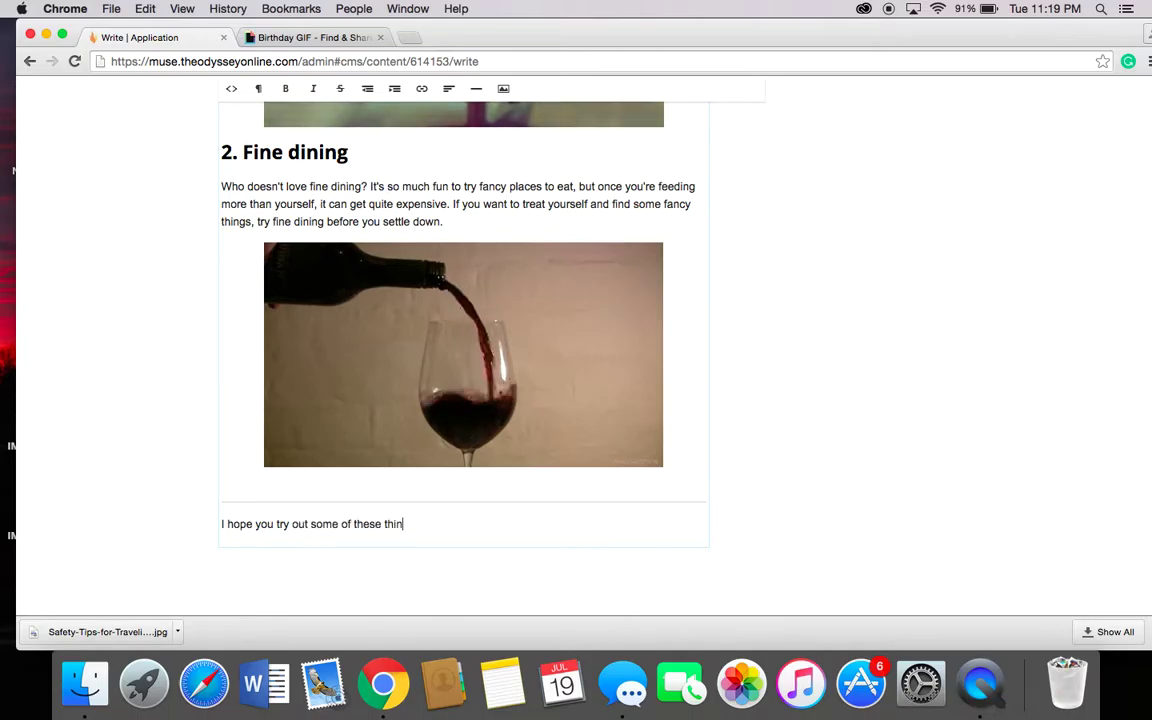
pyautogui.write('gs before you')
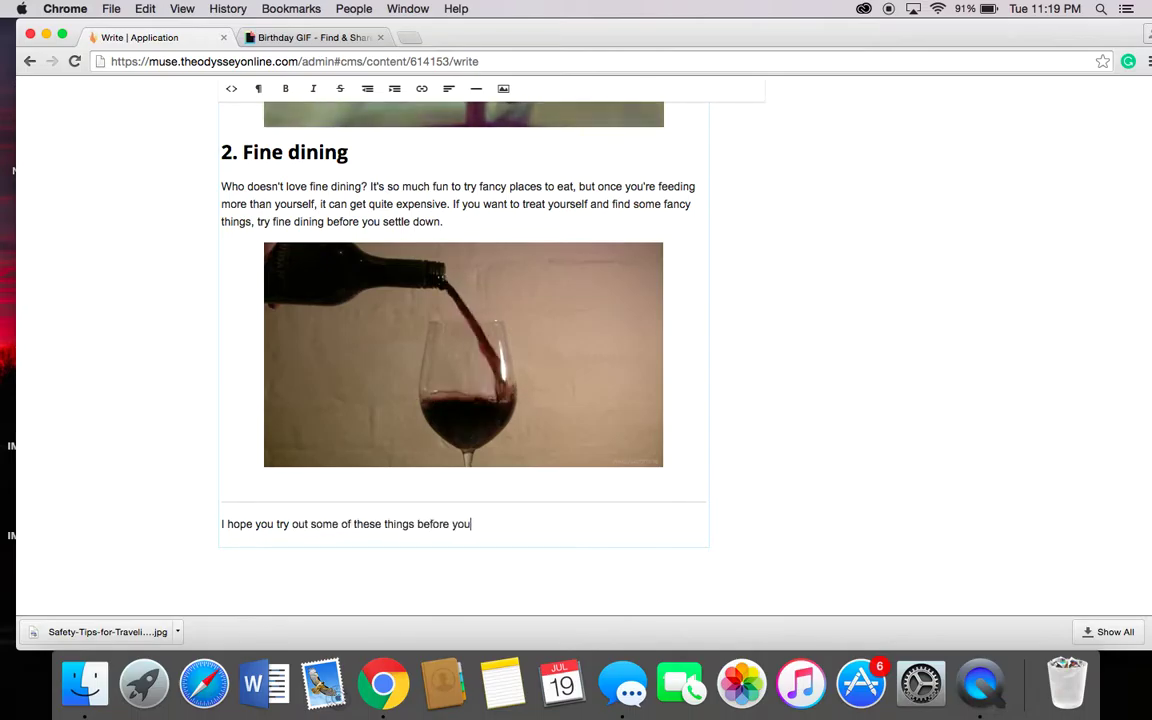
pyautogui.write(' settle down!')
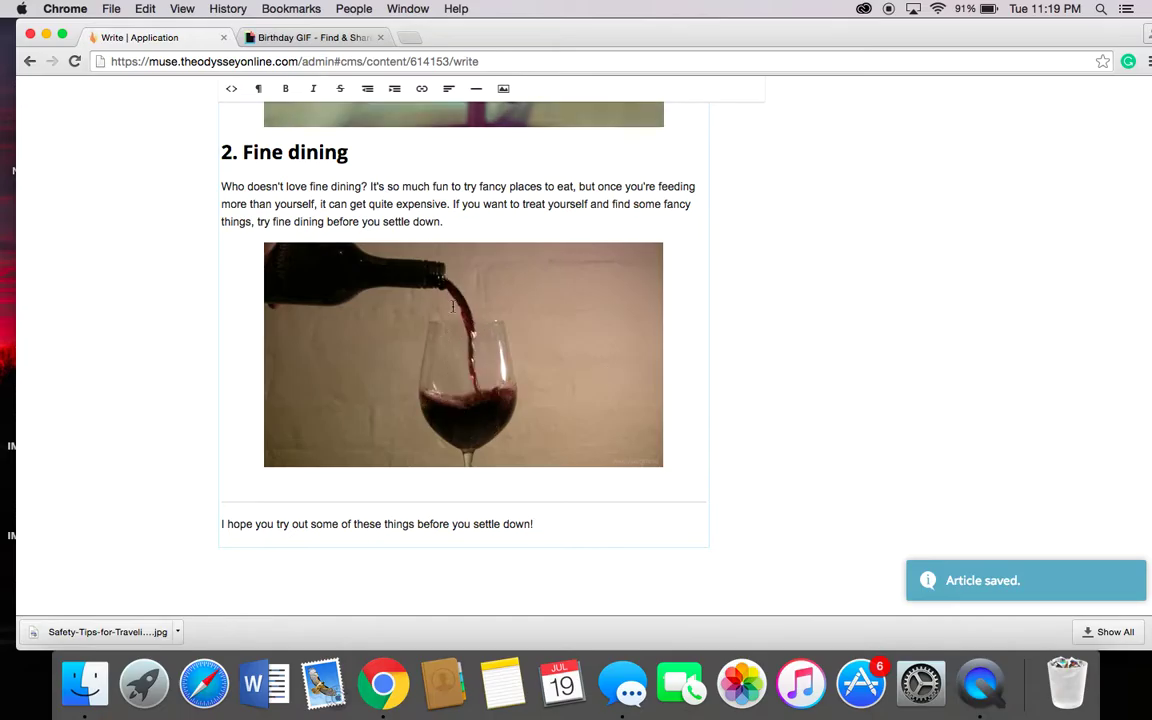
# - Add the tags Settle Down, Travel and Fine Dining to the article's metadata and set its category to The List
pyautogui.scroll(20, 563, 270)
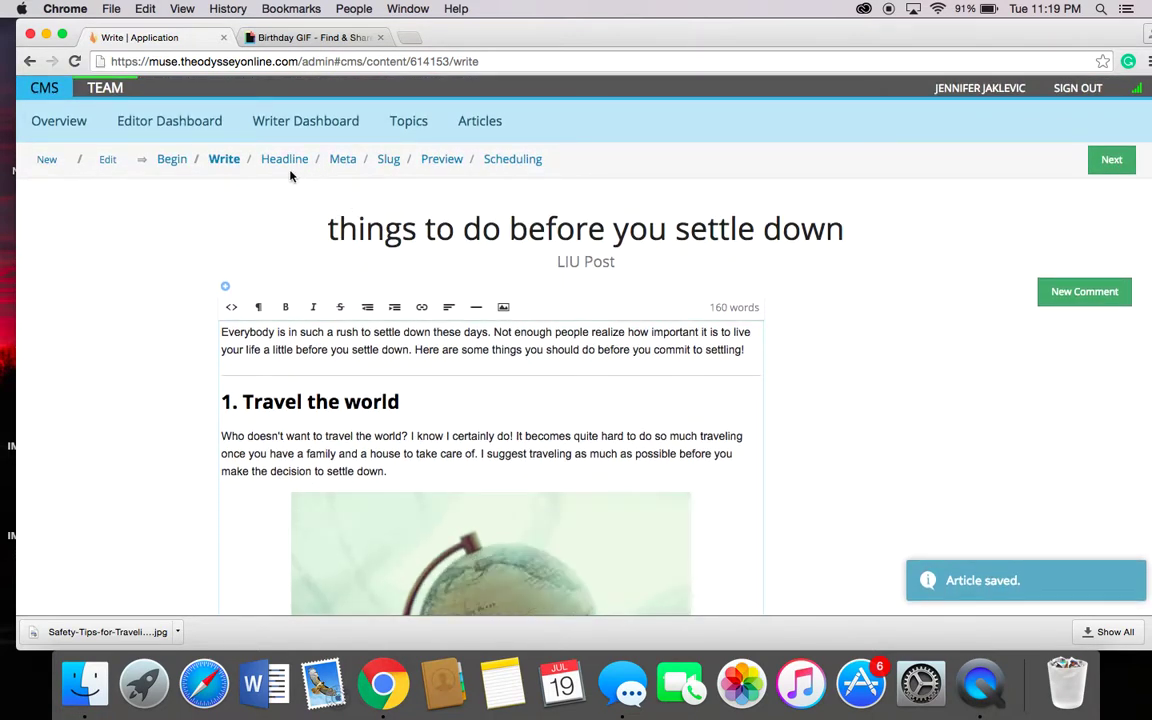
pyautogui.click(277, 166)
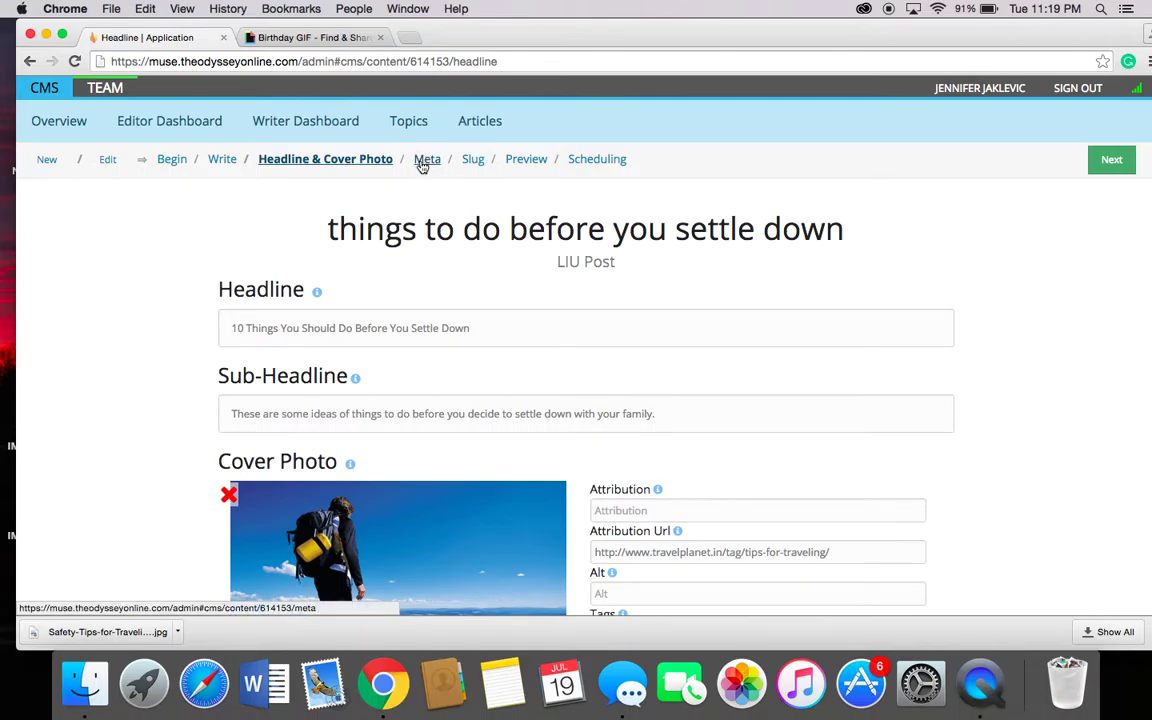
pyautogui.click(424, 163)
pyautogui.scroll(-1, 473, 321)
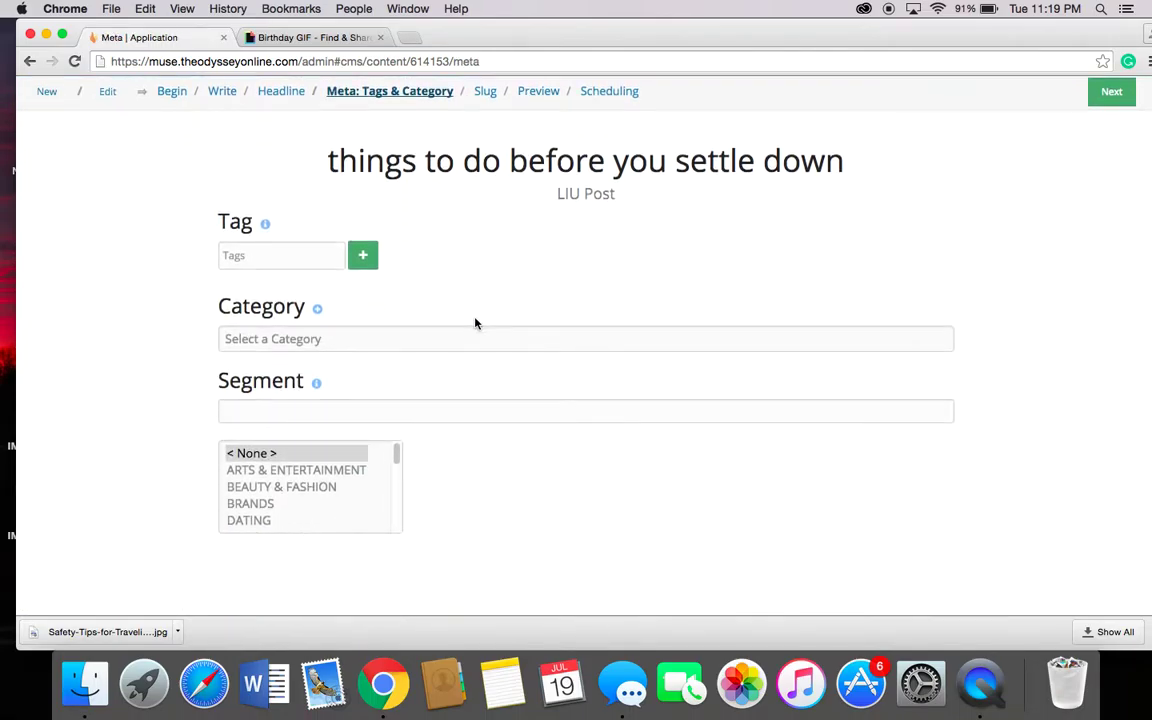
pyautogui.click(273, 255)
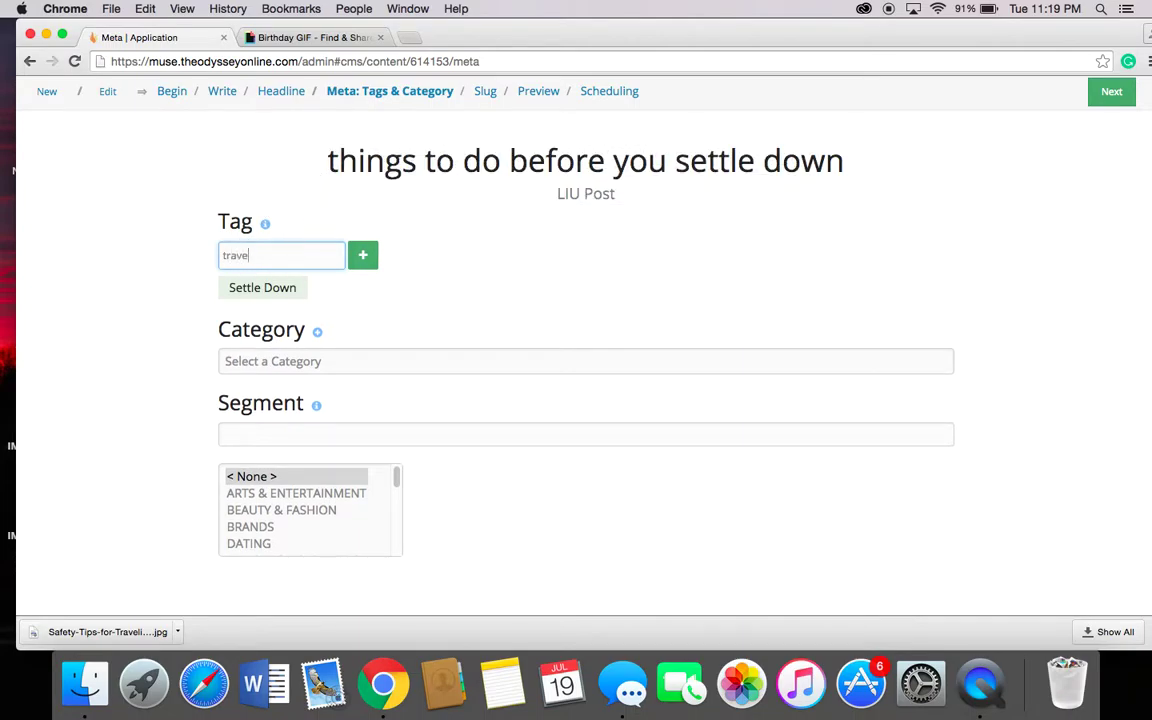
pyautogui.moveTo(281, 266); pyautogui.dragTo(185, 261)
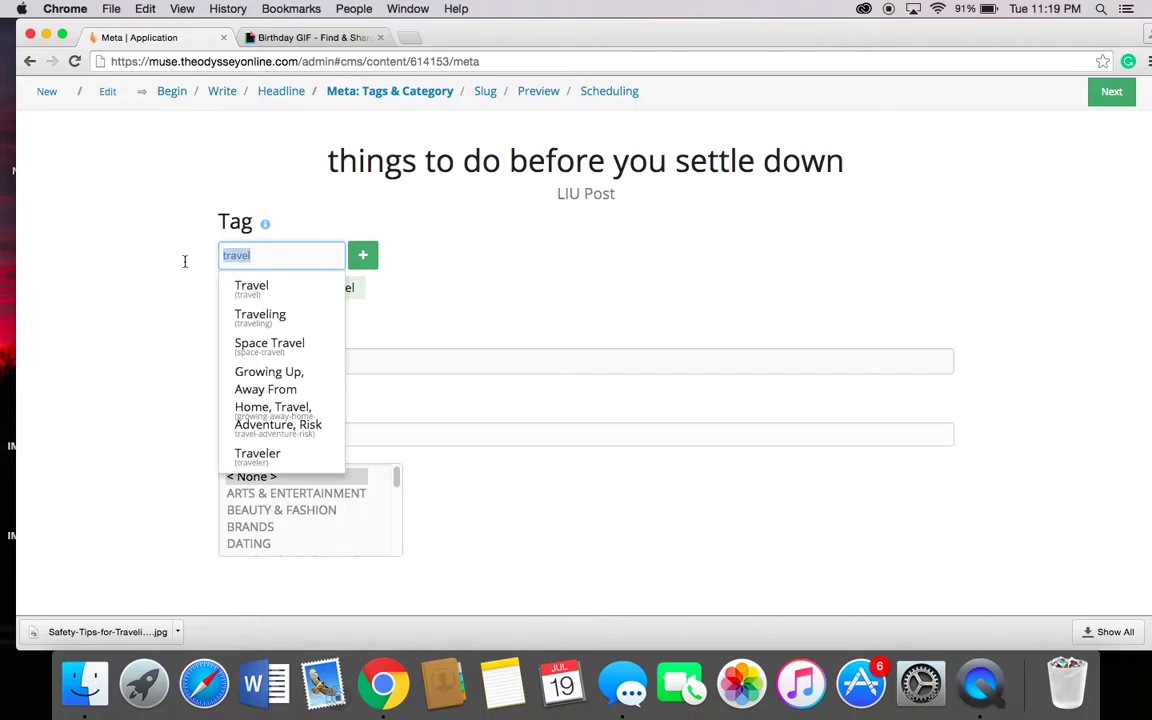
pyautogui.write('fine dining')
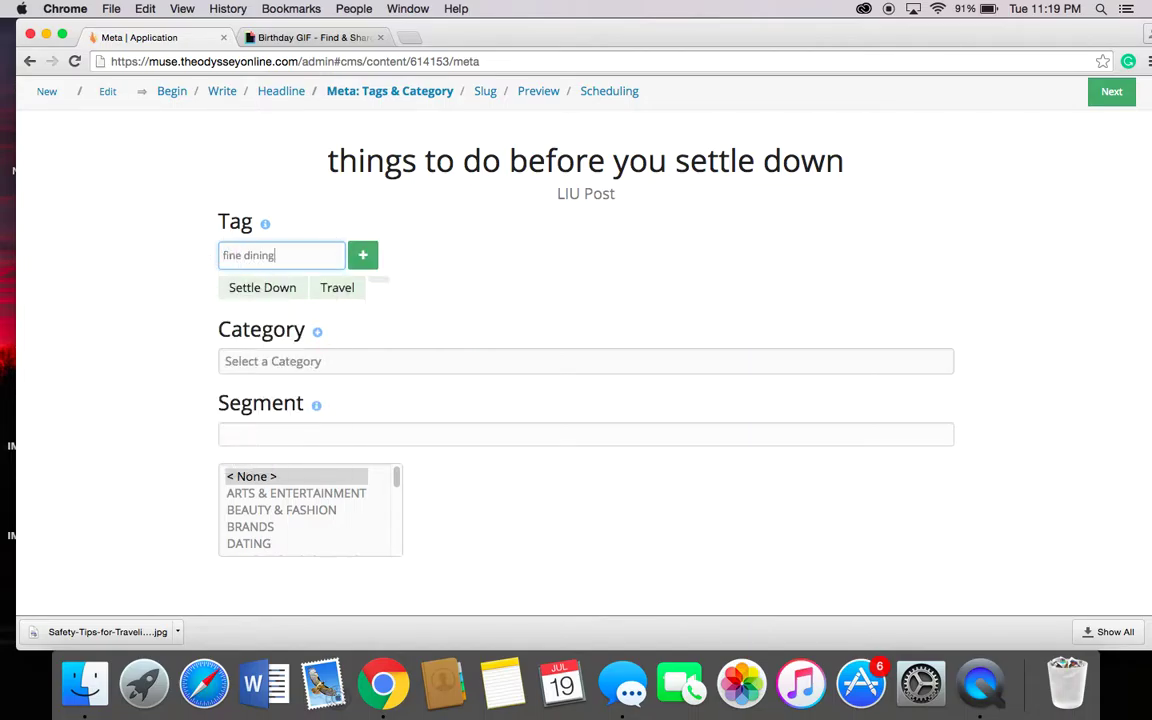
pyautogui.press('Return')
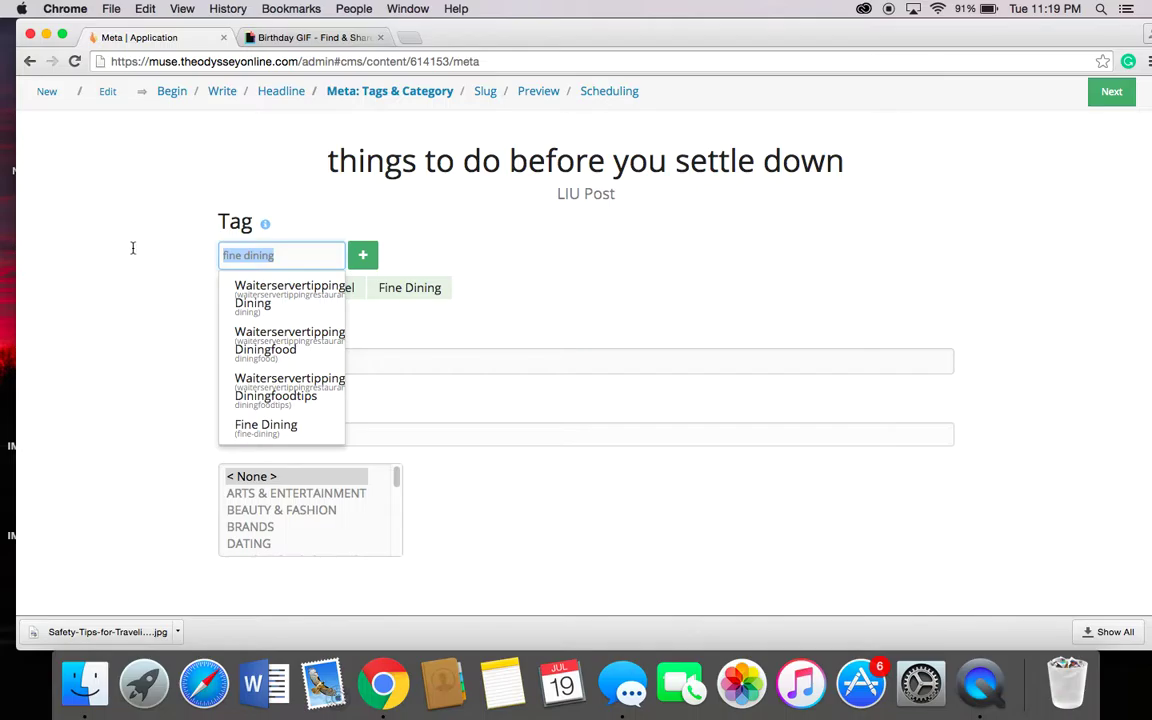
pyautogui.press('BackSpace')
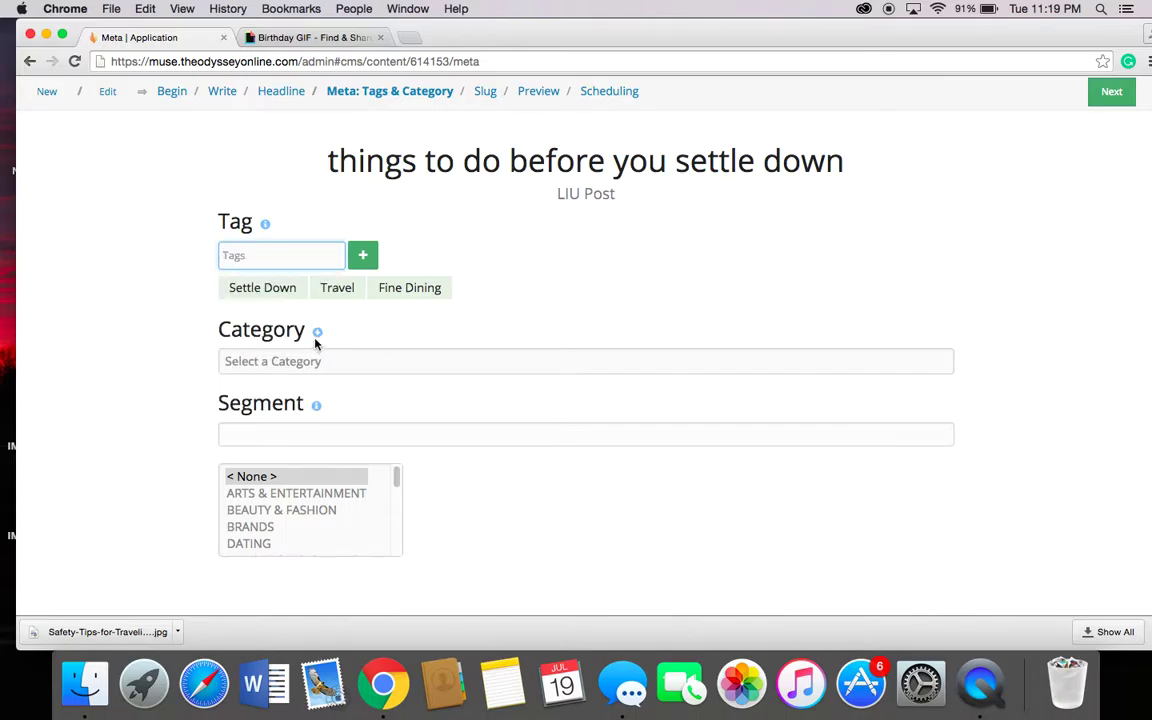
pyautogui.click(285, 363)
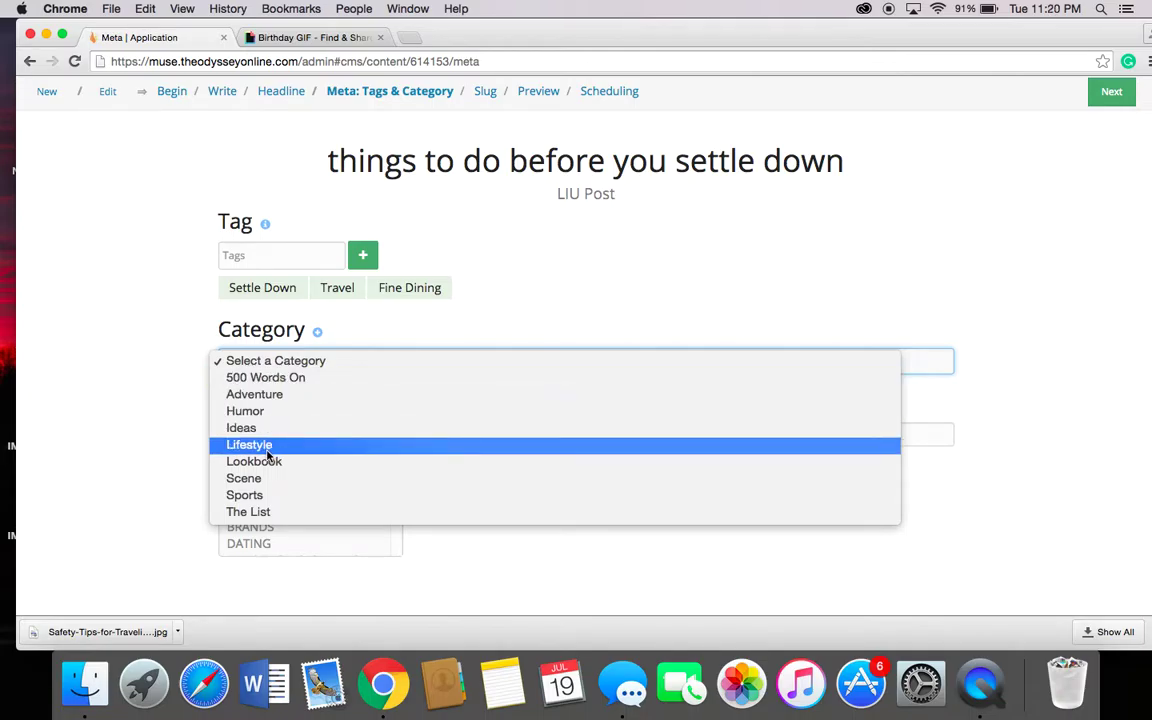
pyautogui.click(250, 513)
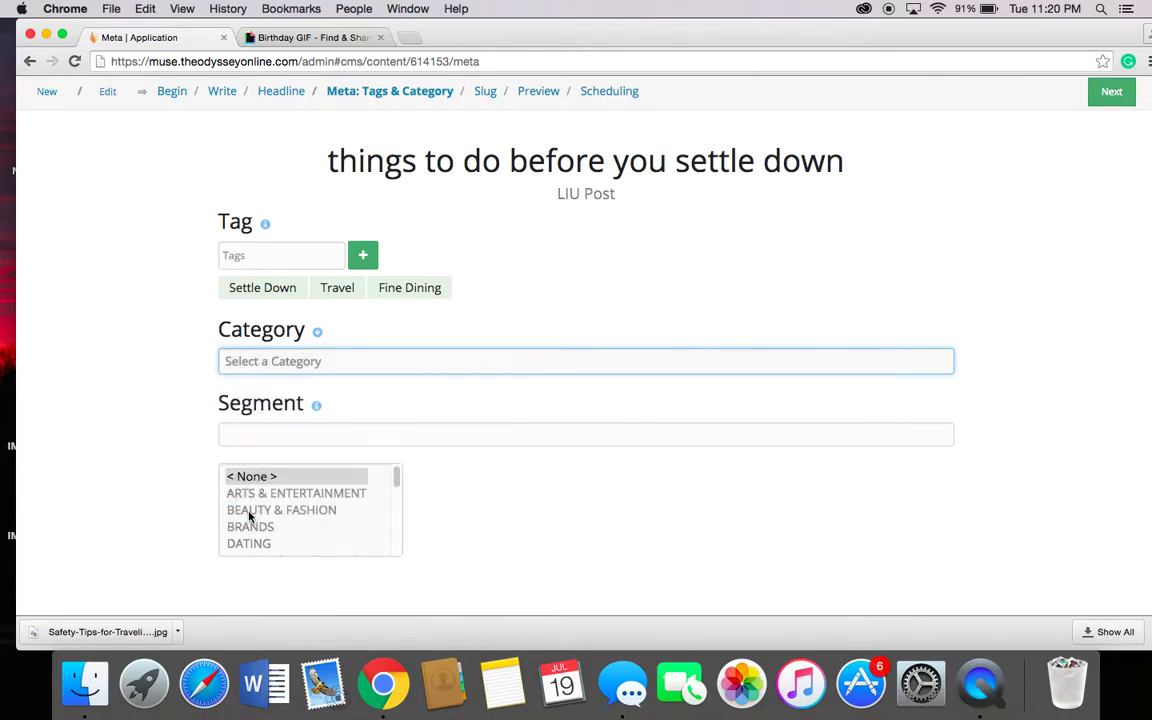
# - Try the Travel and Social Life segments for the article and reset the segment to None
pyautogui.scroll(-3, 305, 483)
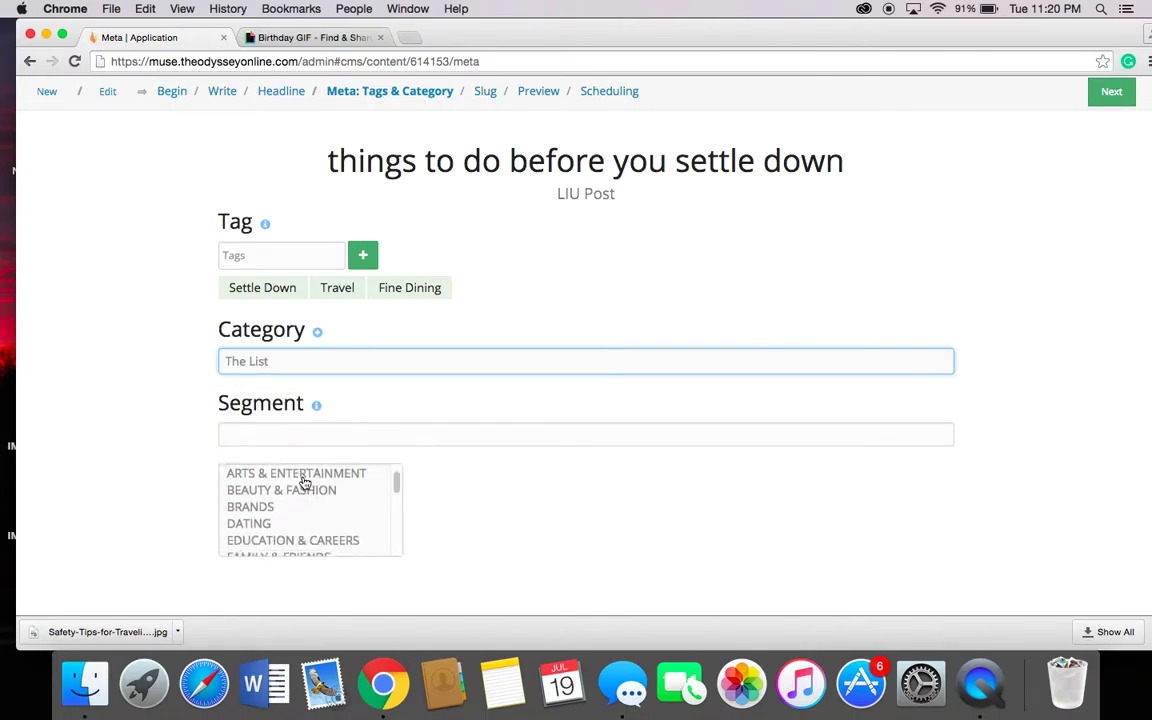
pyautogui.scroll(-2, 298, 538)
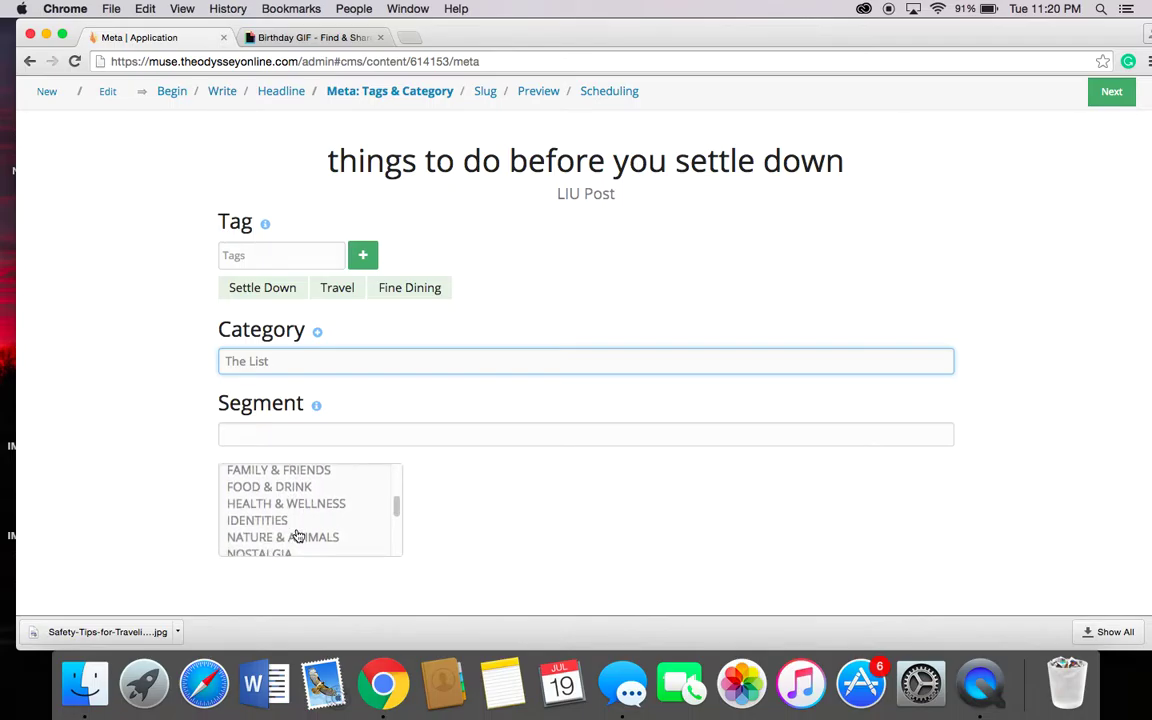
pyautogui.scroll(-5, 293, 503)
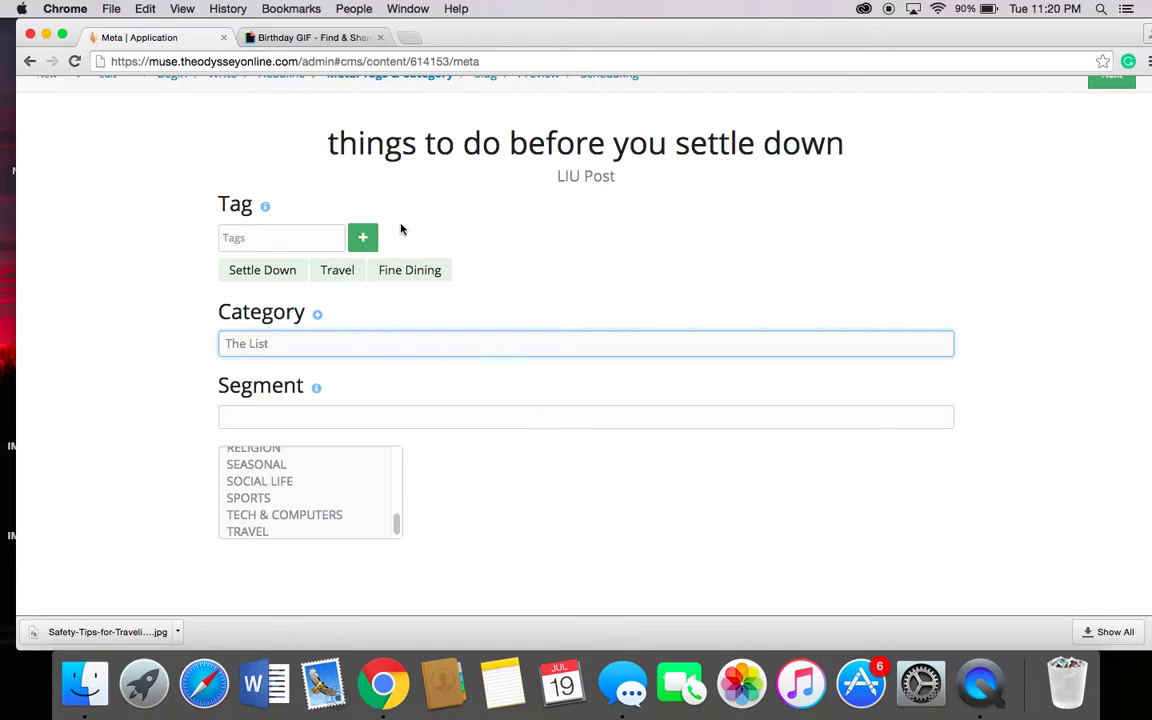
pyautogui.click(252, 533)
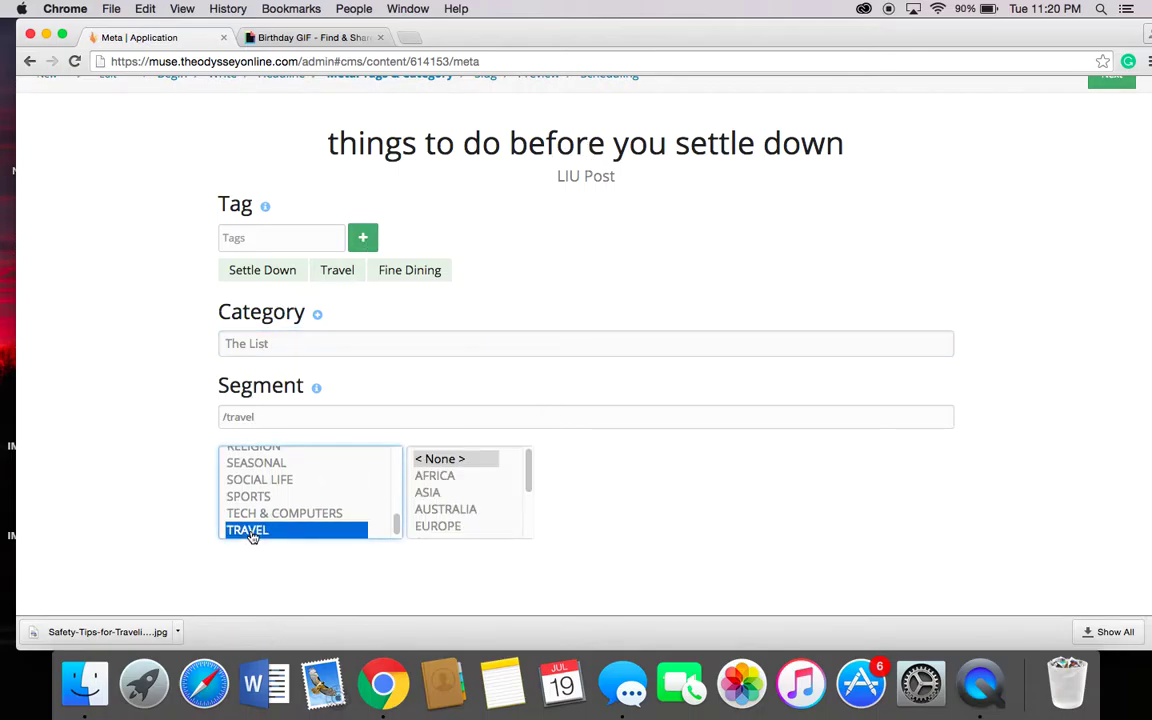
pyautogui.scroll(-5, 448, 518)
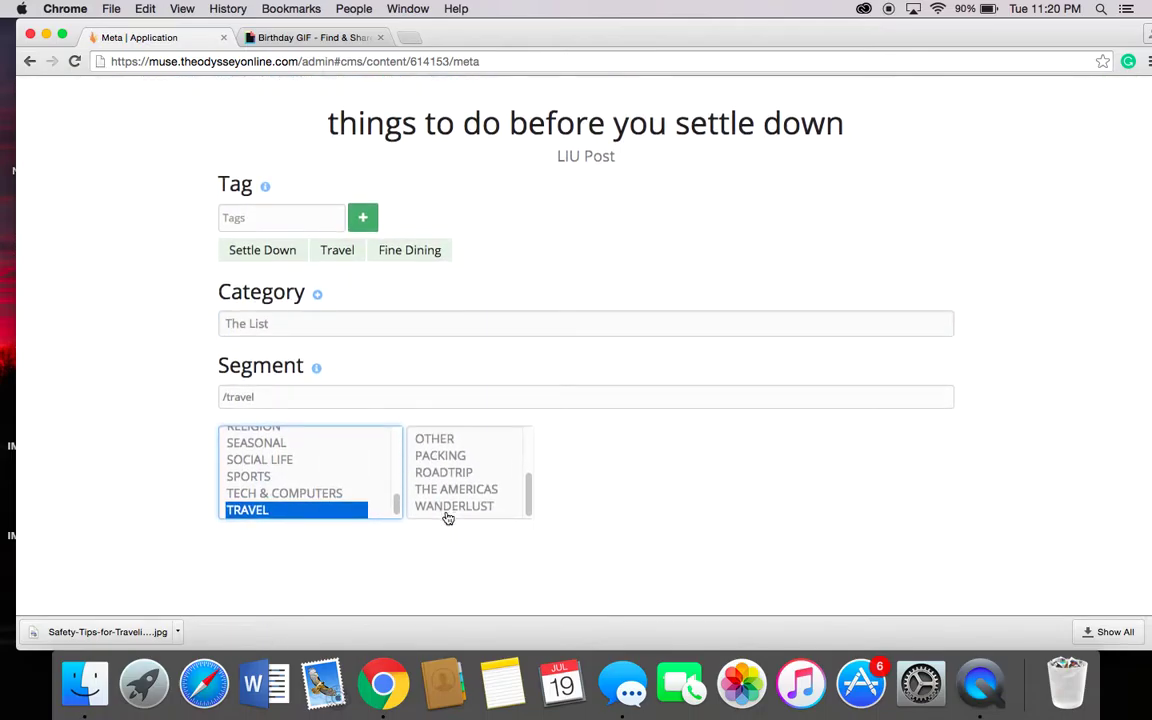
pyautogui.scroll(2, 660, 510)
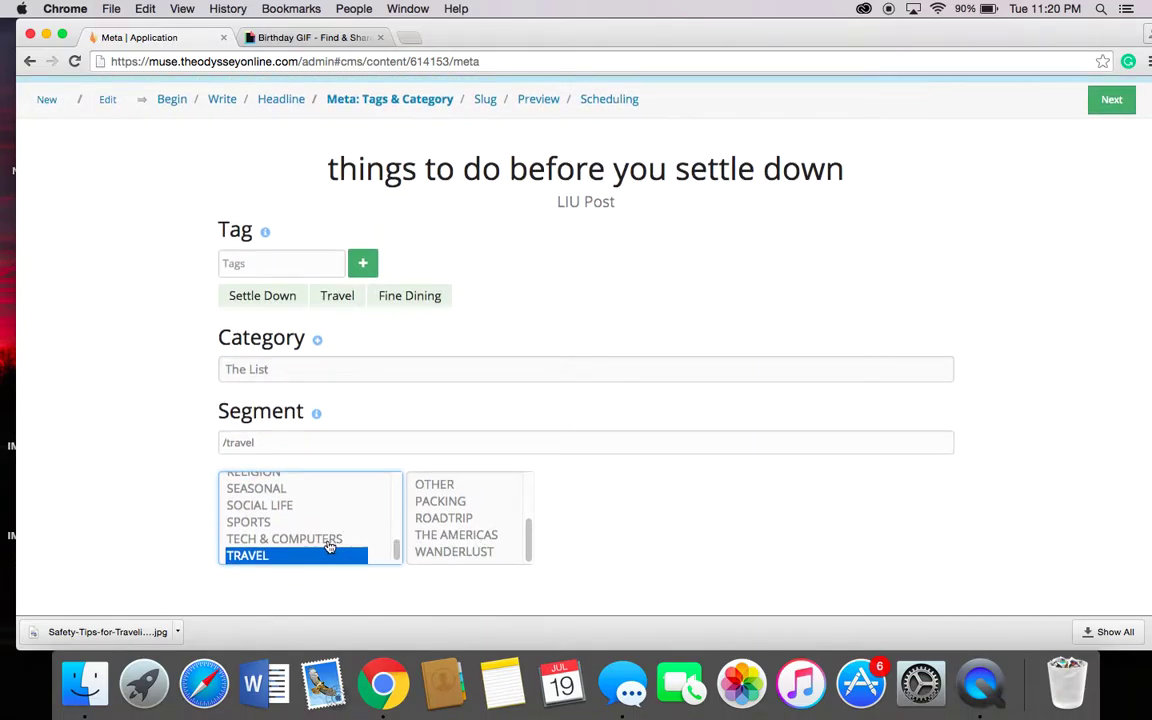
pyautogui.click(256, 506)
pyautogui.scroll(3, 300, 519)
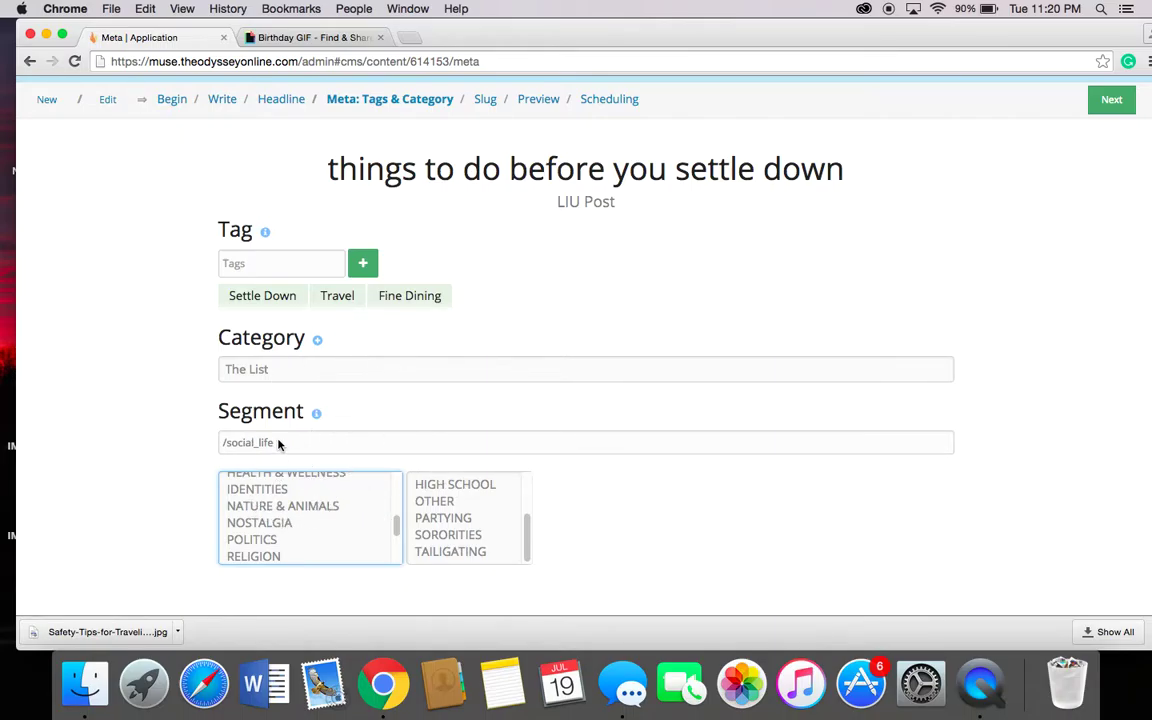
pyautogui.scroll(5, 310, 525)
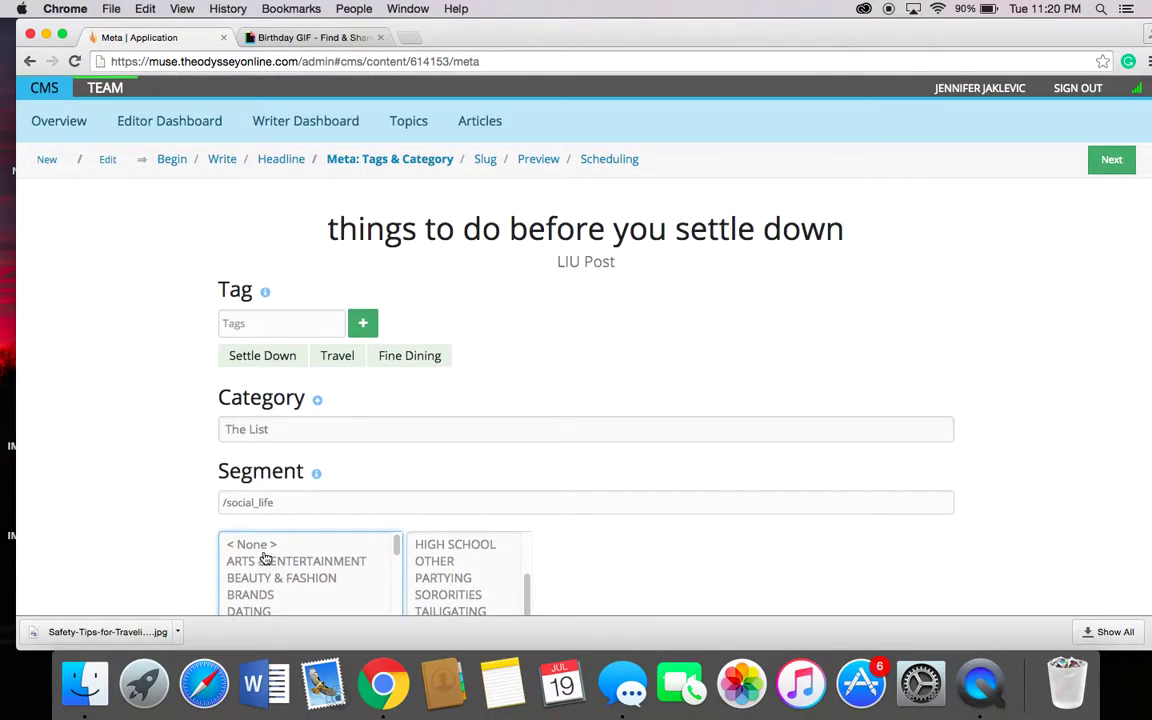
pyautogui.click(262, 547)
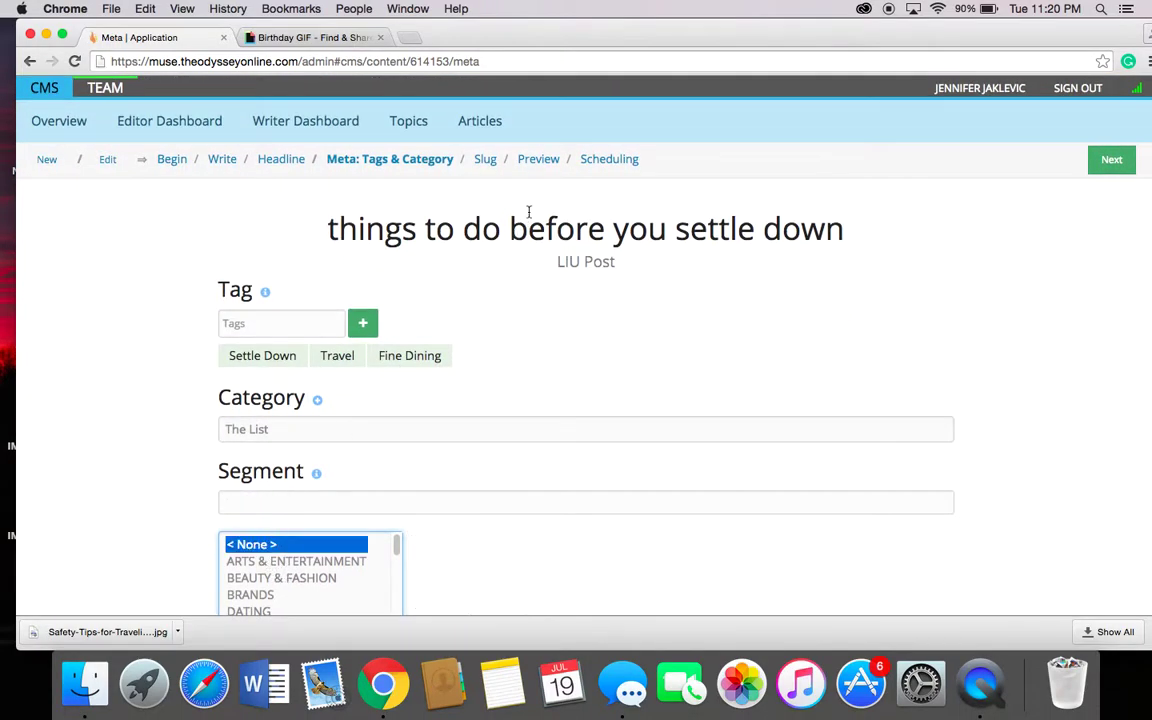
# - Claim the slug 10-things-you-should-do-before-you-settle-down for the article
pyautogui.click(488, 166)
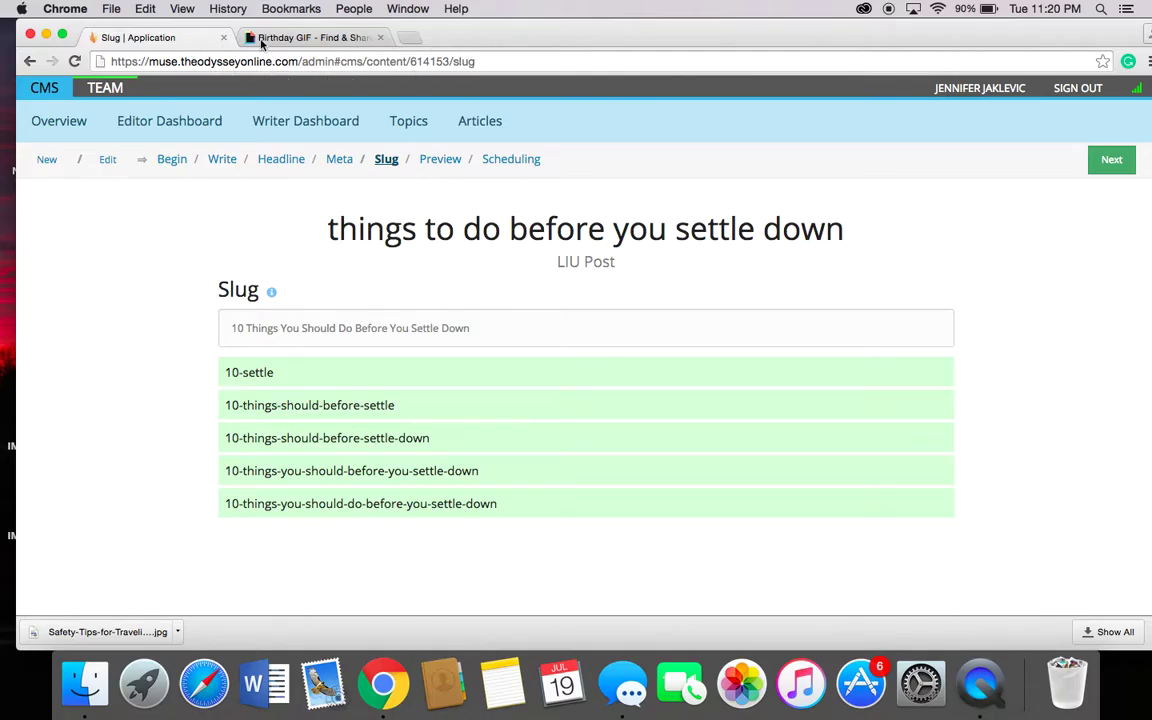
pyautogui.scroll(-1, 152, 352)
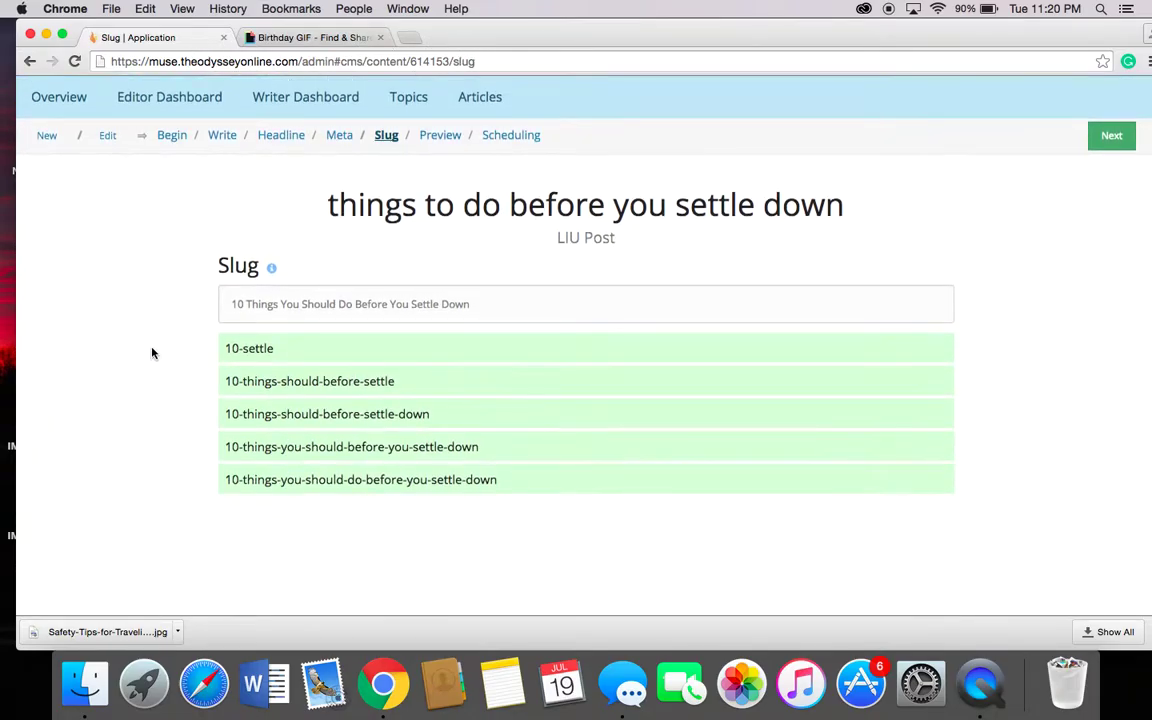
pyautogui.click(253, 481)
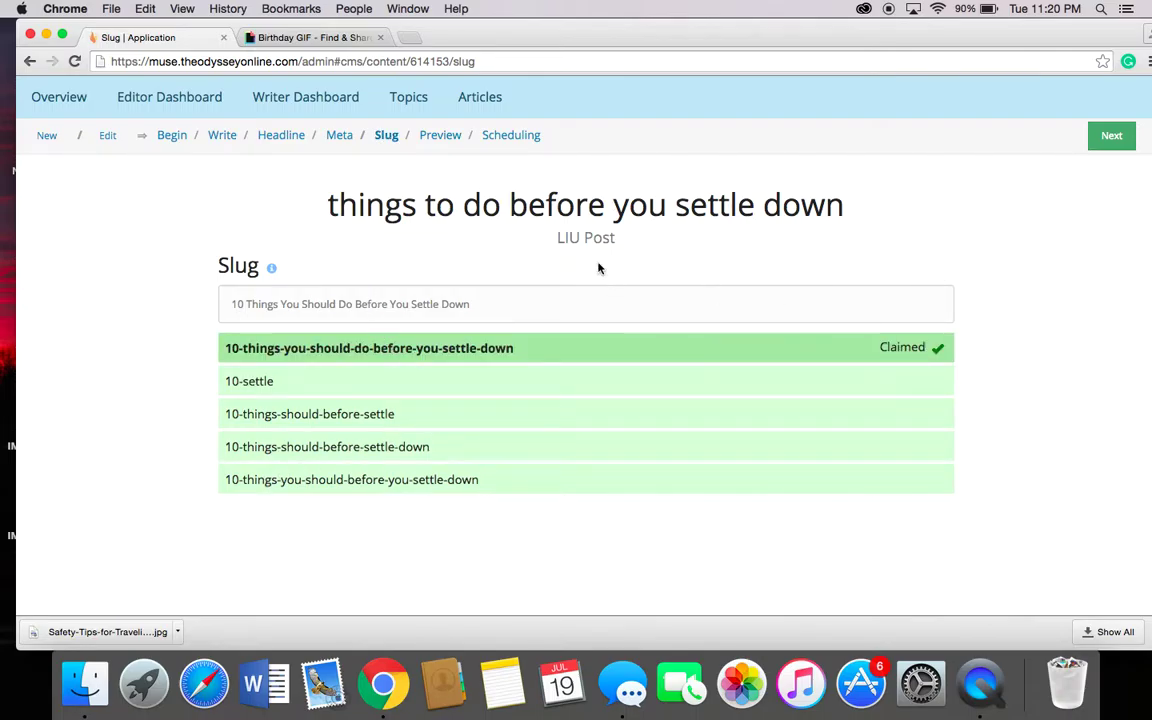
# - Preview the article in the Desktop layout and check it from the cover photo down to the author bio
pyautogui.click(440, 136)
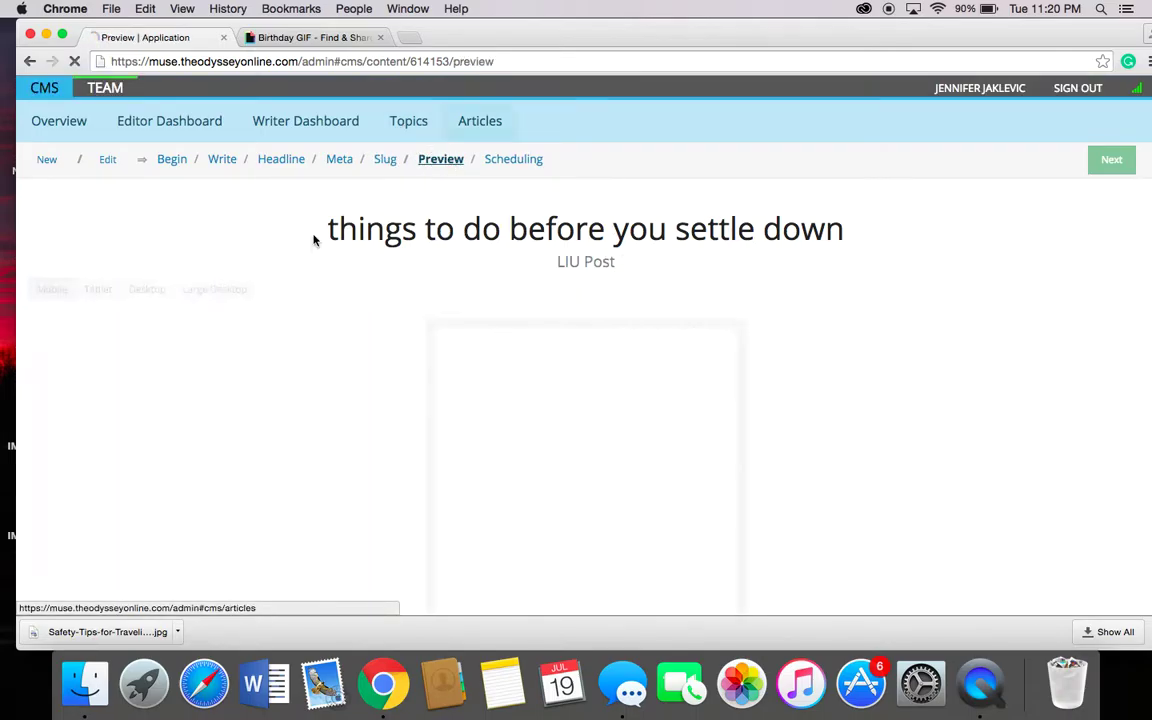
pyautogui.click(148, 292)
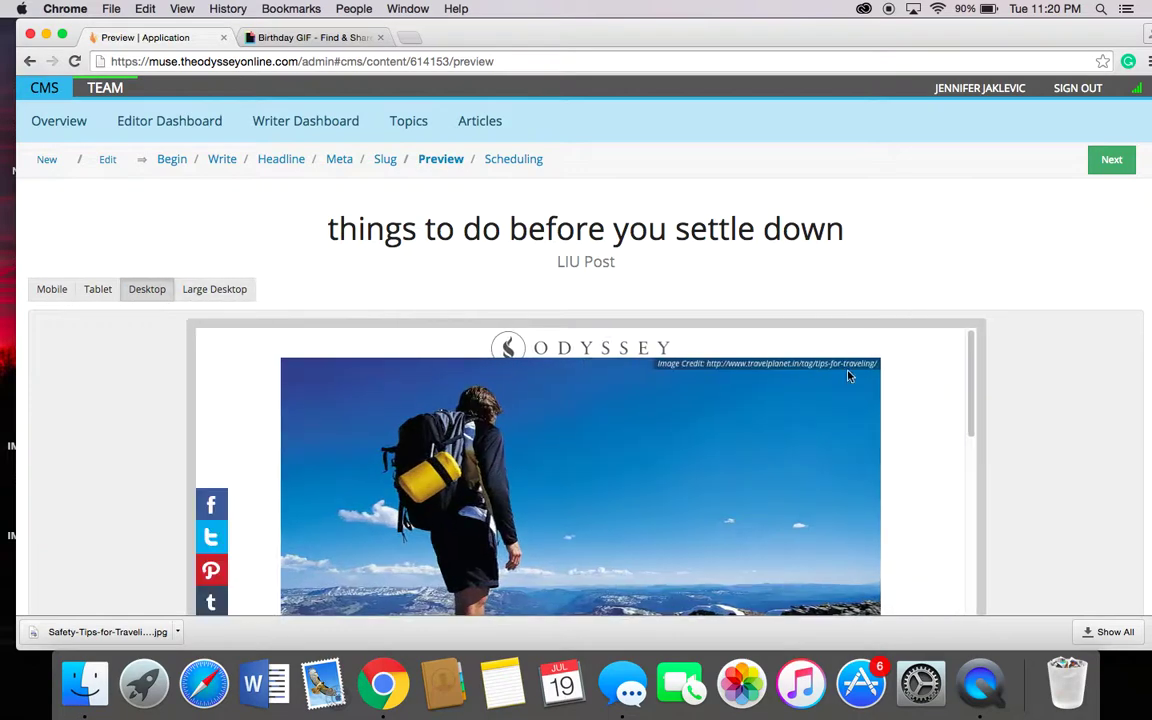
pyautogui.scroll(-5, 1046, 372)
pyautogui.scroll(1, 1030, 374)
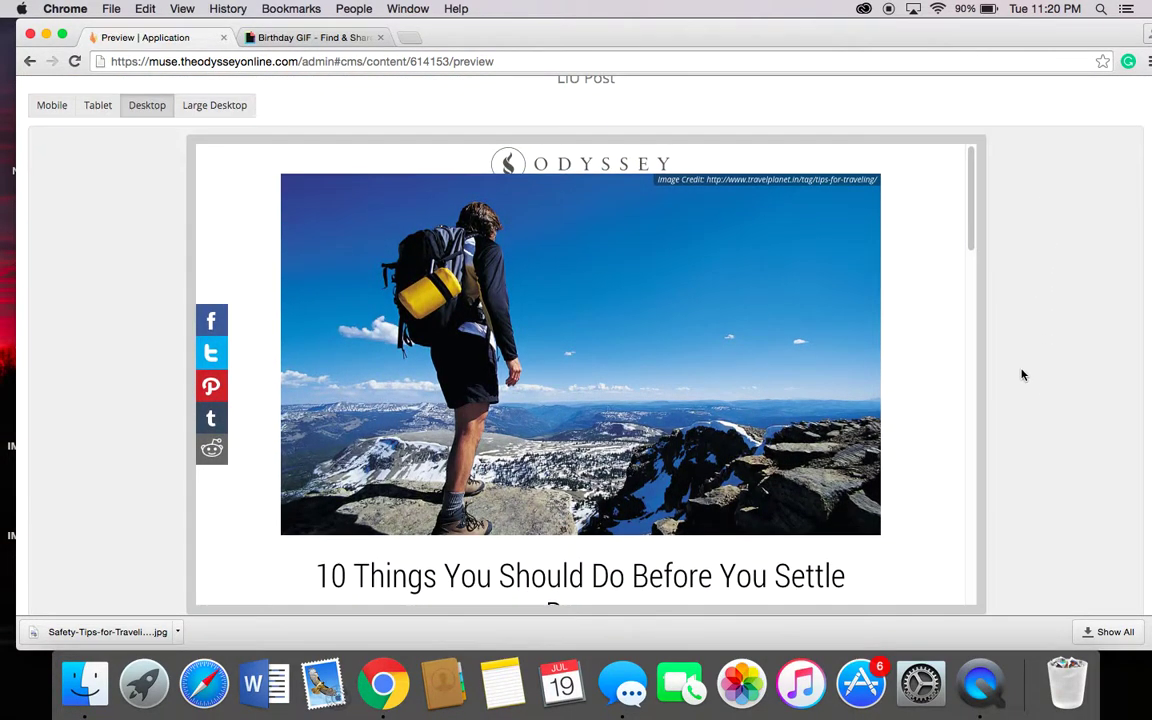
pyautogui.scroll(-10, 700, 416)
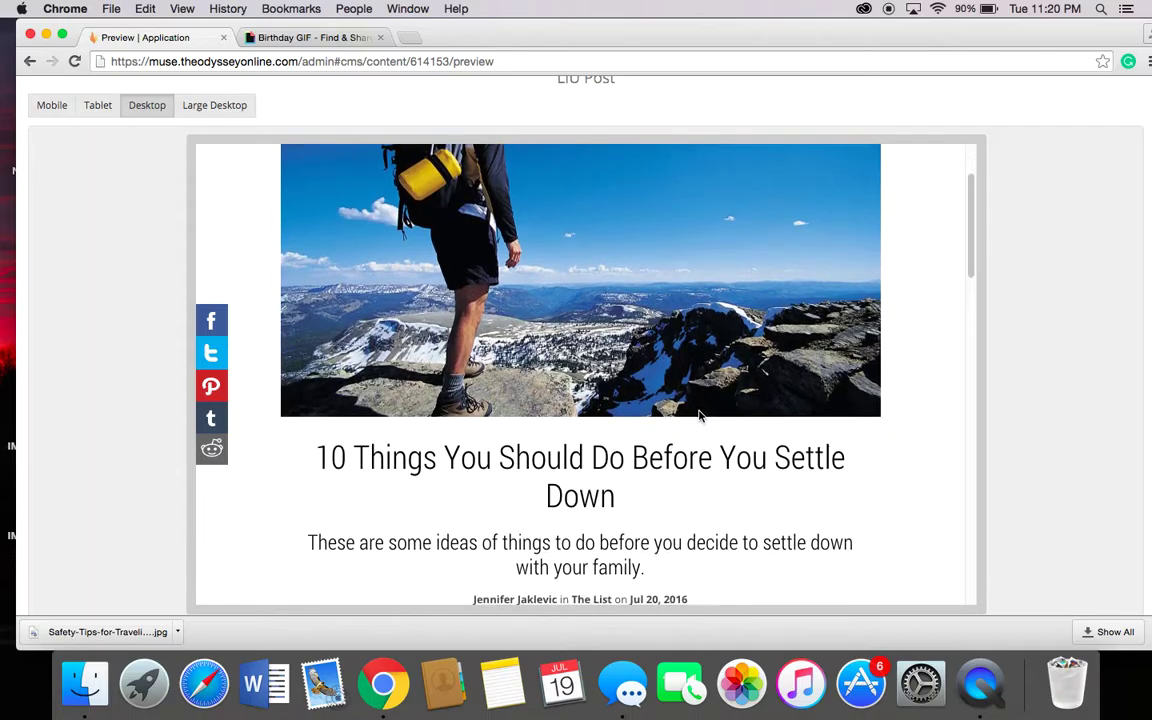
pyautogui.scroll(-15, 700, 416)
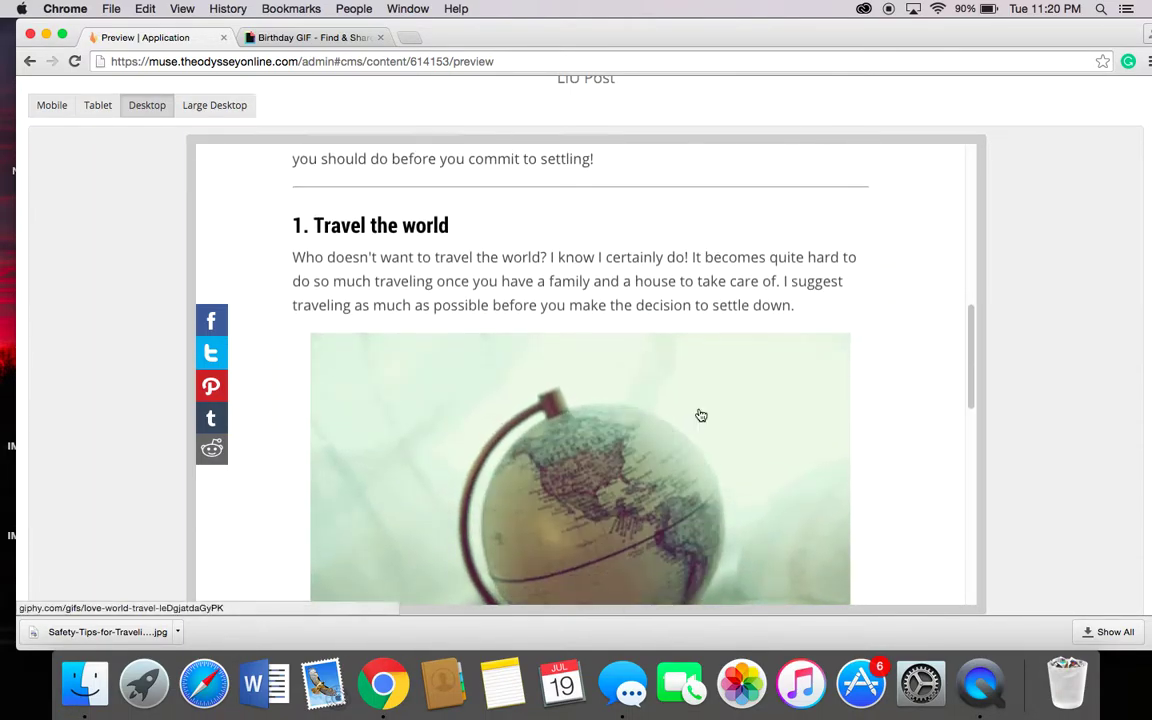
pyautogui.scroll(-1, 700, 414)
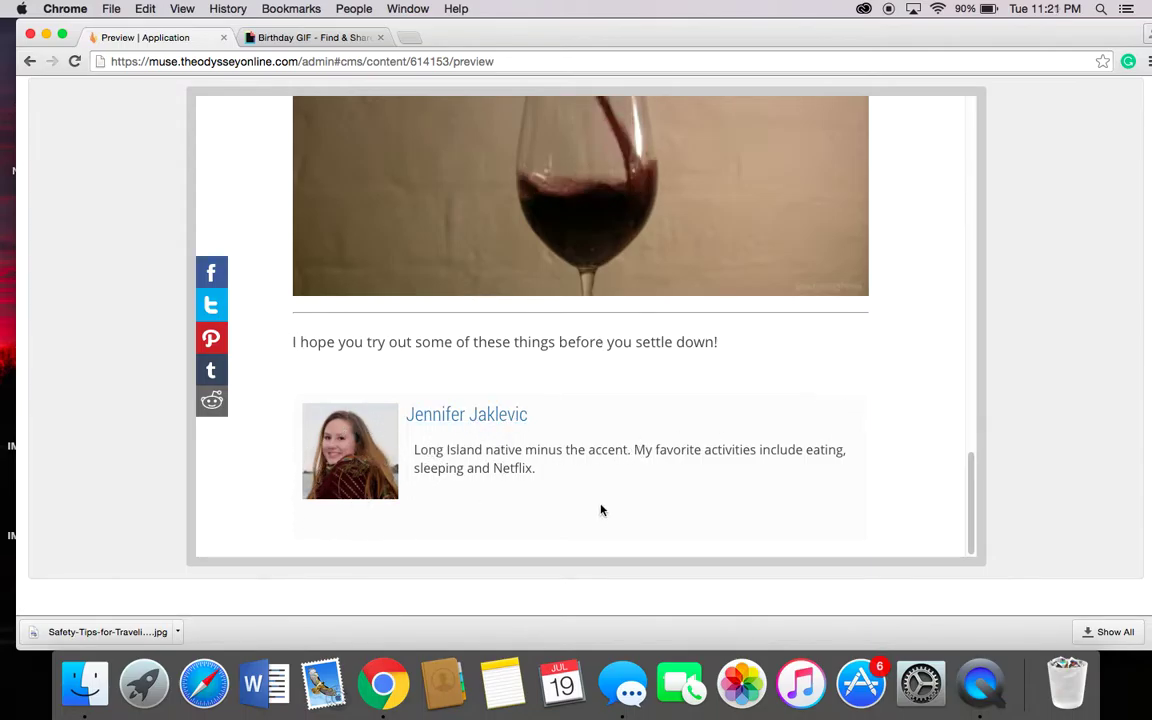
pyautogui.scroll(5, 1075, 350)
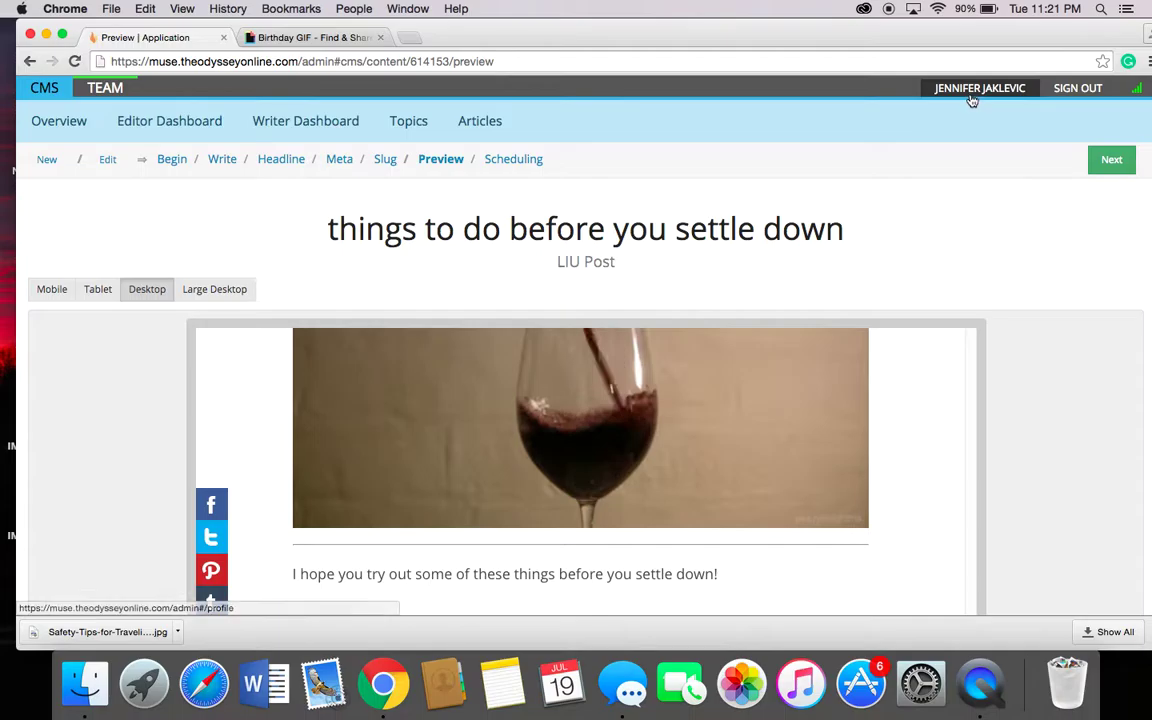
# - Schedule the article to publish at a specific date and time, Monday, July 25, 2016 at 12:00 am
pyautogui.click(504, 168)
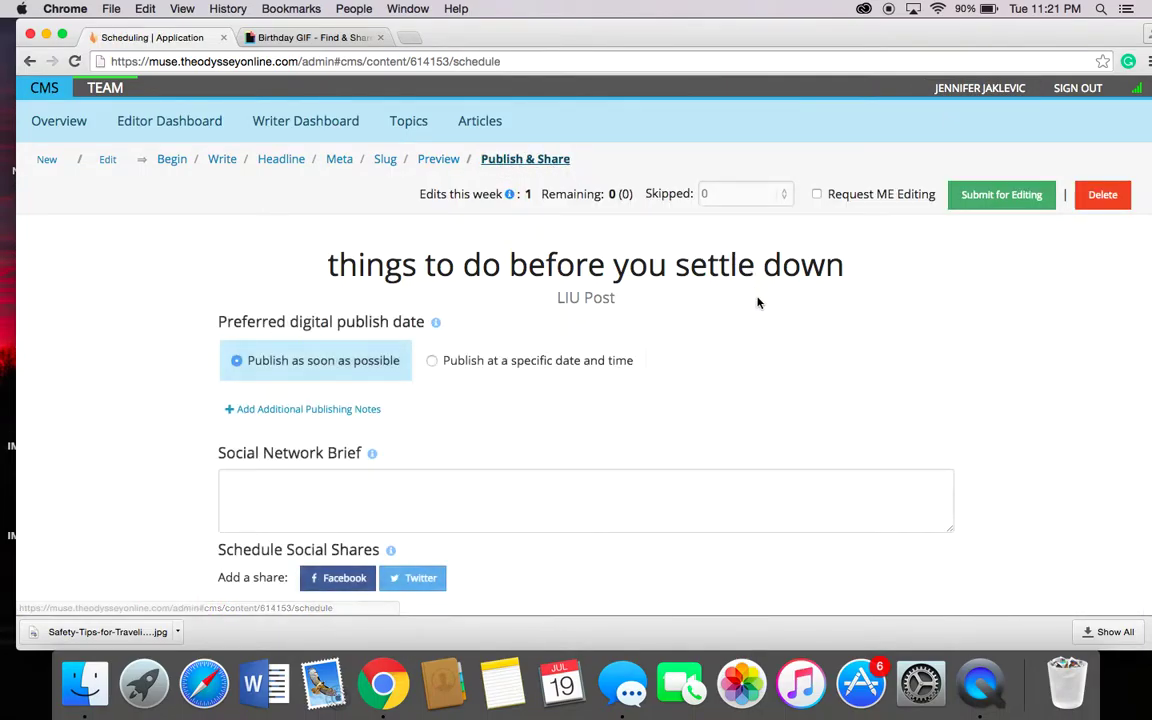
pyautogui.scroll(-2, 951, 378)
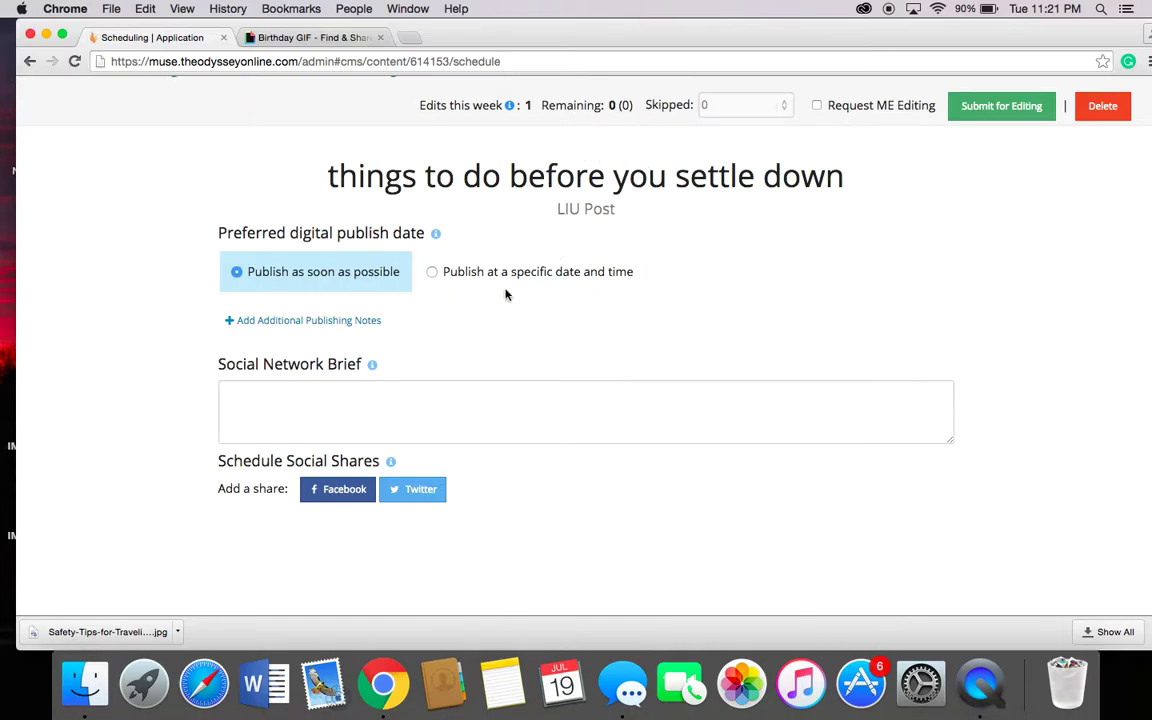
pyautogui.click(432, 274)
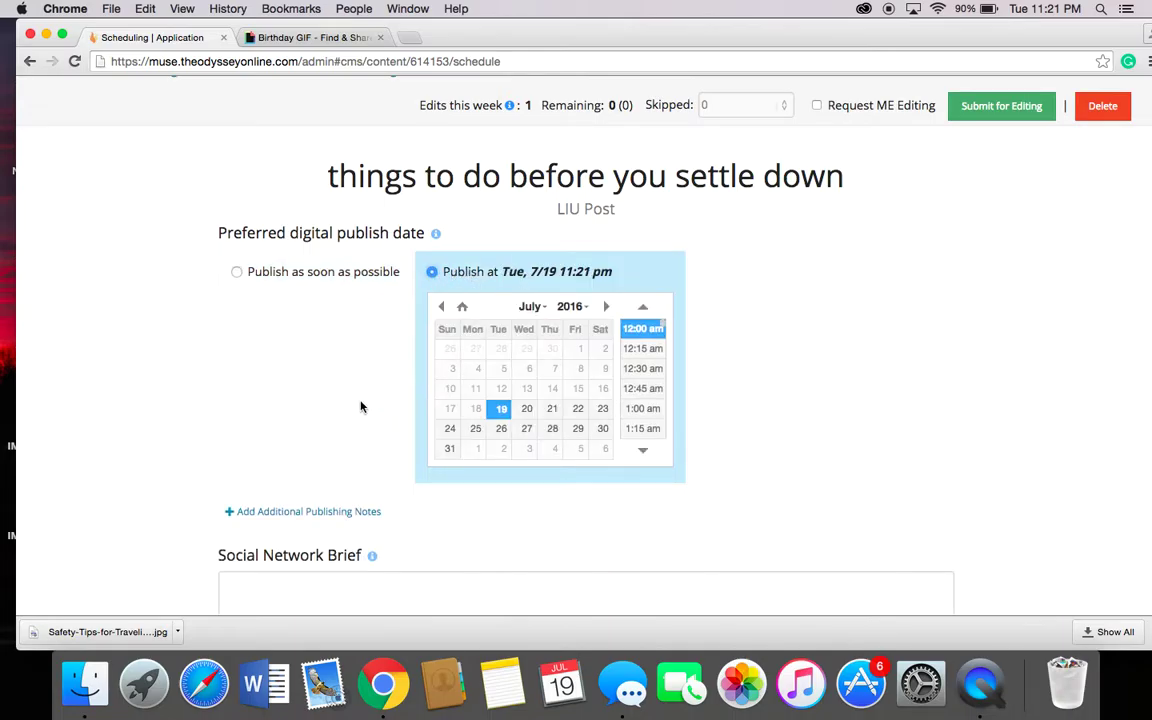
pyautogui.scroll(-4, 360, 404)
pyautogui.scroll(2, 363, 262)
pyautogui.scroll(-1, 364, 265)
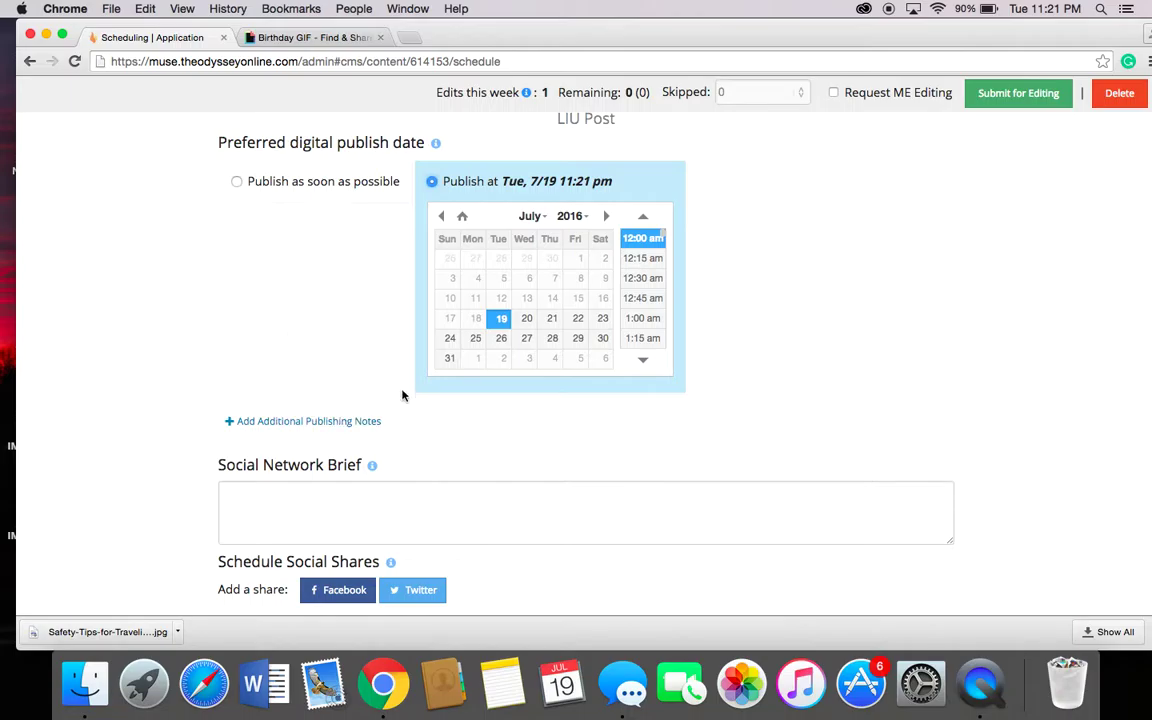
pyautogui.click(472, 341)
pyautogui.scroll(-1, 630, 404)
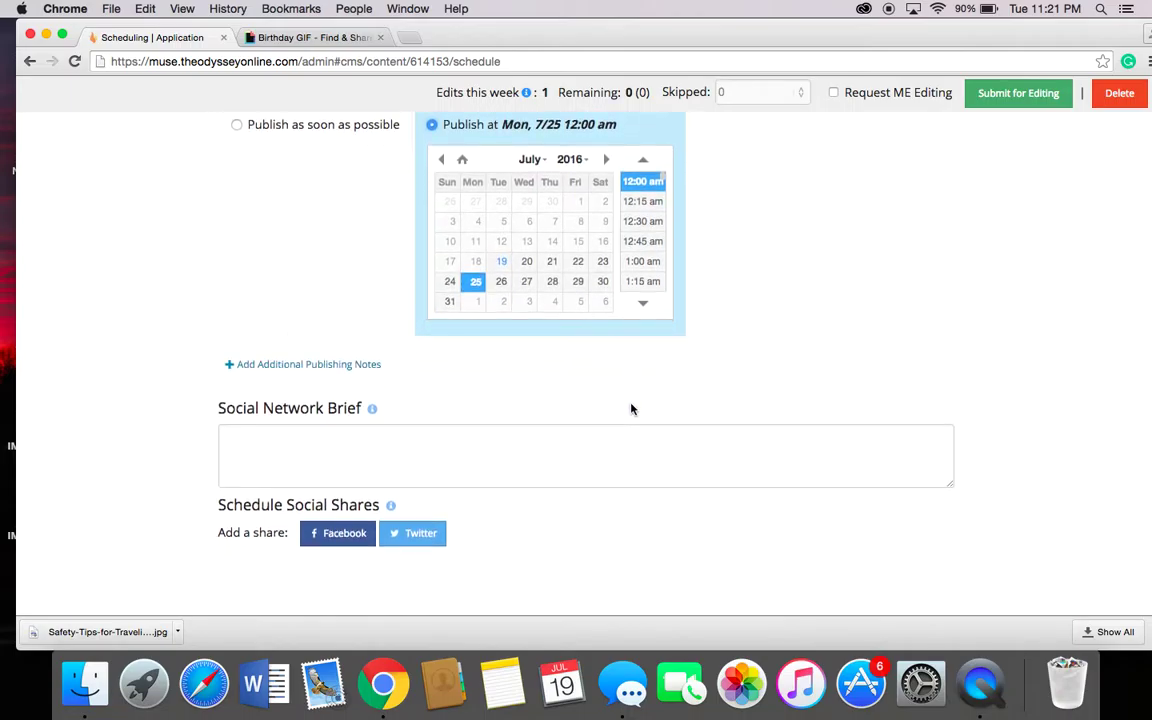
# - Copy the article's sub-headline into the Social Network Brief on the scheduling page
pyautogui.moveTo(370, 411)
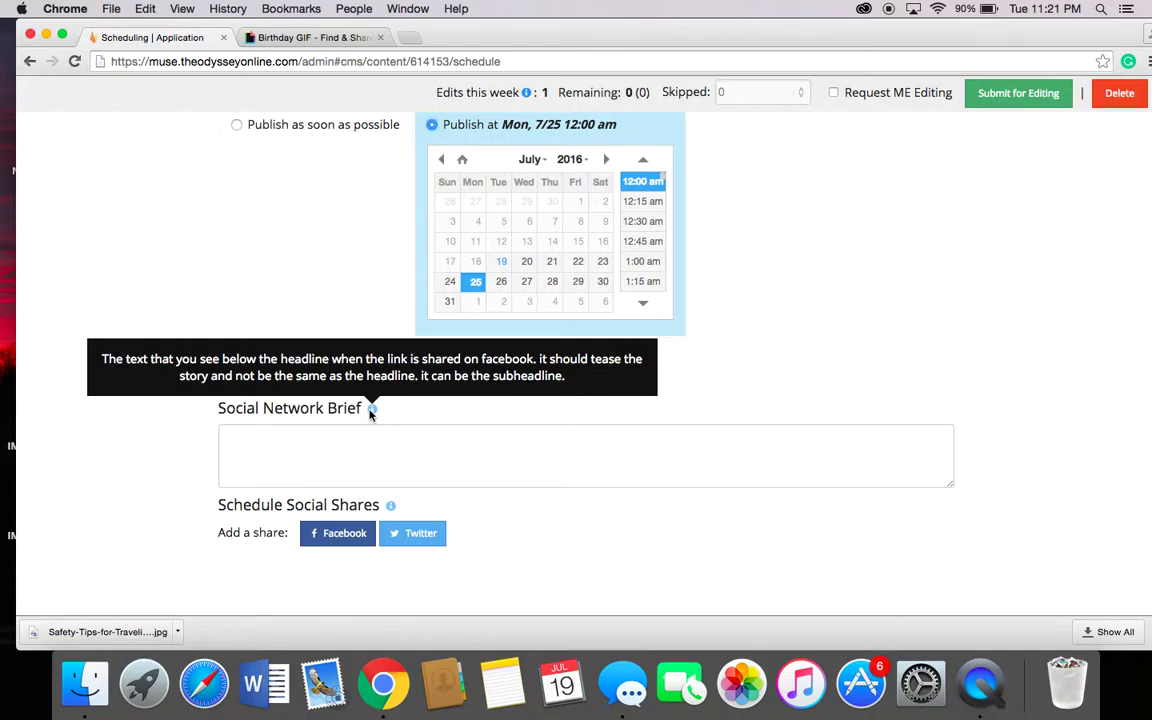
pyautogui.scroll(4, 361, 240)
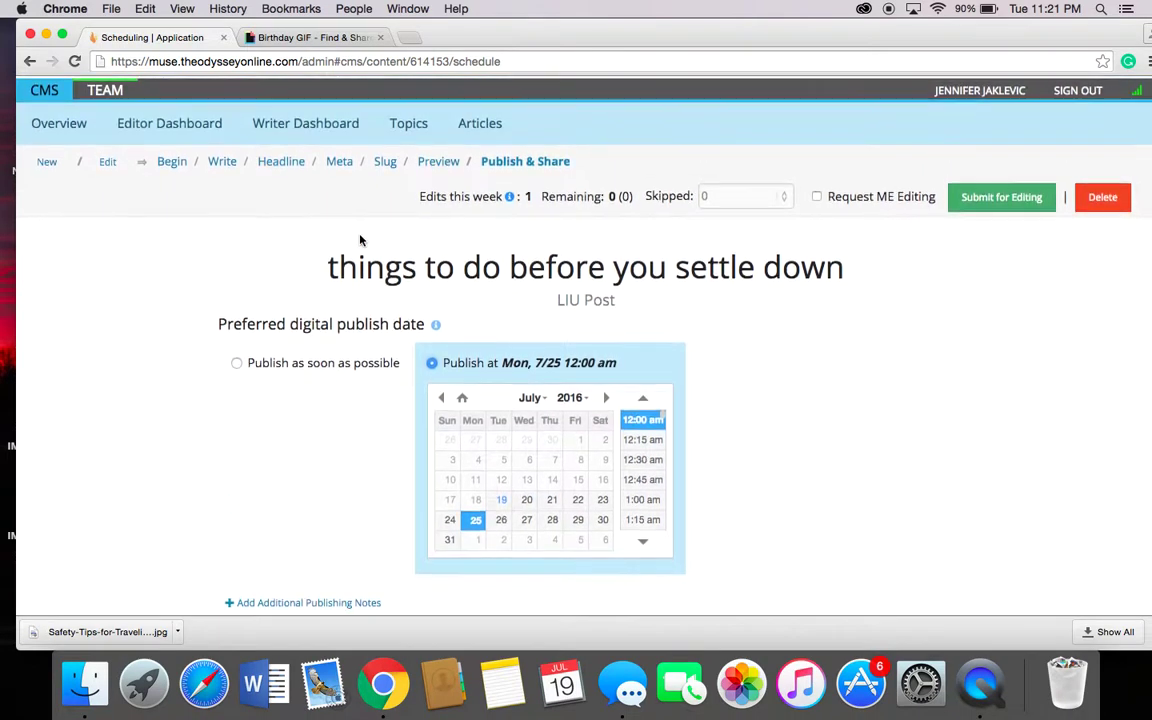
pyautogui.click(281, 161)
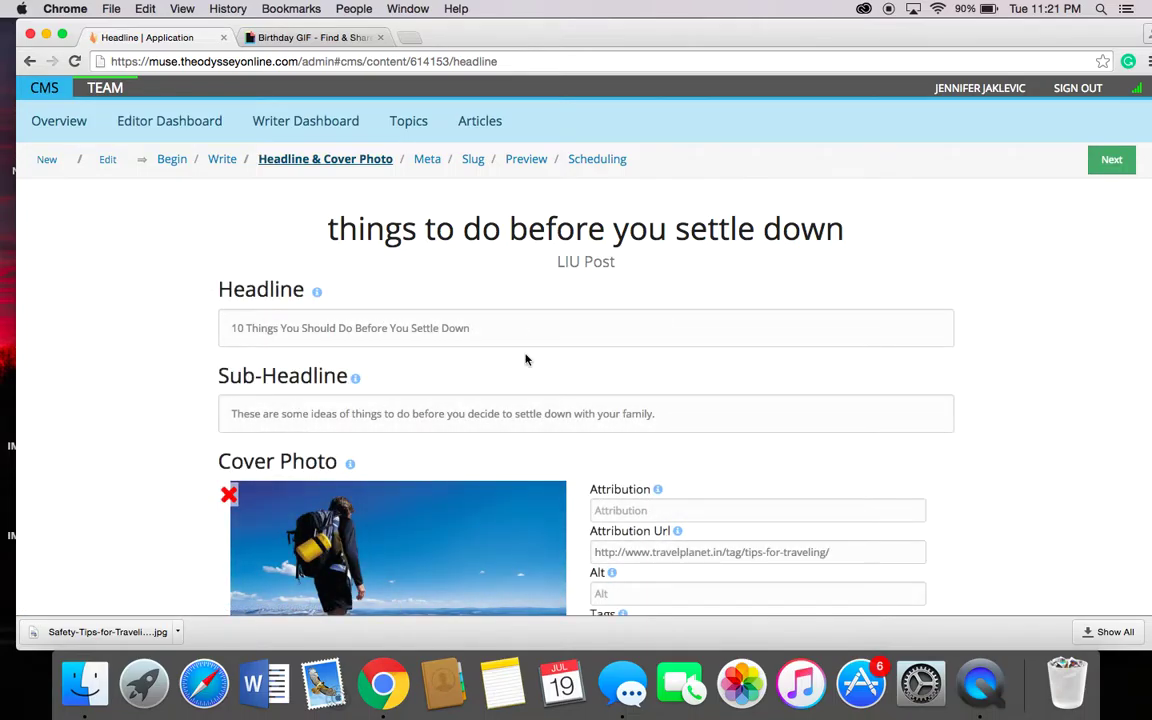
pyautogui.moveTo(689, 418); pyautogui.dragTo(200, 358)
pyautogui.press('super+c')
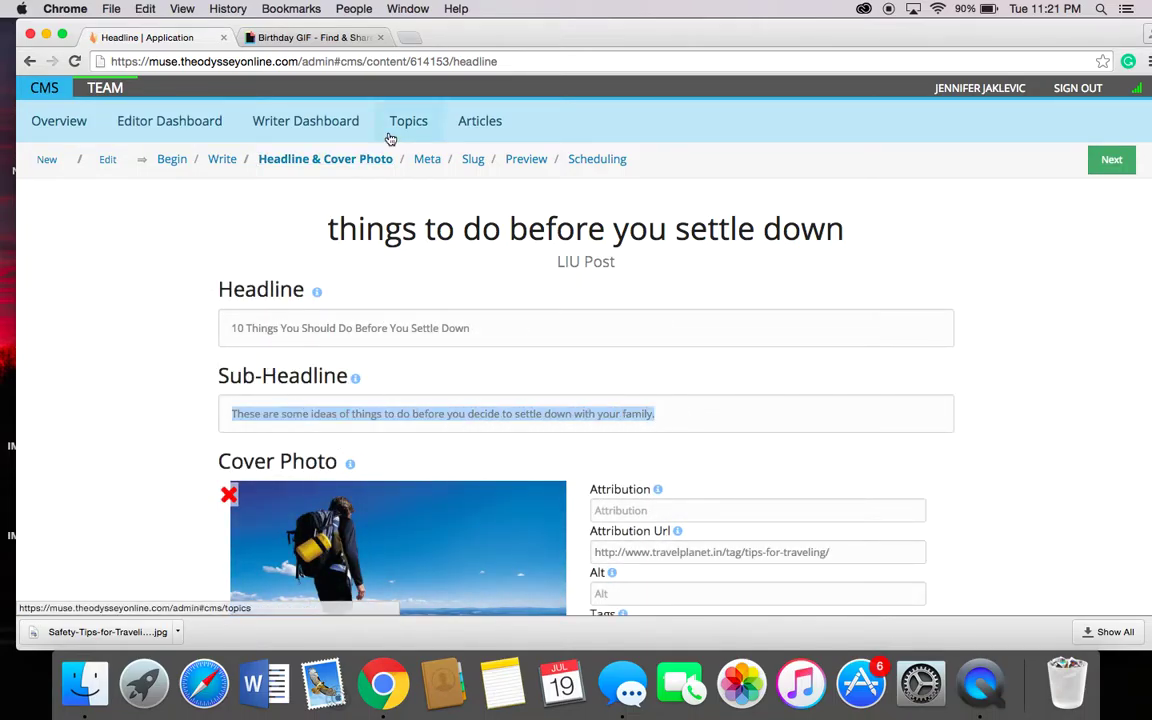
pyautogui.click(617, 158)
pyautogui.scroll(-5, 684, 432)
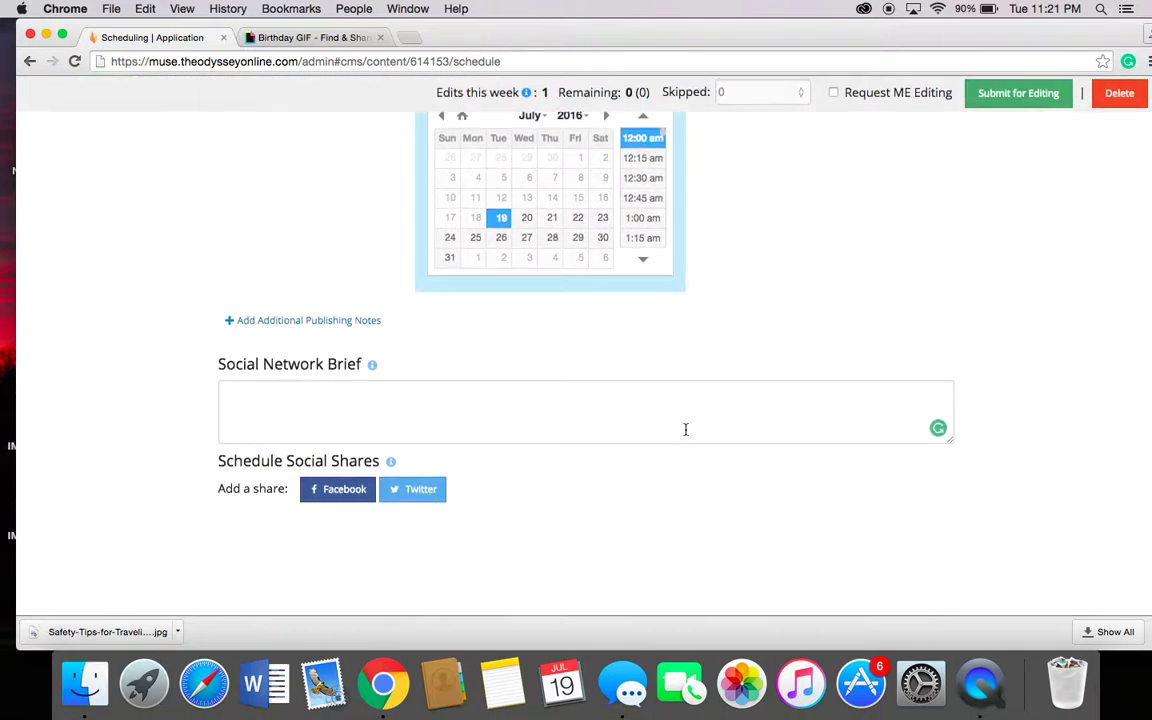
pyautogui.click(461, 413)
pyautogui.press('super+v')
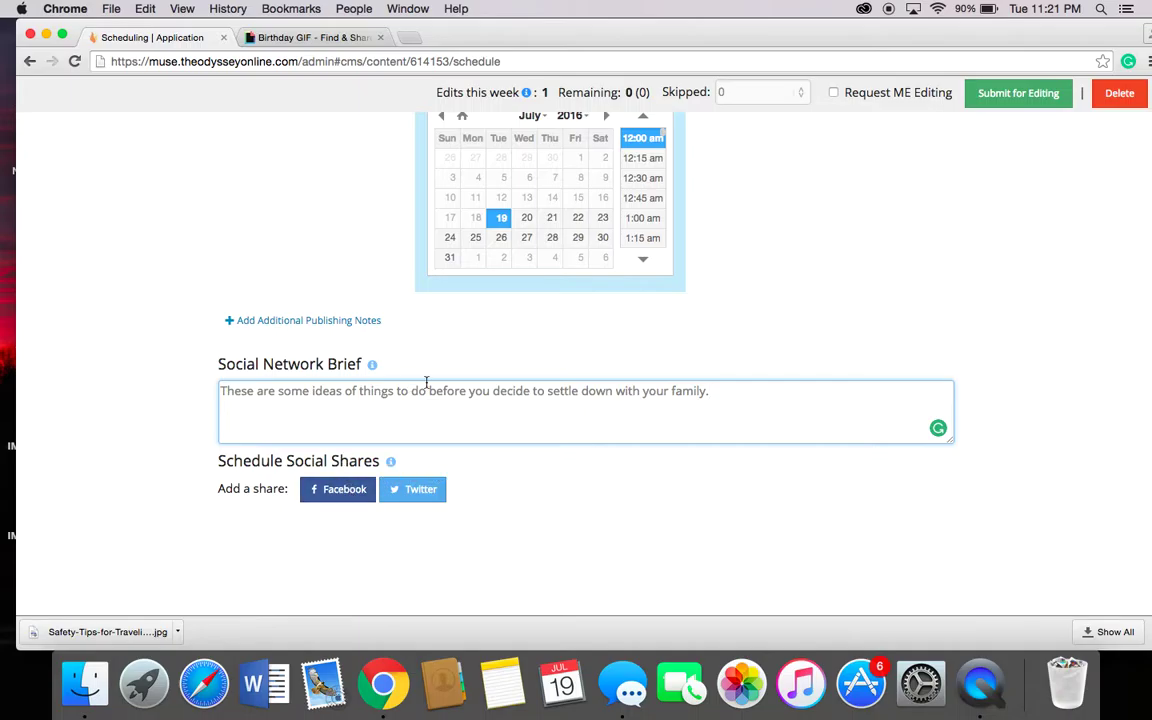
# - Add Facebook and Twitter shares and enter the Facebook message "Everybody should try out these things before they settle down!"
pyautogui.click(336, 493)
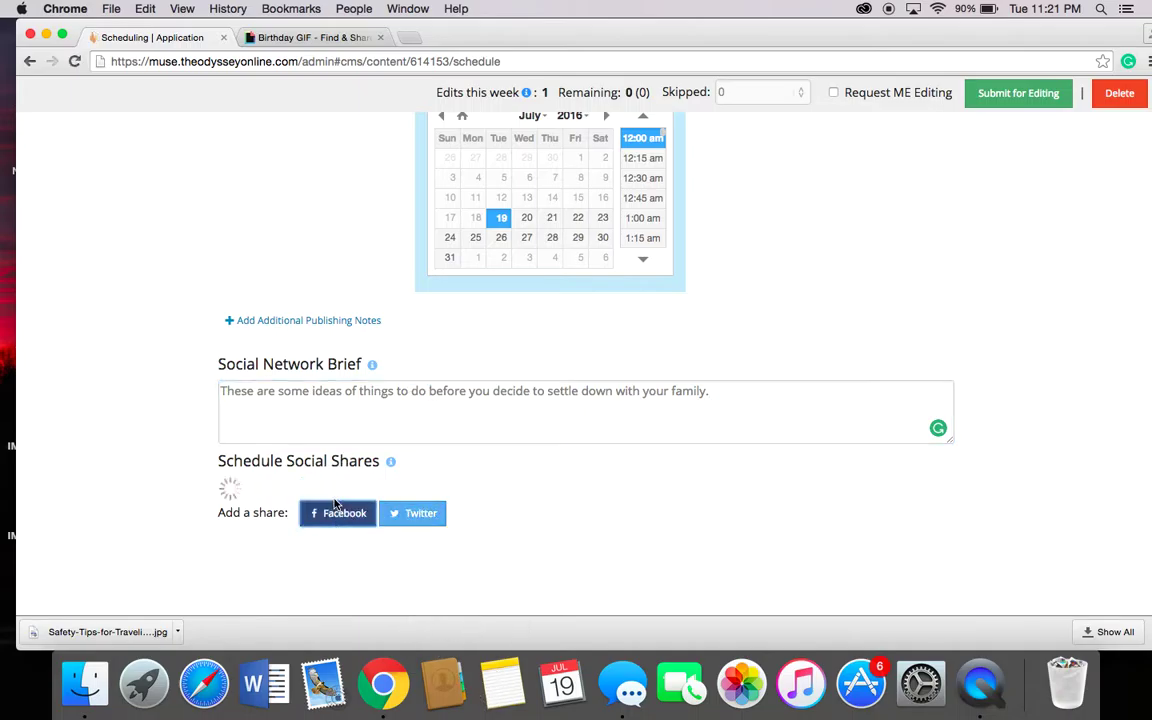
pyautogui.click(447, 586)
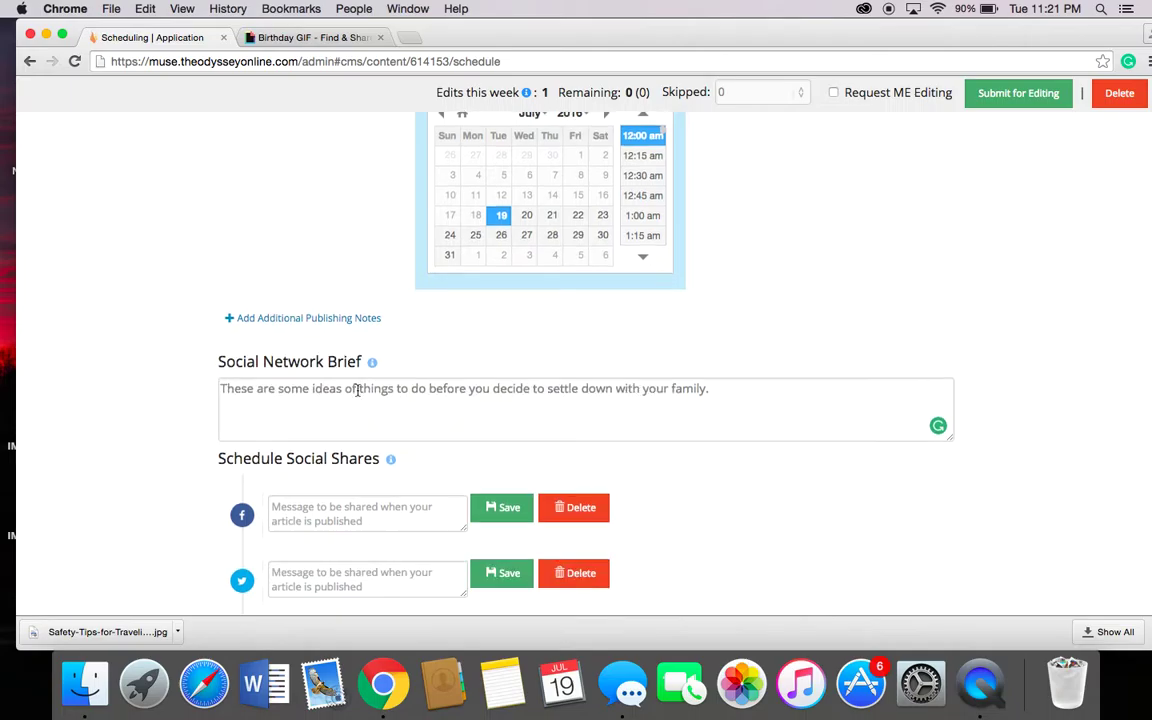
pyautogui.scroll(-2, 357, 390)
pyautogui.click(324, 449)
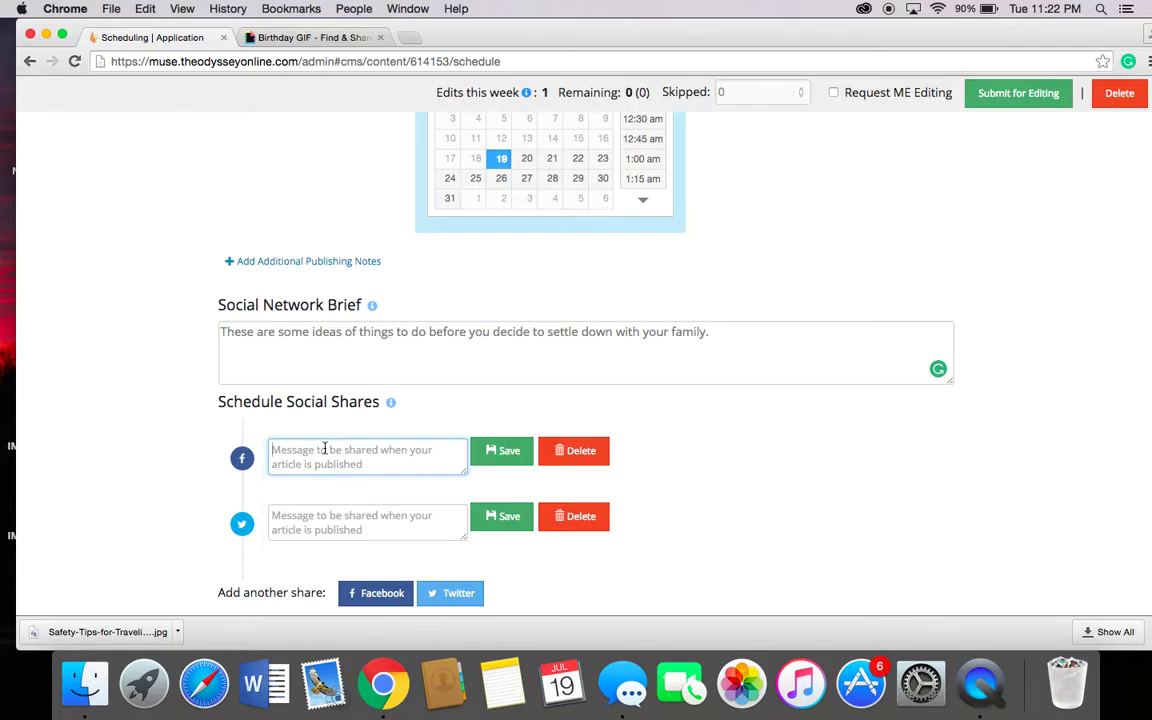
pyautogui.write('Everybody s')
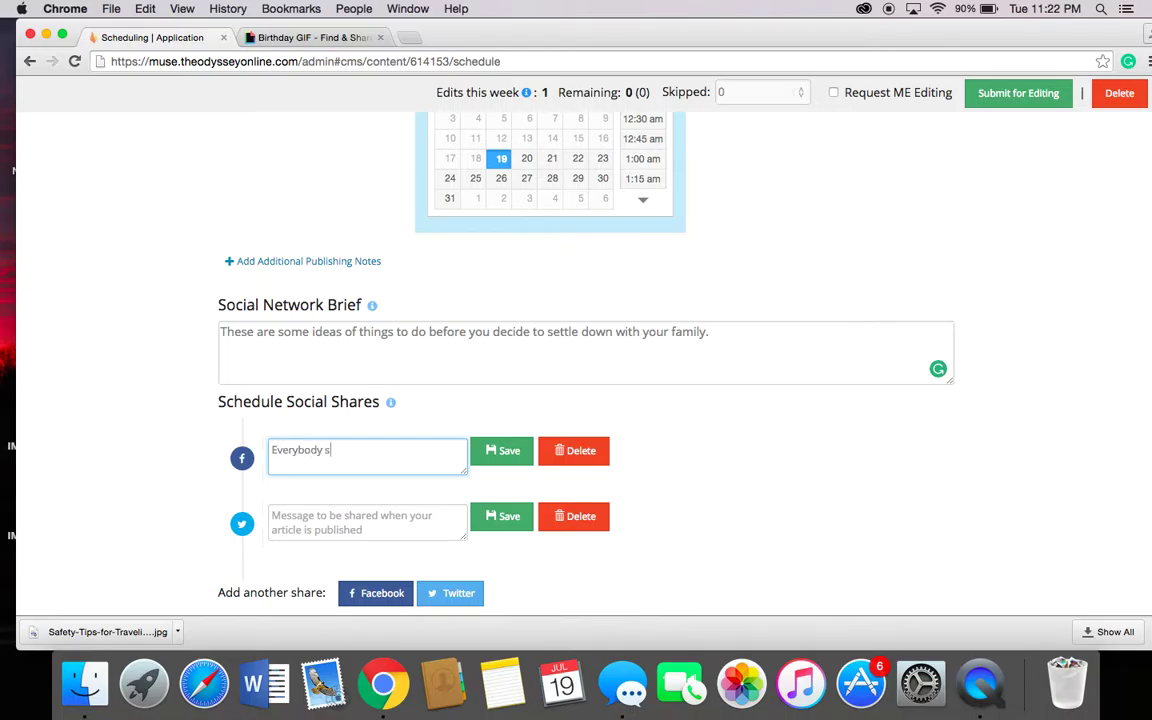
pyautogui.write('hould try out these thin')
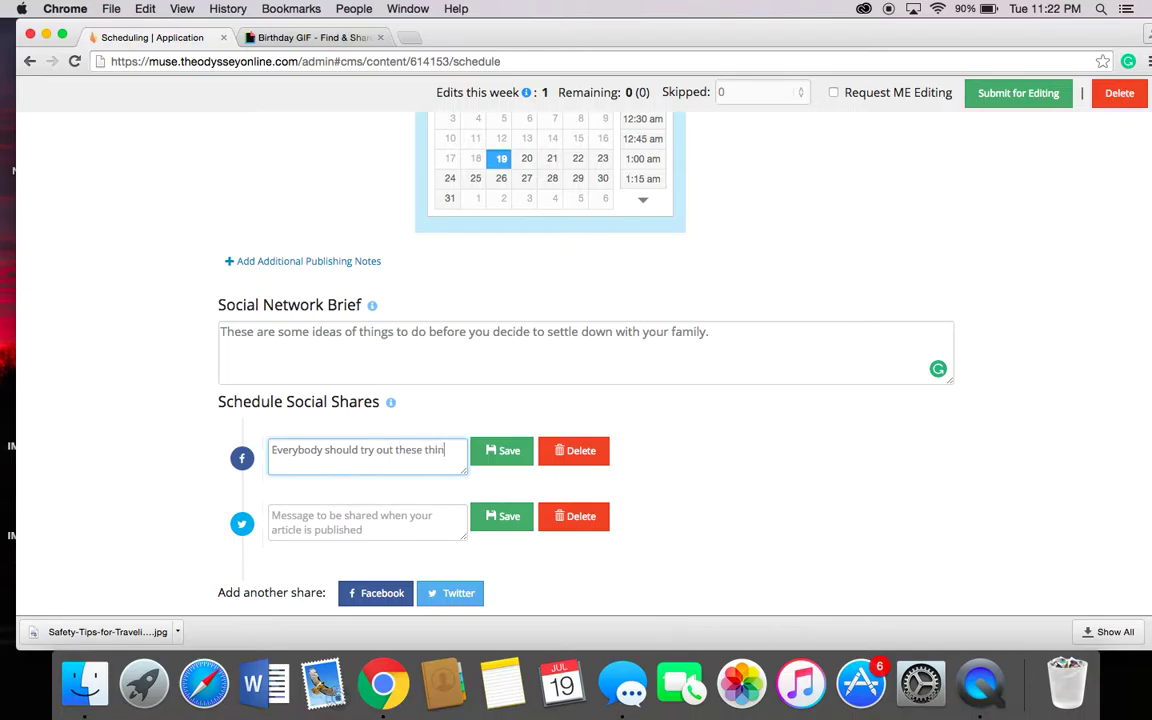
pyautogui.write('gs before they settle down!')
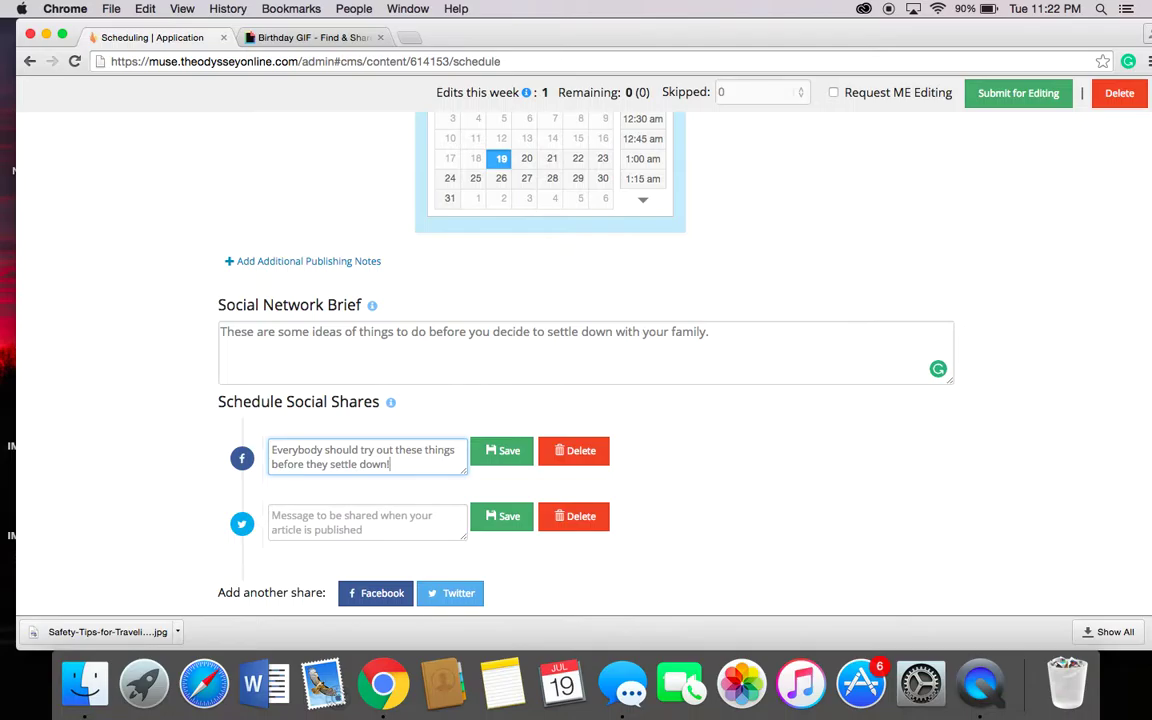
# - Copy the Facebook share message into the Twitter share and save both scheduled shares
pyautogui.moveTo(400, 464); pyautogui.dragTo(221, 425)
pyautogui.press('super+c')
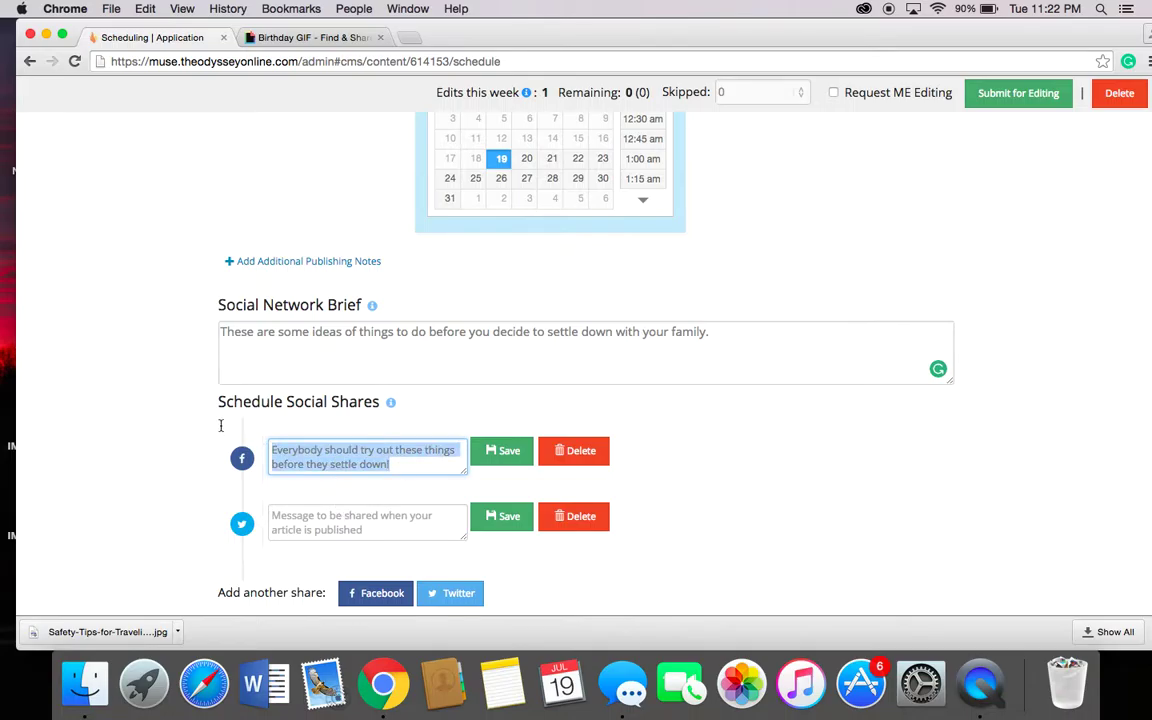
pyautogui.click(311, 527)
pyautogui.press('super+v')
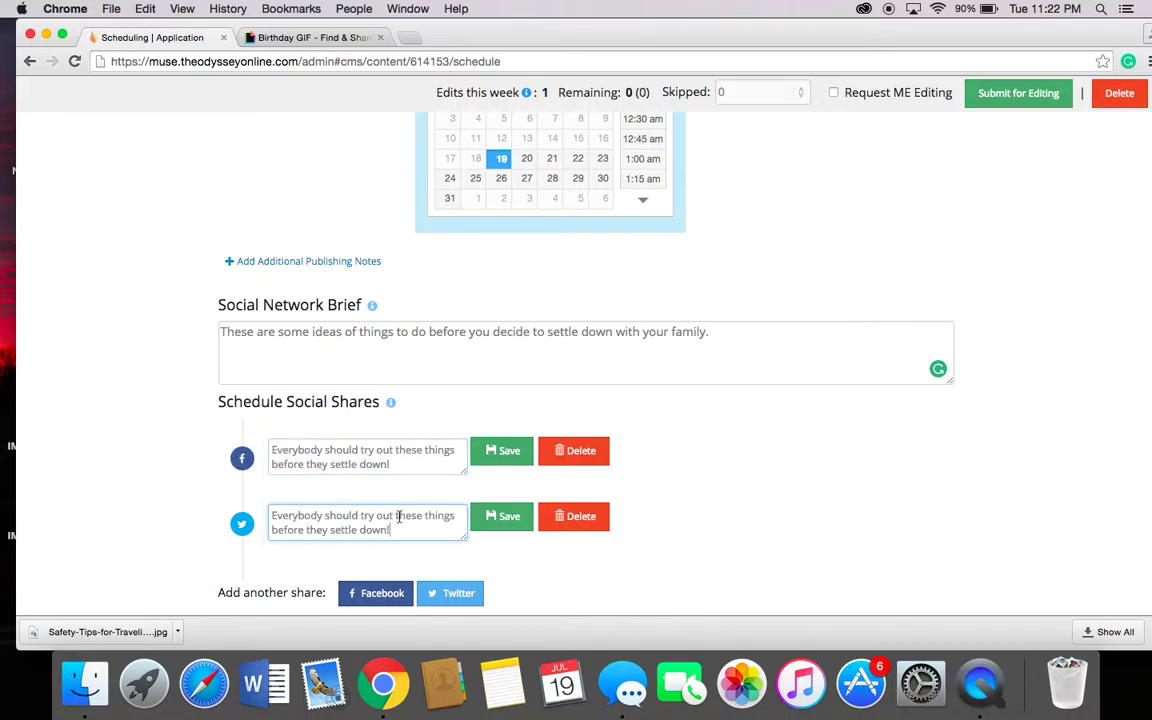
pyautogui.click(502, 451)
pyautogui.click(505, 524)
pyautogui.click(502, 451)
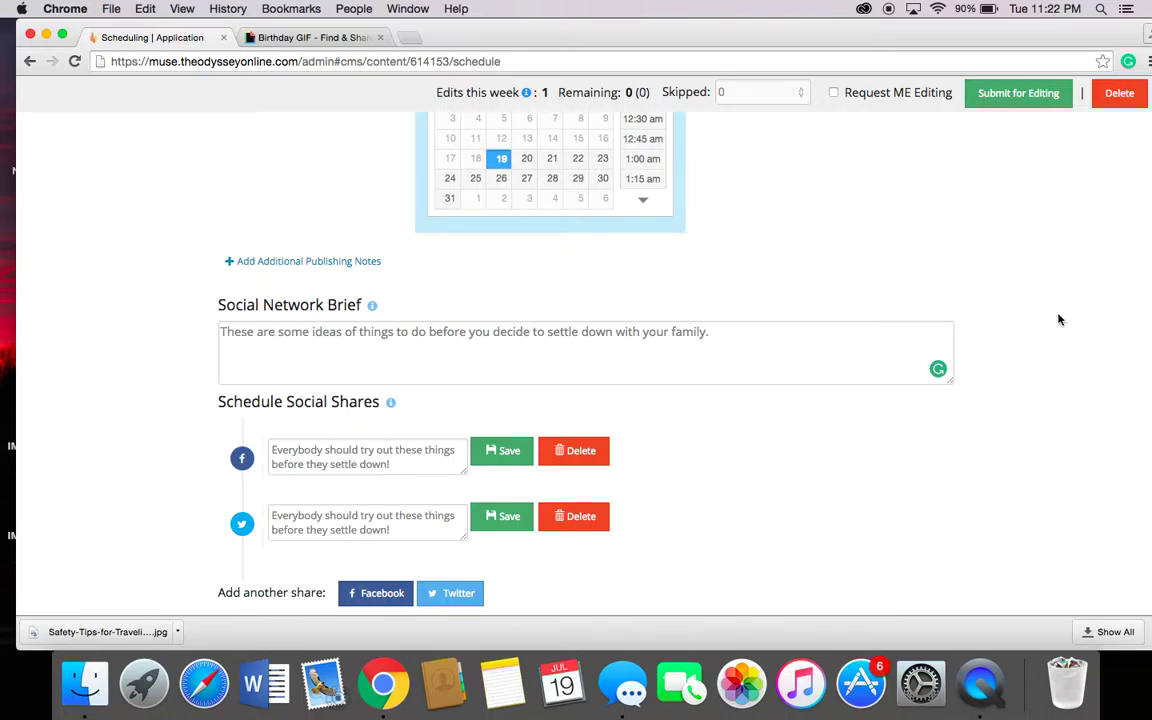
# - Review the publishing and share settings, and check the article preview once more from the cover photo to the author bio
pyautogui.scroll(2, 1060, 340)
pyautogui.scroll(-4, 1062, 357)
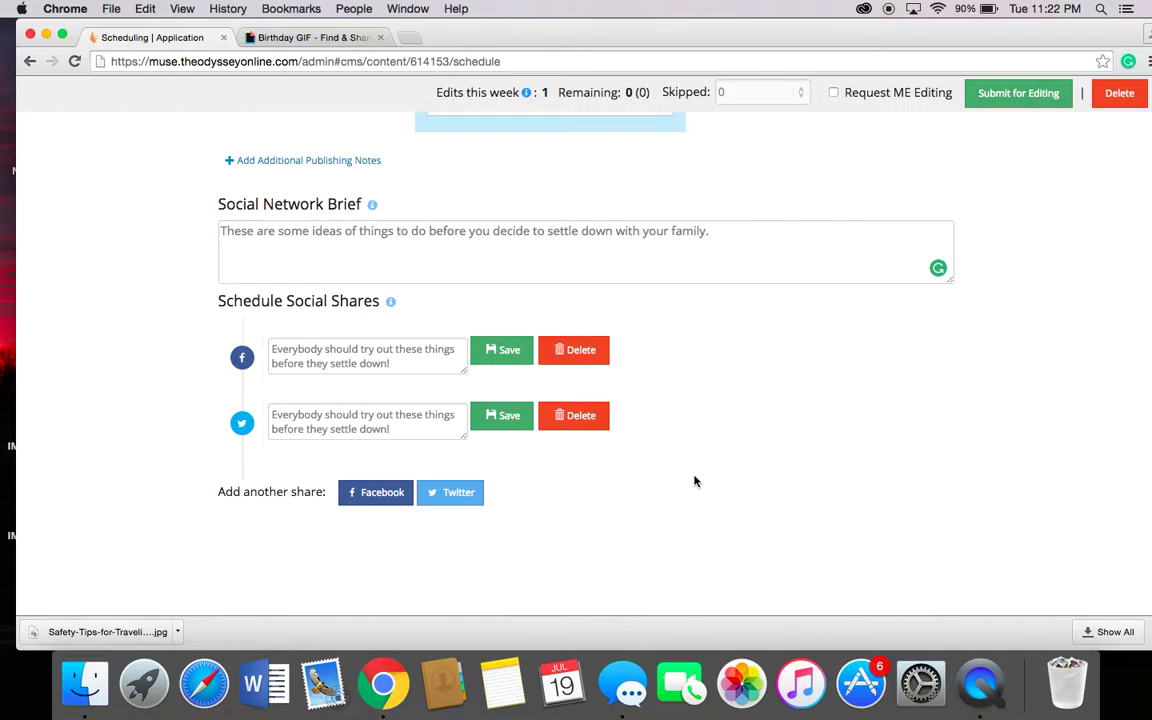
pyautogui.scroll(5, 836, 383)
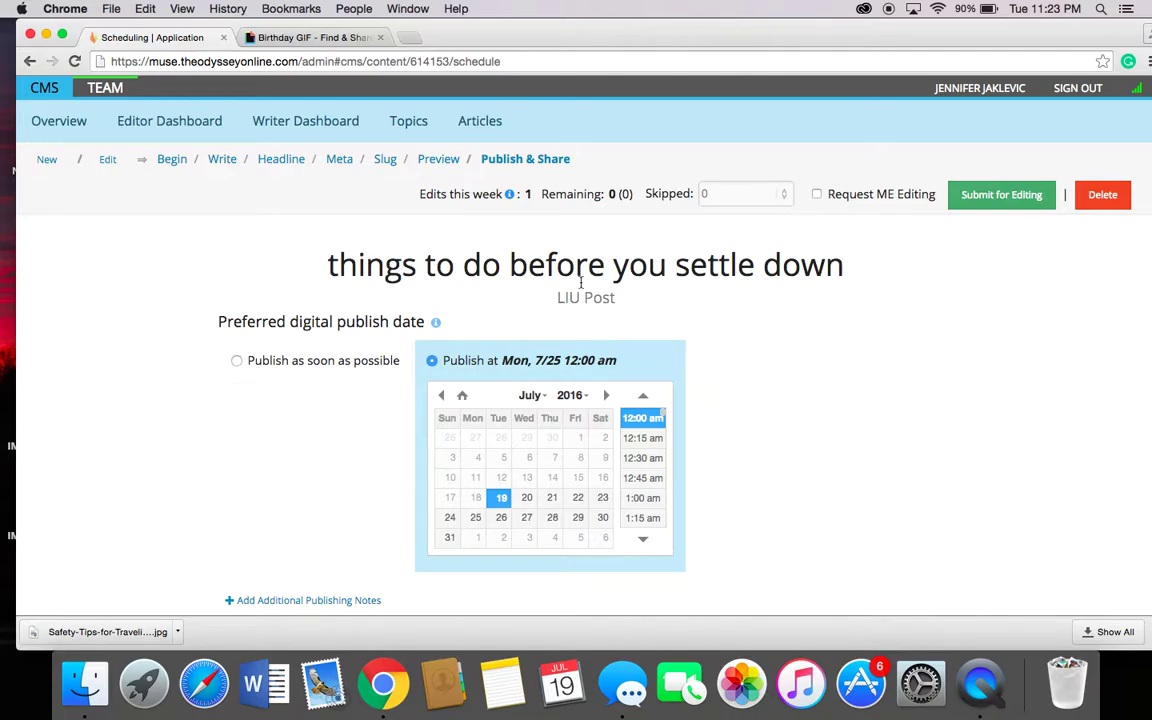
pyautogui.click(436, 162)
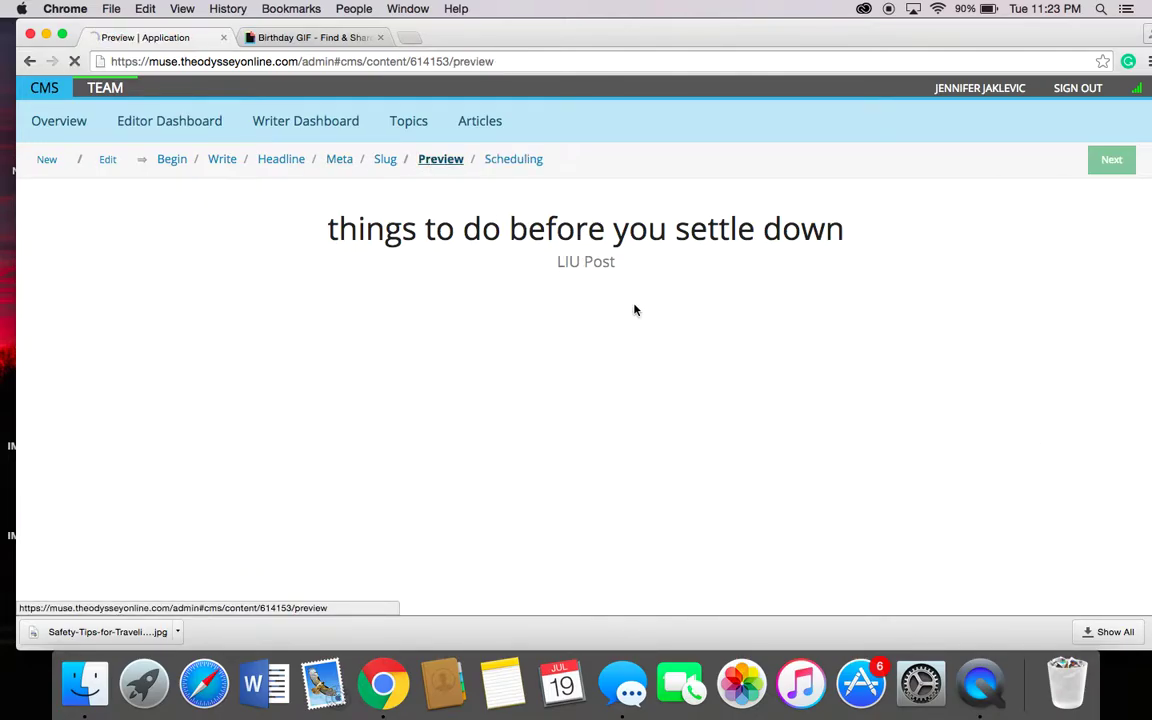
pyautogui.scroll(-3, 1046, 432)
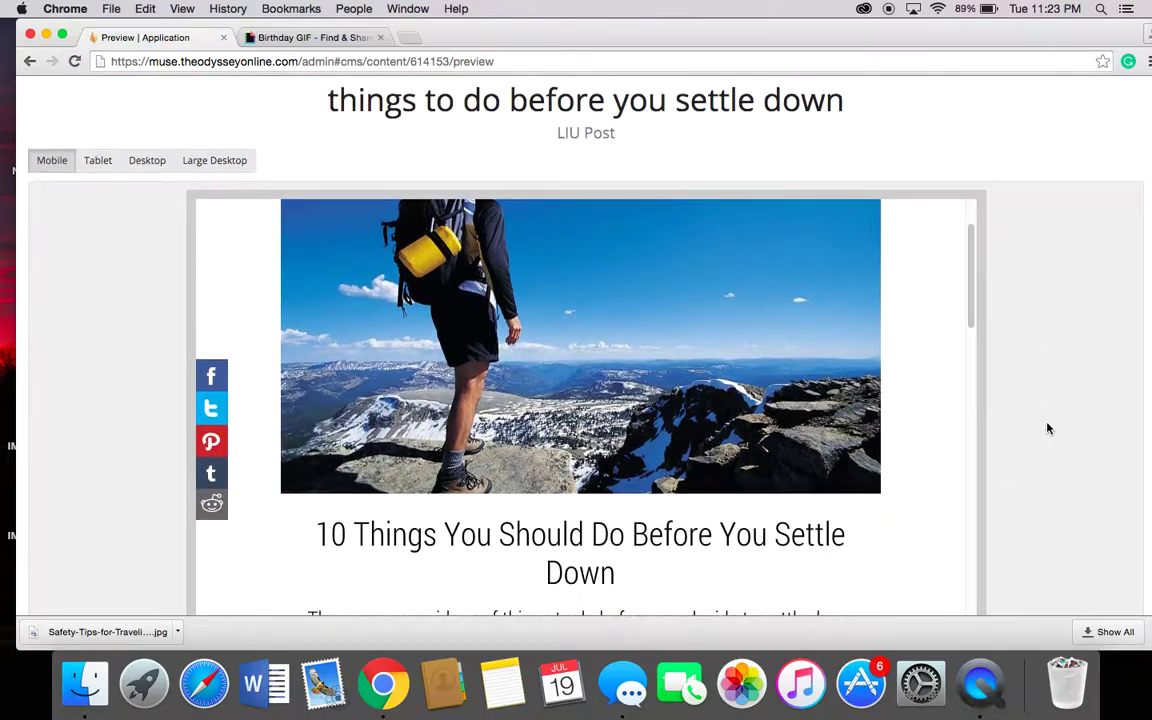
pyautogui.scroll(-5, 757, 430)
pyautogui.scroll(-10, 757, 430)
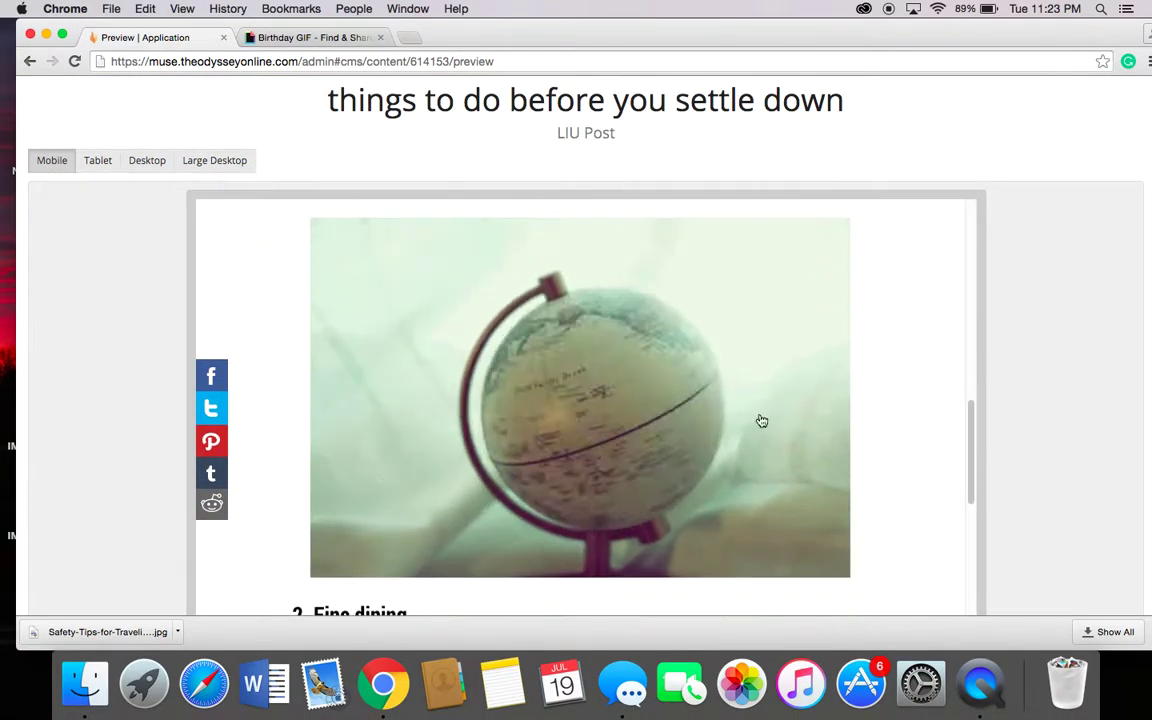
pyautogui.scroll(-5, 764, 401)
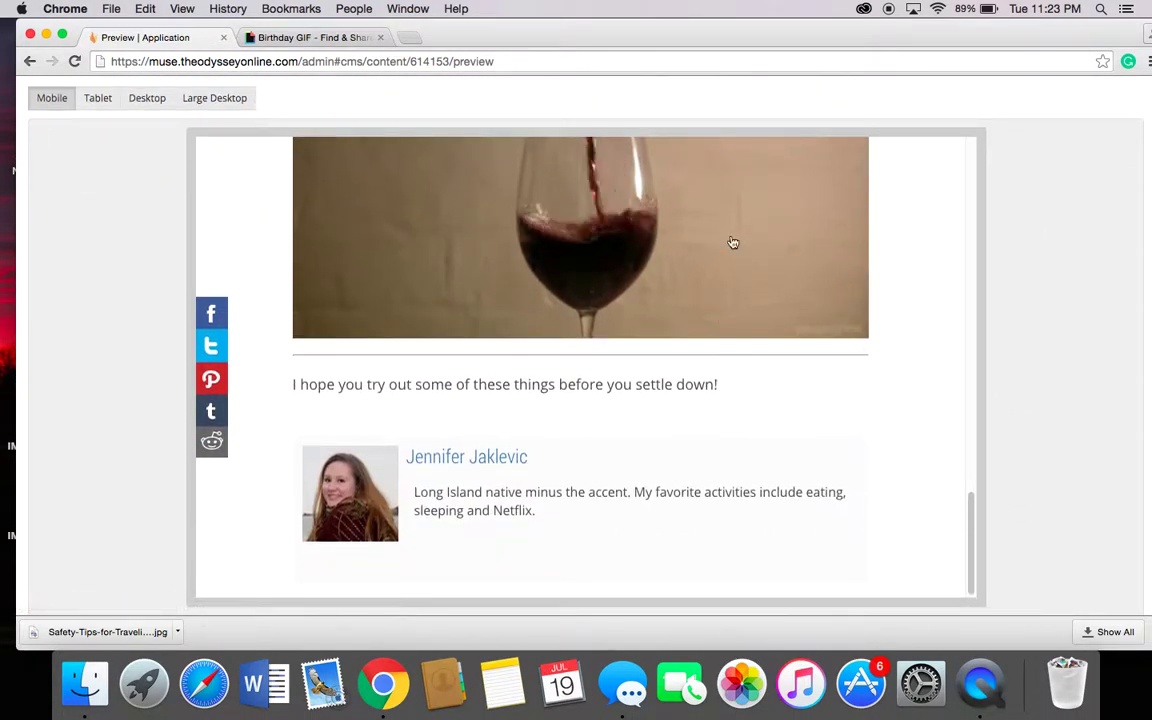
pyautogui.scroll(15, 733, 242)
pyautogui.scroll(1, 1128, 286)
pyautogui.scroll(3, 1128, 286)
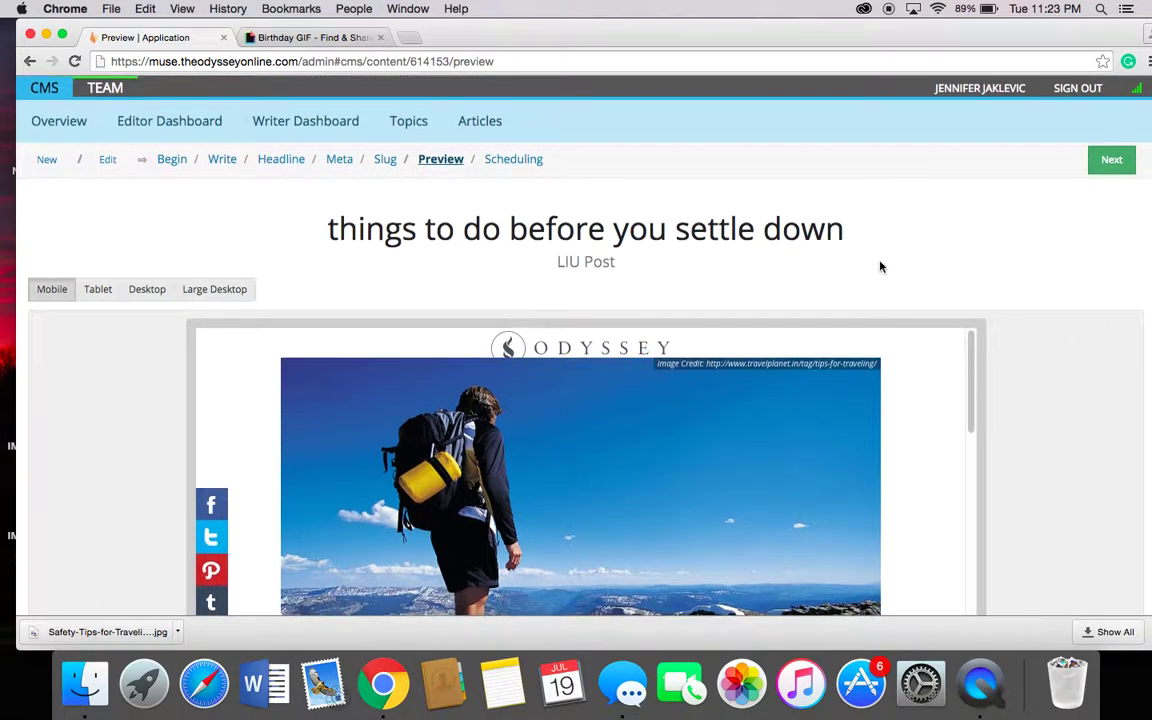